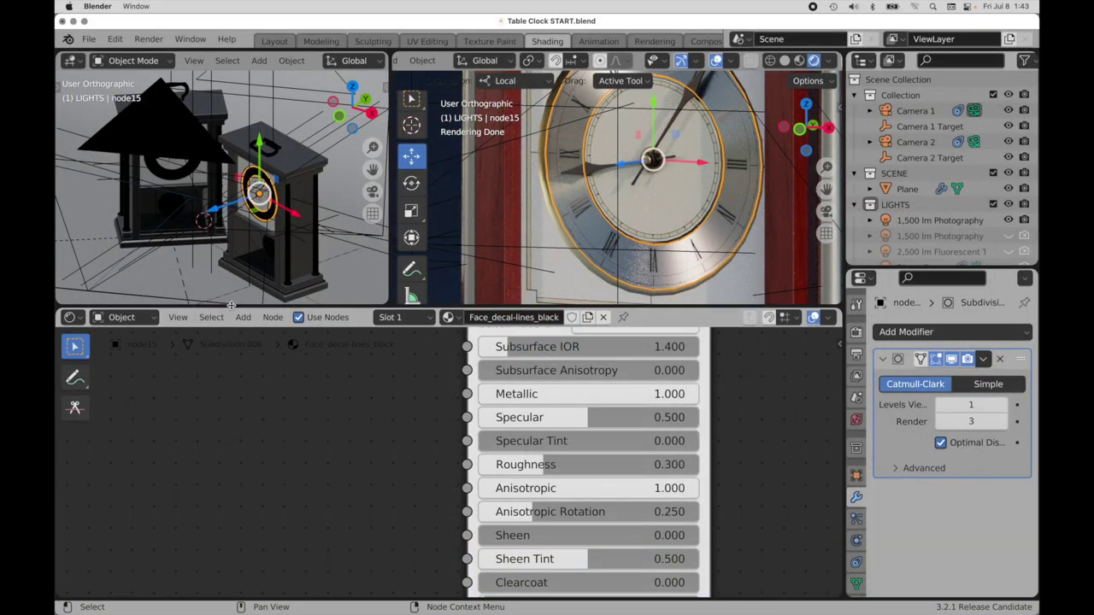
Add an RGB node via the node search and place it left of the Principled BSDF.
click(242, 317)
click(238, 333)
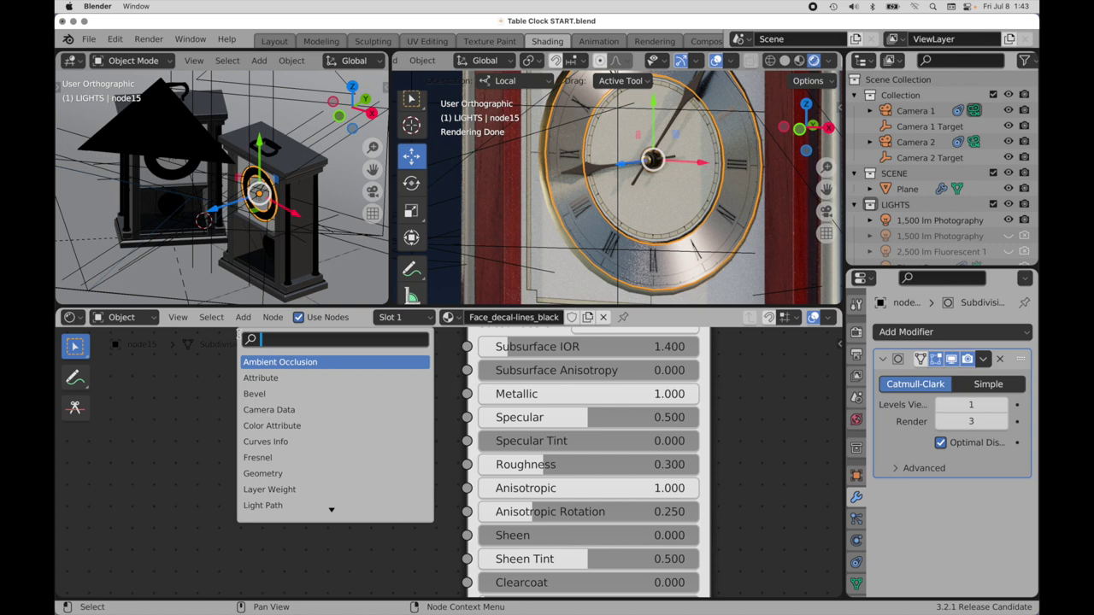
text(rgb)
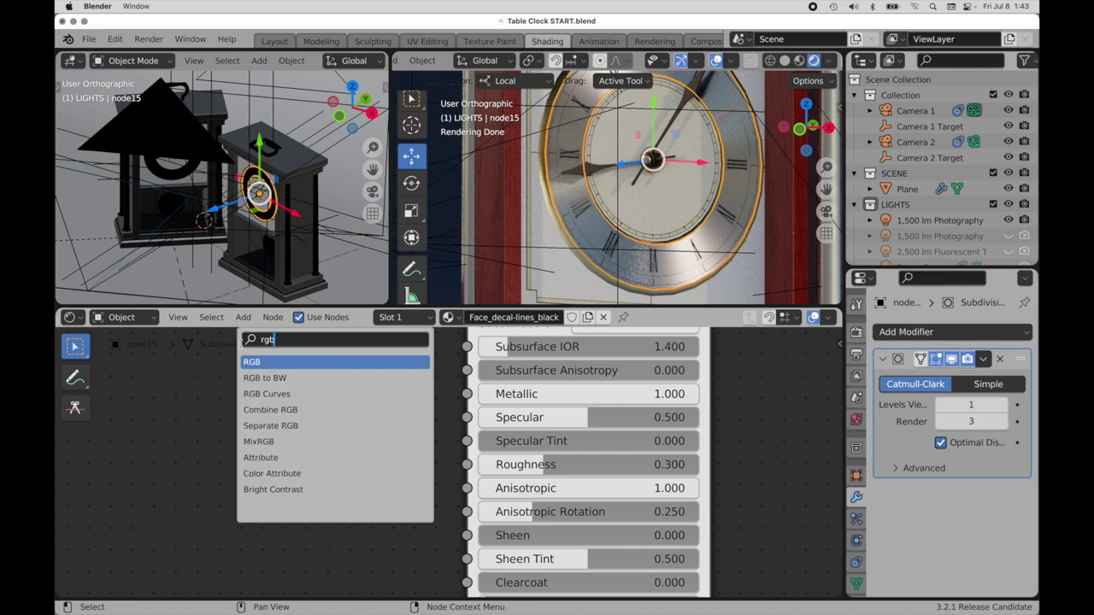
click(248, 362)
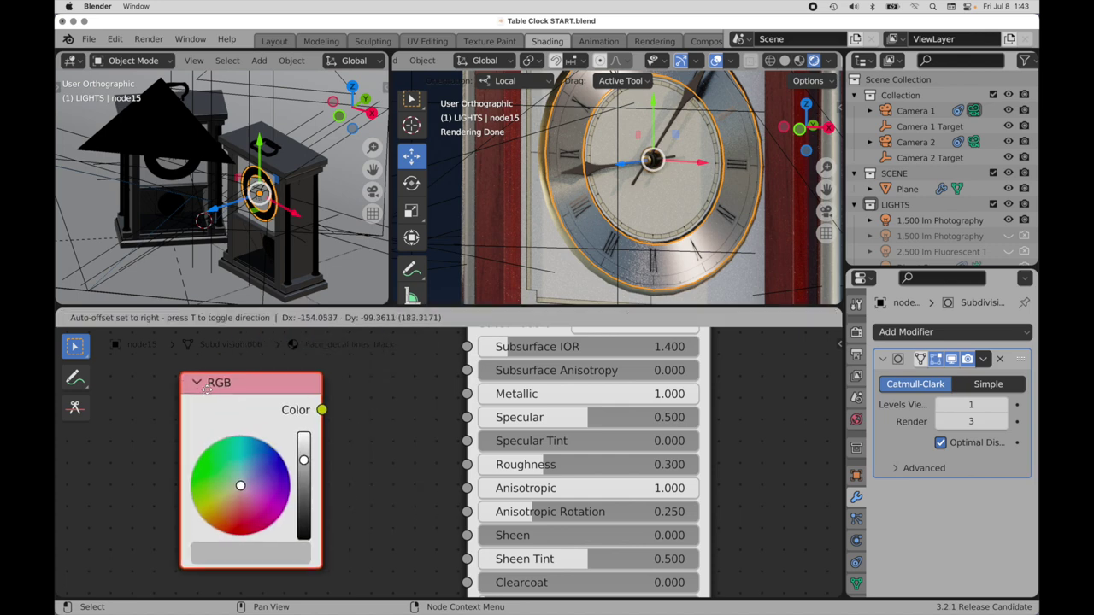
click(189, 400)
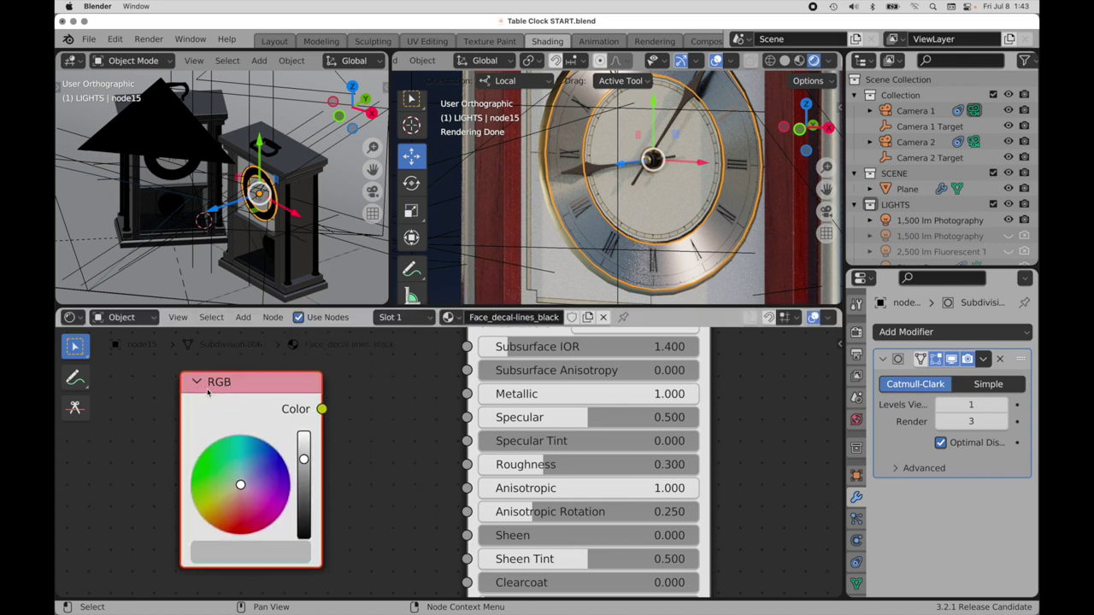
Set the RGB colour's value to 0.3 and link its Color output to Roughness.
click(228, 555)
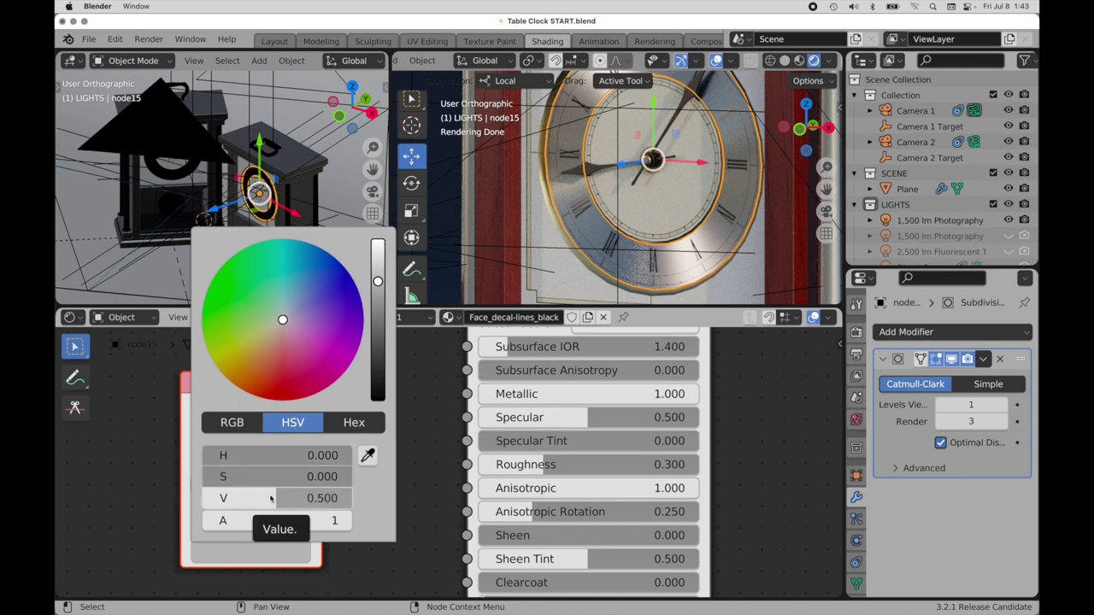
drag(270, 499, 253, 503)
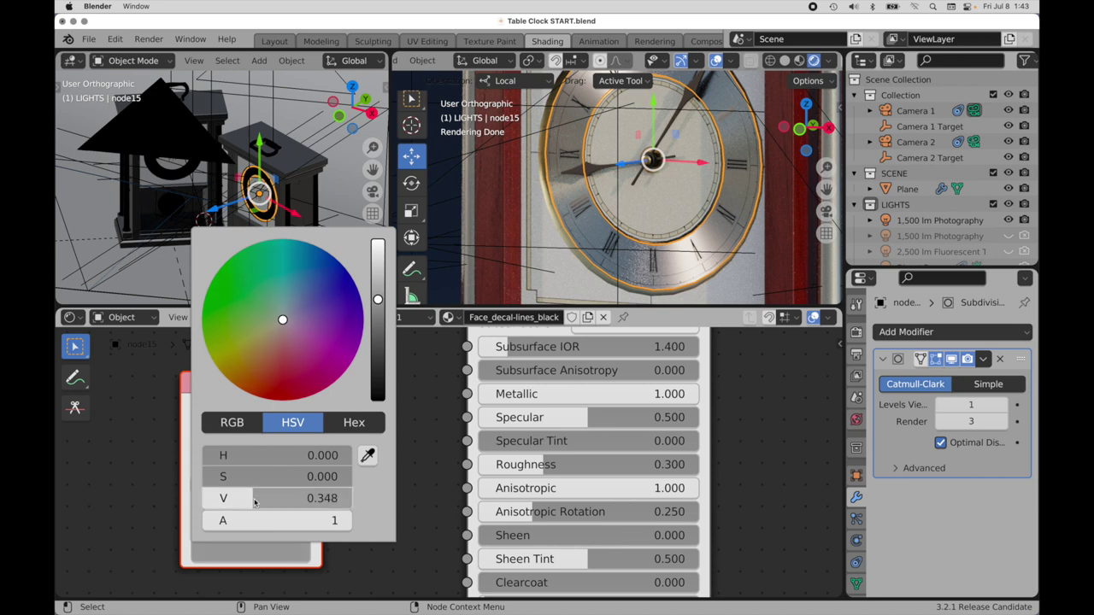
click(254, 502)
text(0.3)
key(Return)
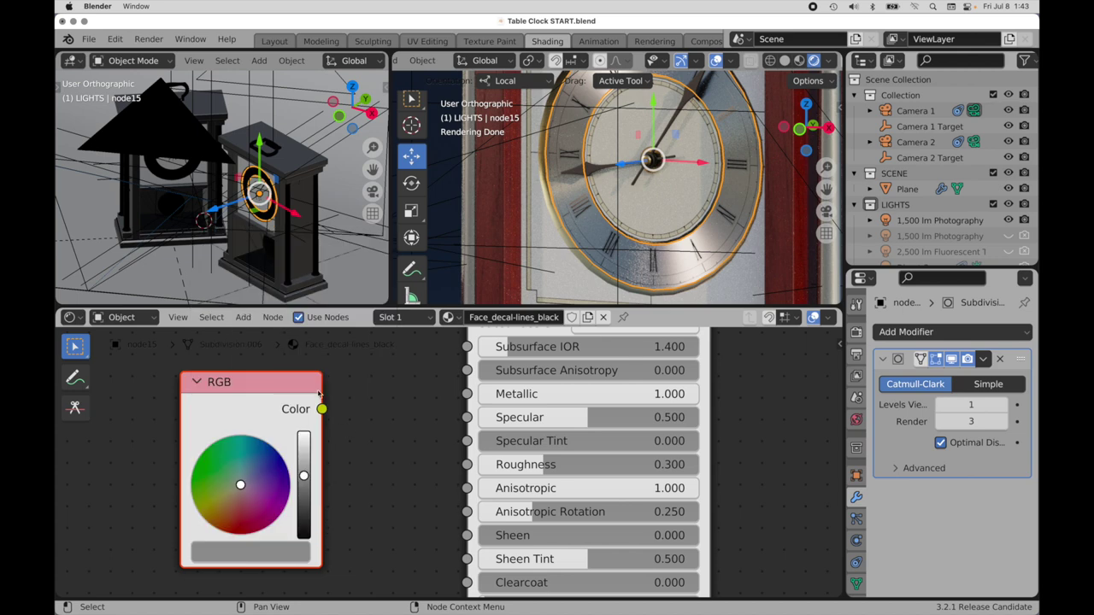
drag(321, 410, 467, 464)
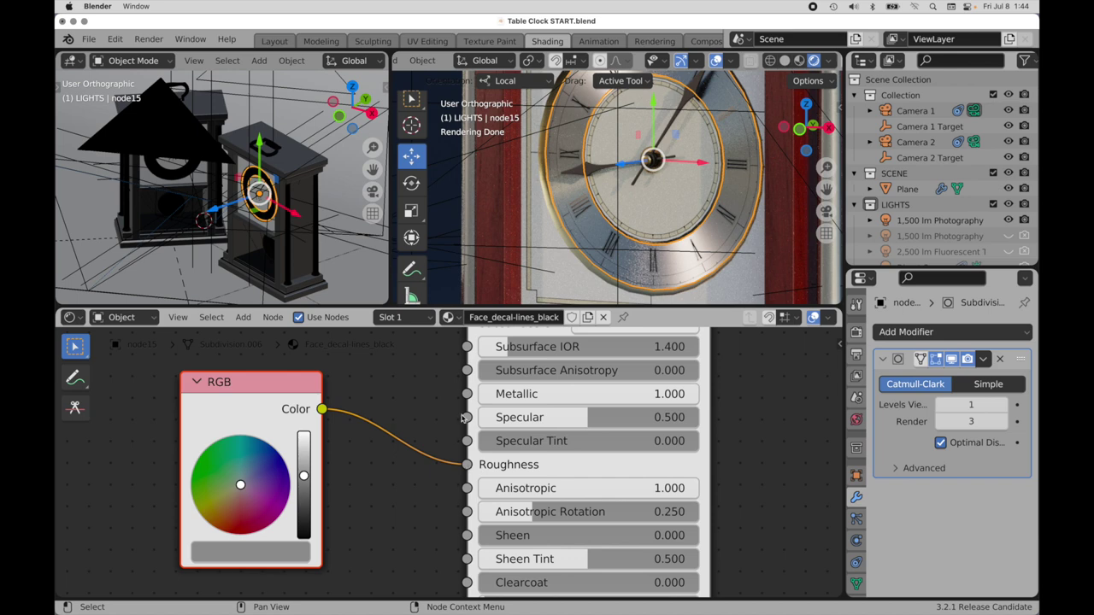
Move the RGB node down and add a Value node above it.
drag(249, 387, 242, 509)
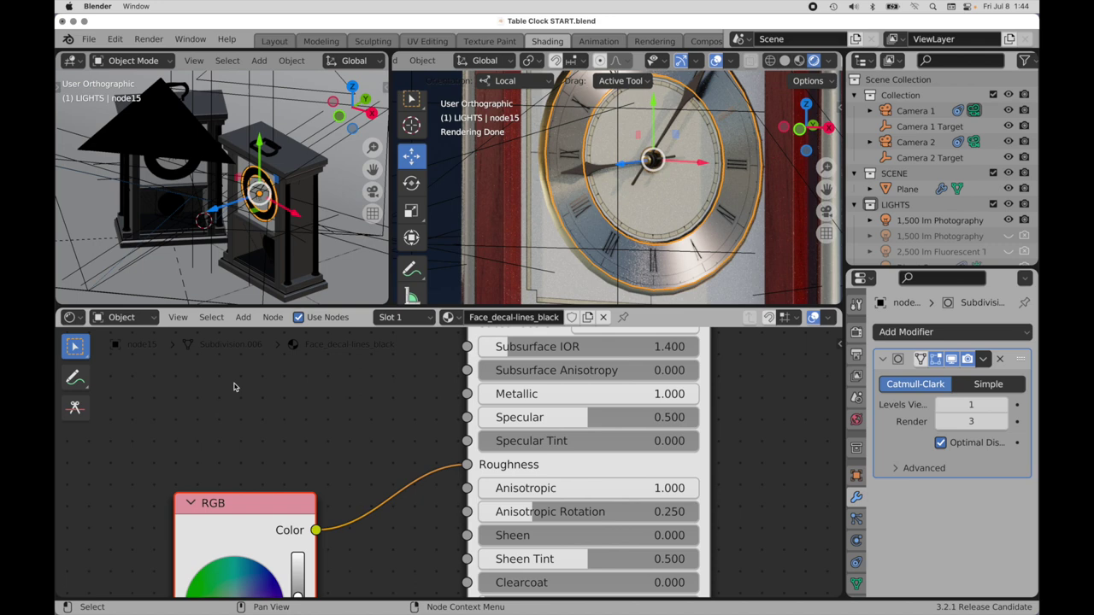
click(243, 317)
click(243, 336)
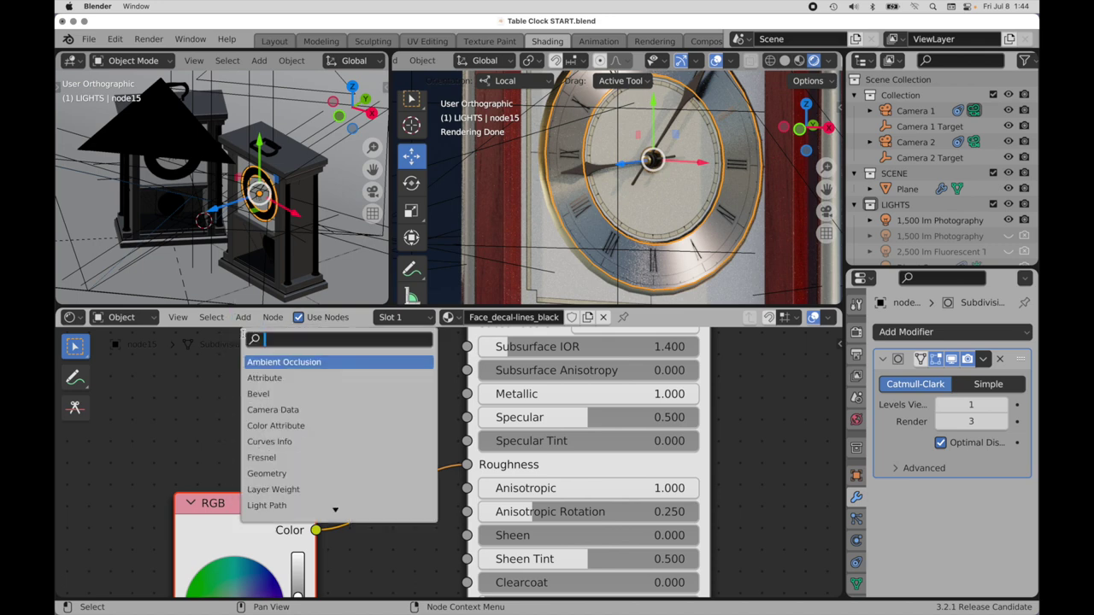
text(value)
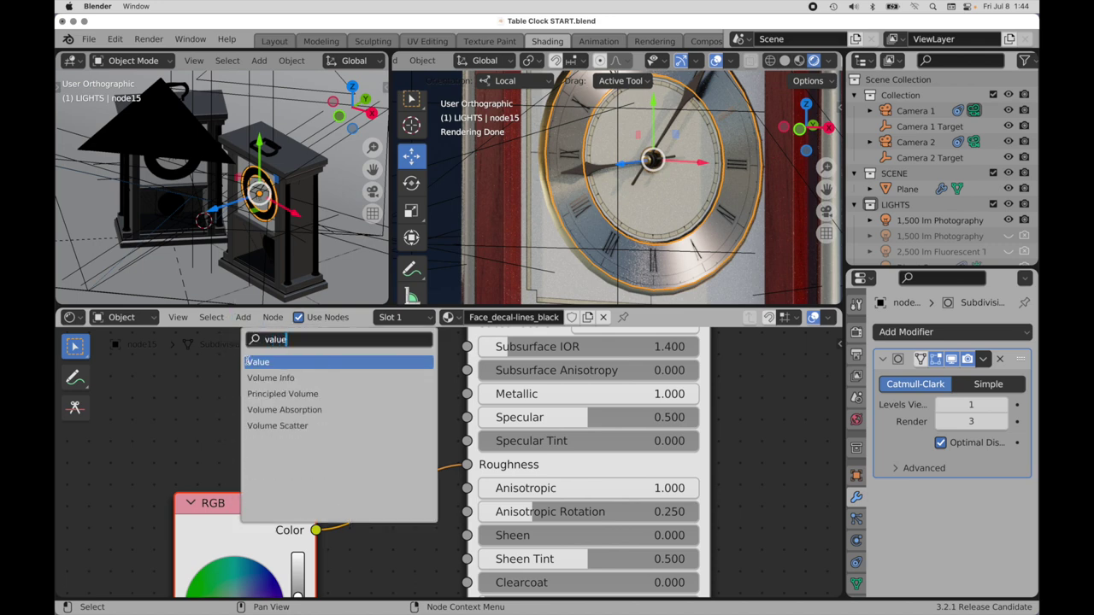
click(255, 362)
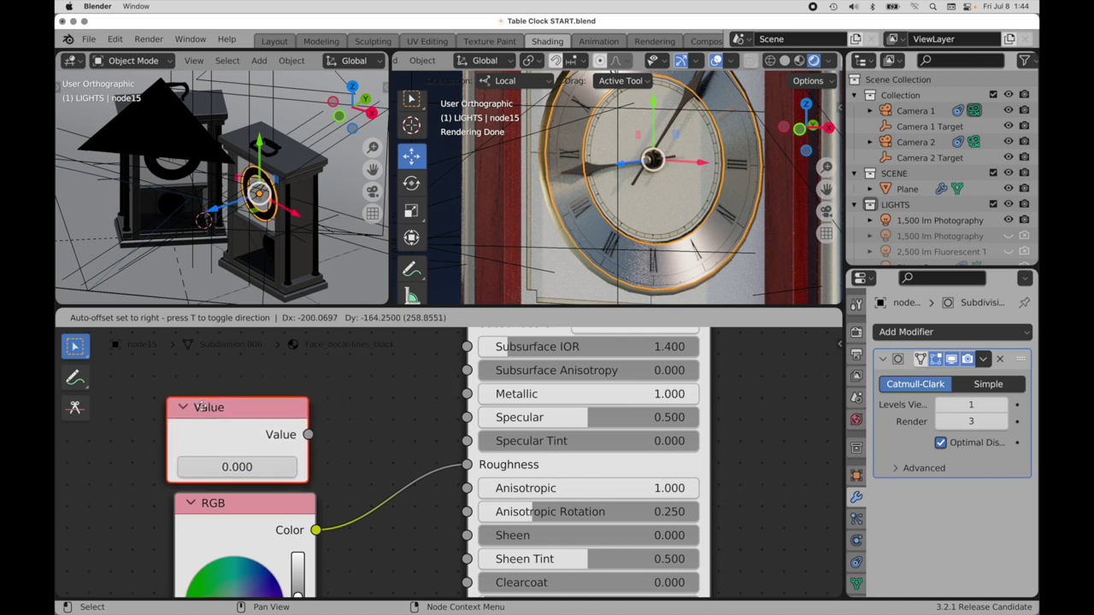
click(197, 405)
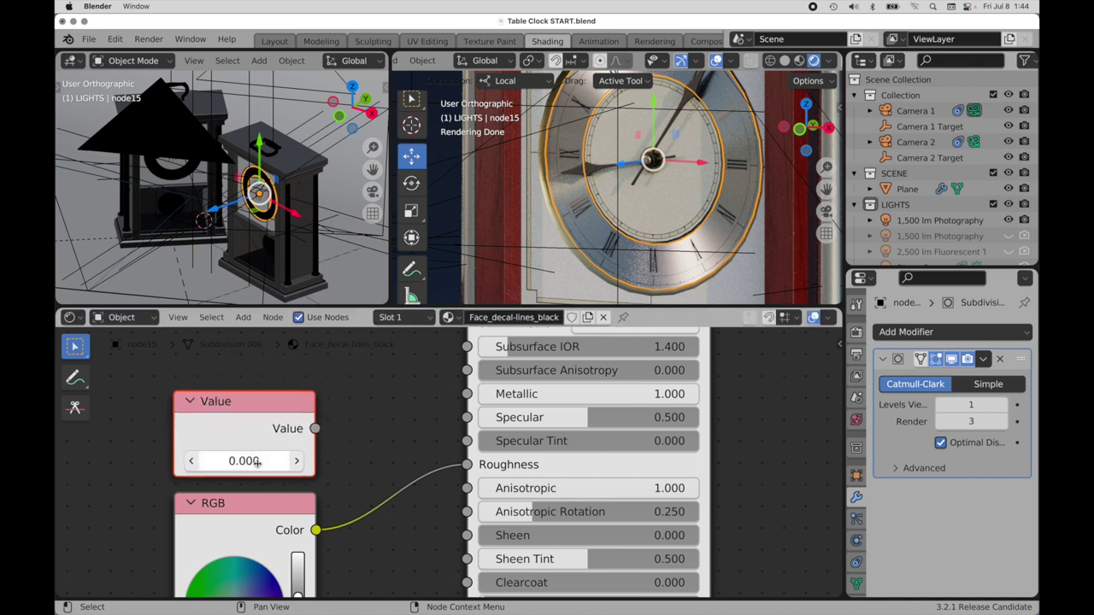
Set the Value node to 0.300 and connect its output to Roughness.
click(257, 461)
text(.3)
key(Return)
drag(316, 428, 467, 464)
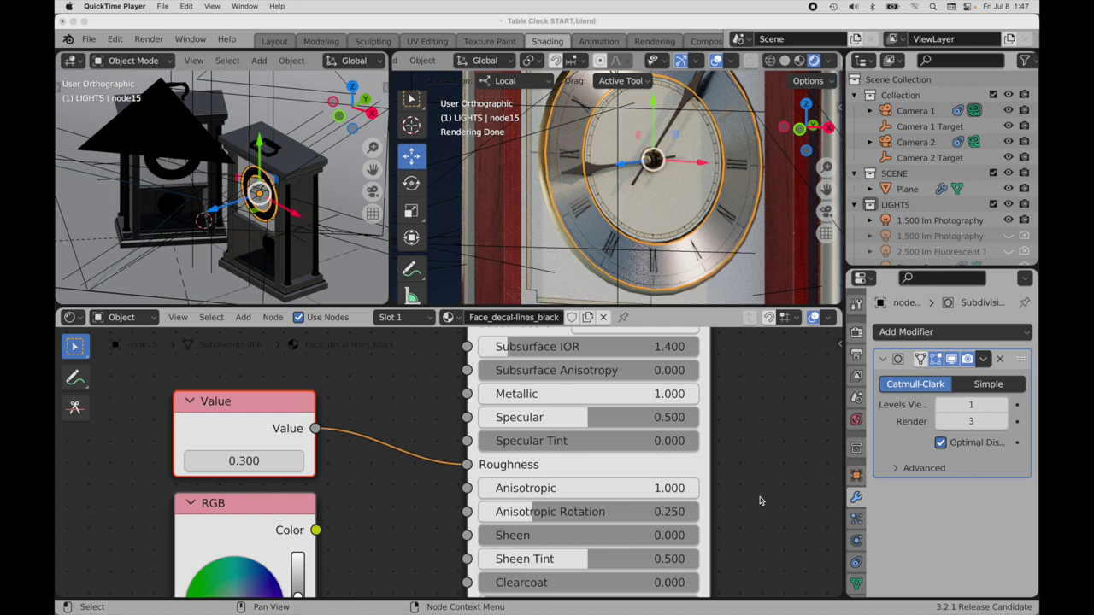
click(263, 464)
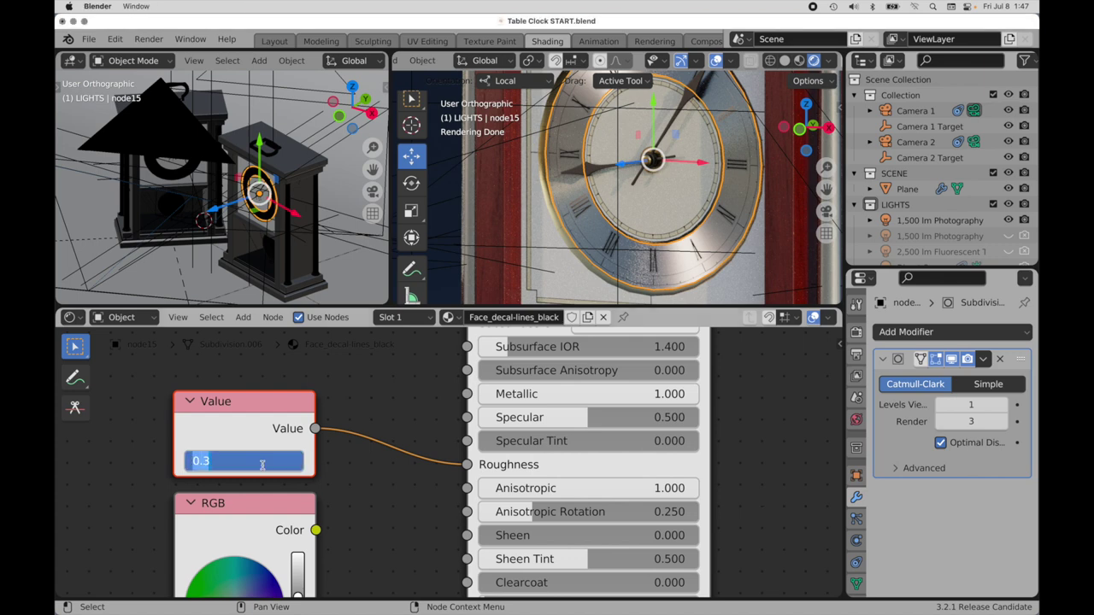
text(0)
key(Return)
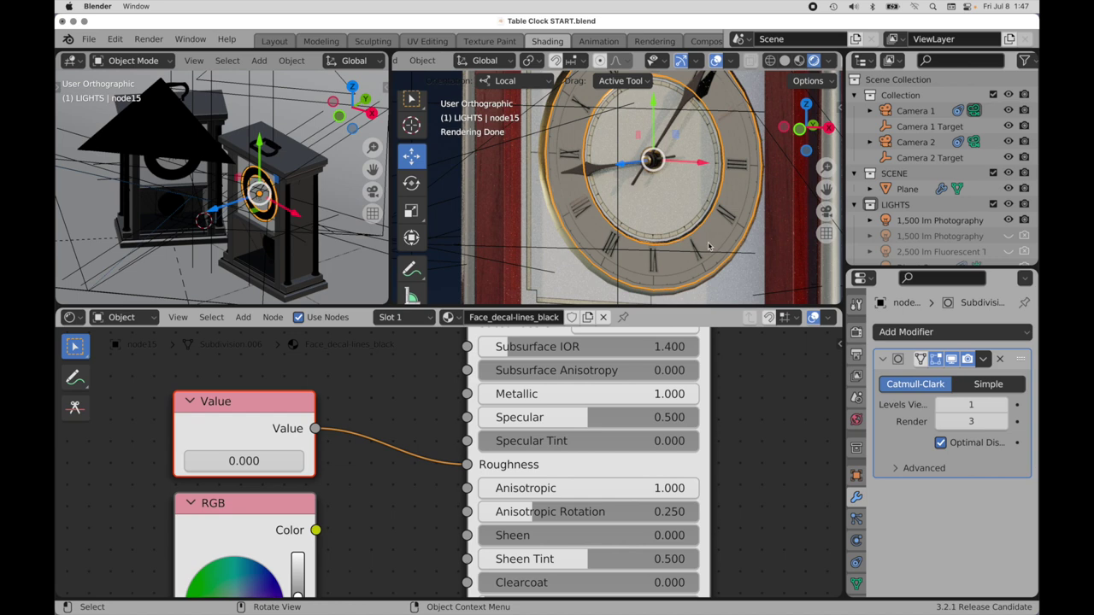
click(249, 460)
text(.2)
key(Return)
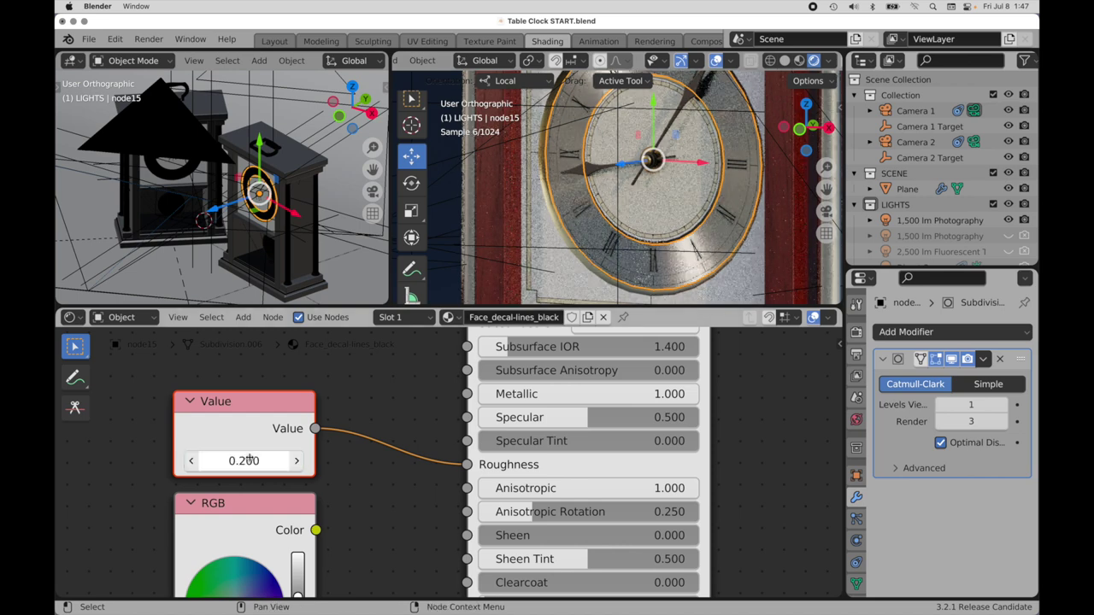
click(248, 460)
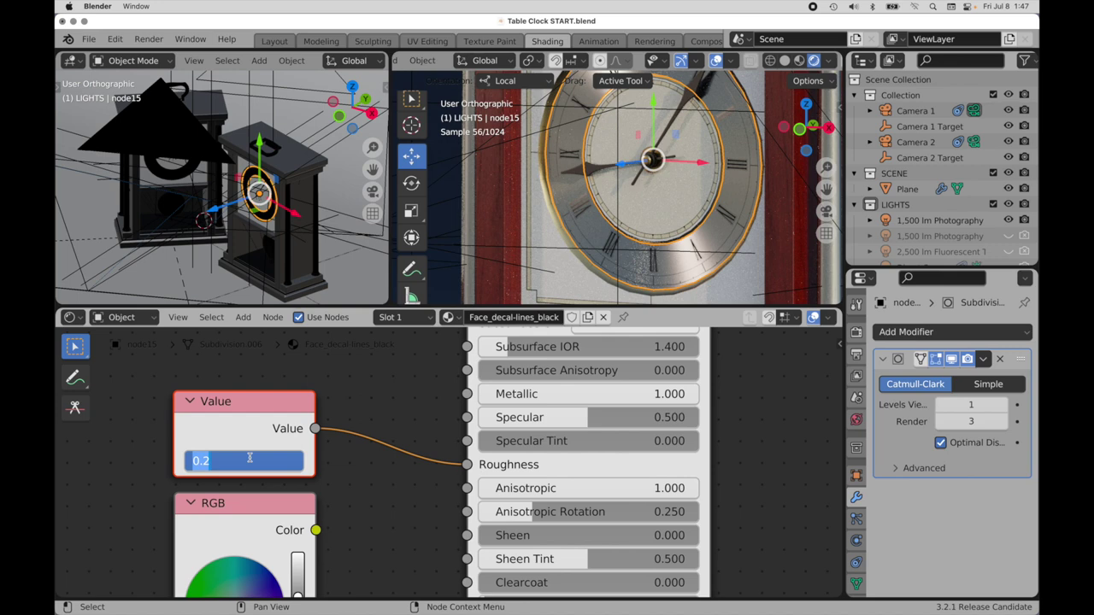
text(.3)
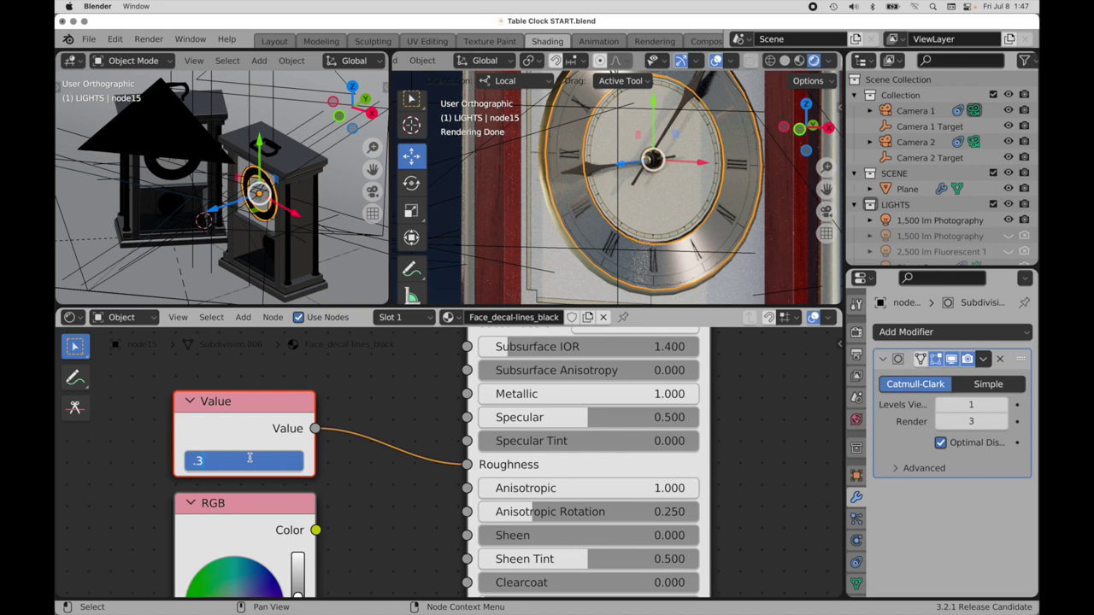
key(Return)
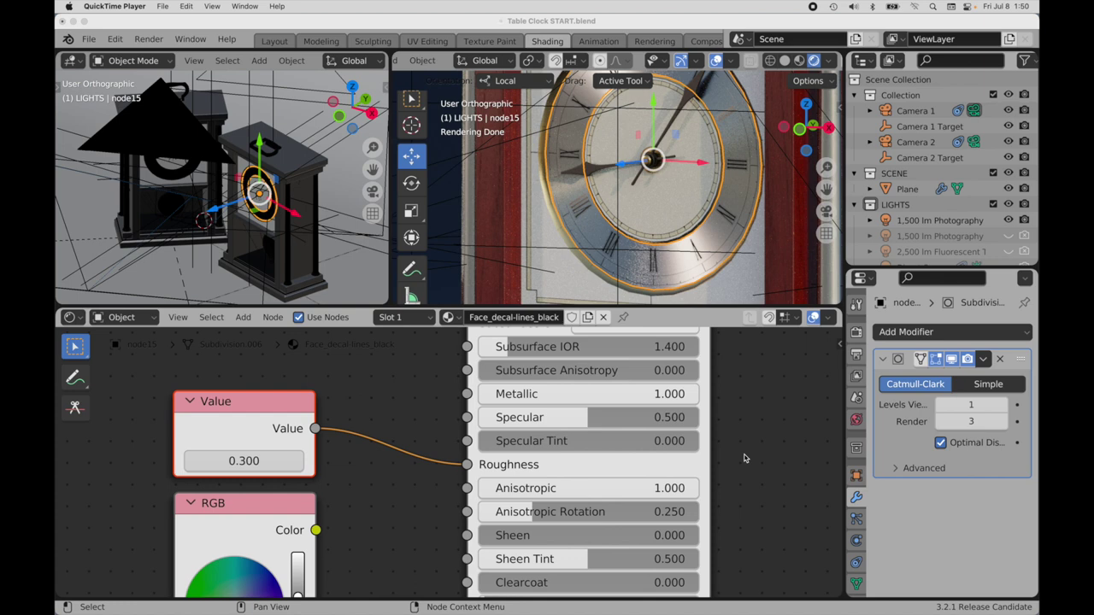
middle_drag(683, 256, 634, 226)
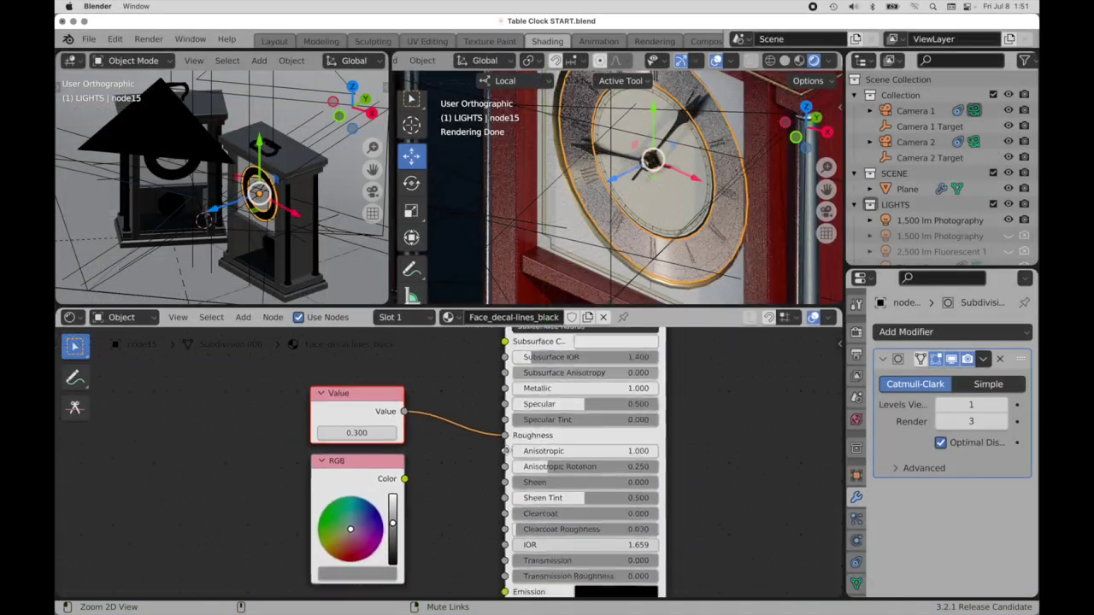
scroll(517, 425, down, 5)
scroll(517, 425, down, 3)
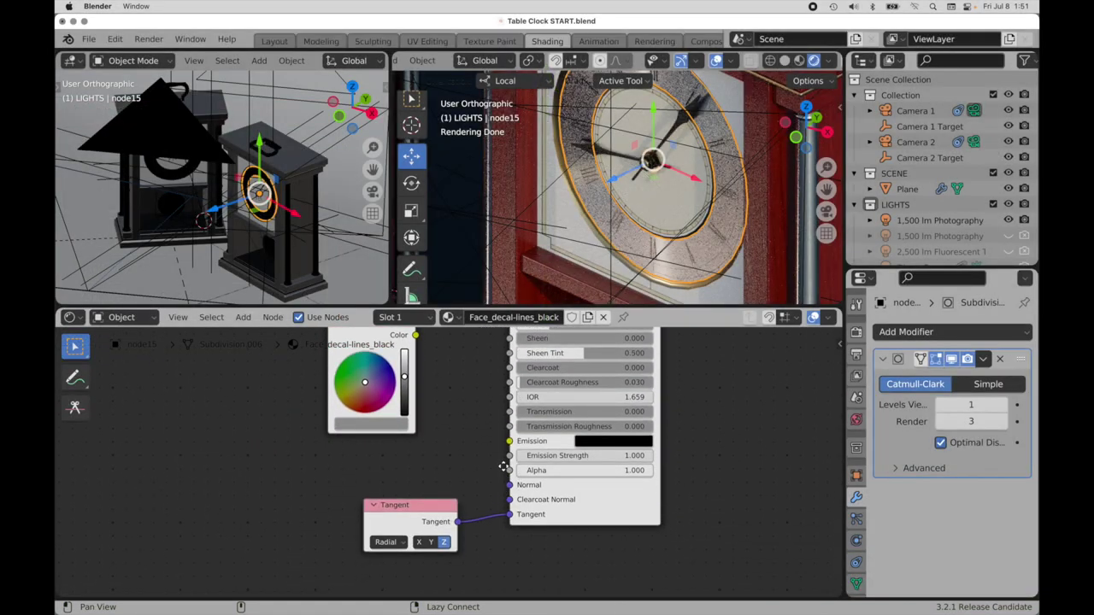
scroll(516, 431, up, 3)
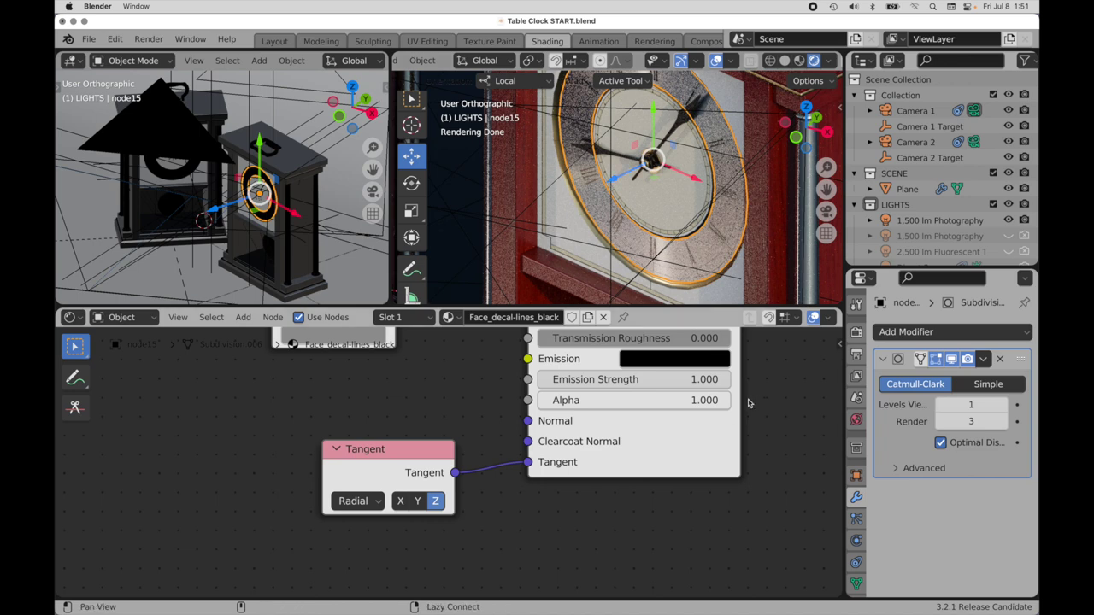
middle_drag(749, 401, 744, 444)
scroll(743, 444, up, 6)
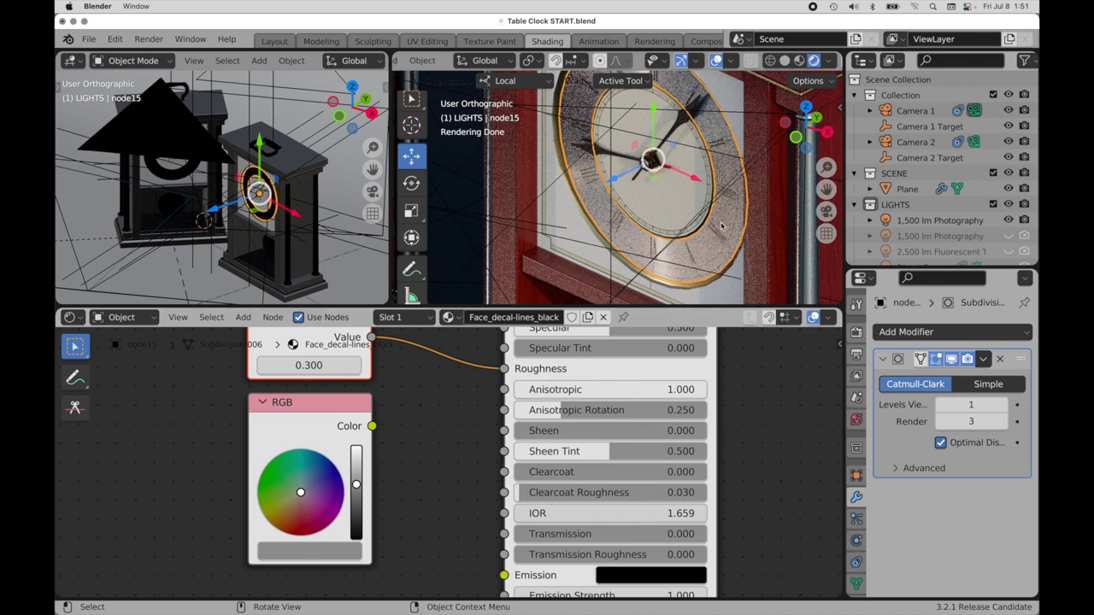
middle_drag(721, 225, 670, 219)
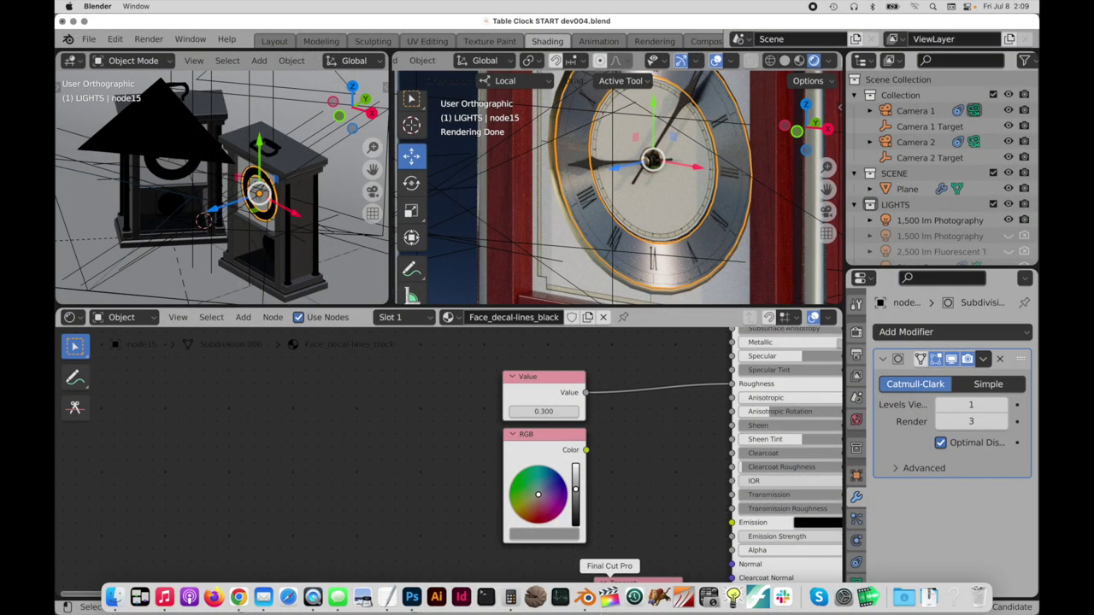
In Photoshop, create a new blank 4096 × 4096 px document.
click(411, 596)
click(138, 6)
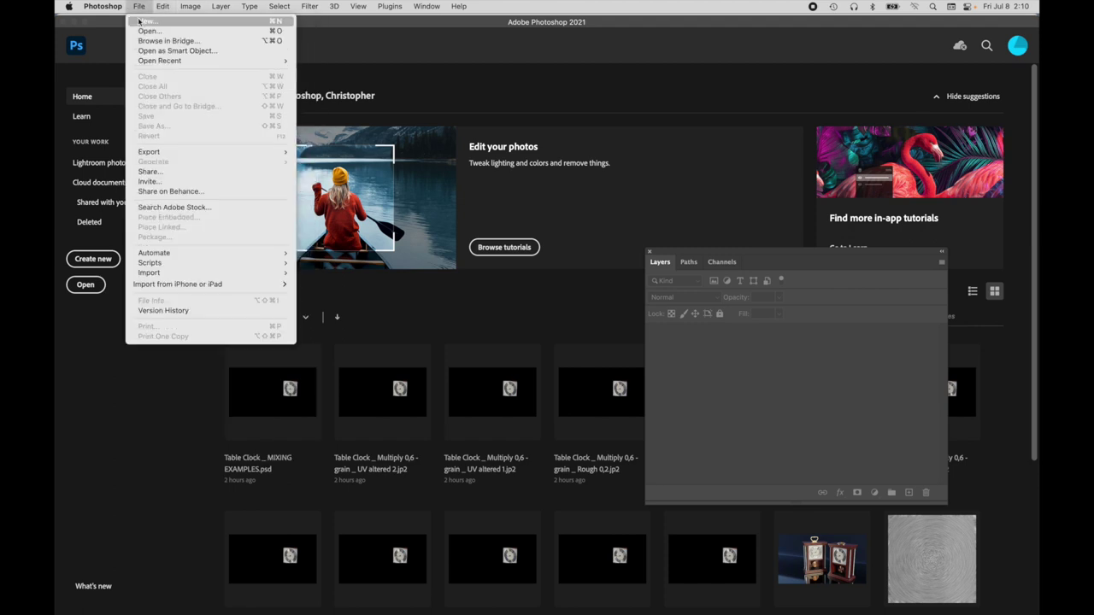
click(141, 20)
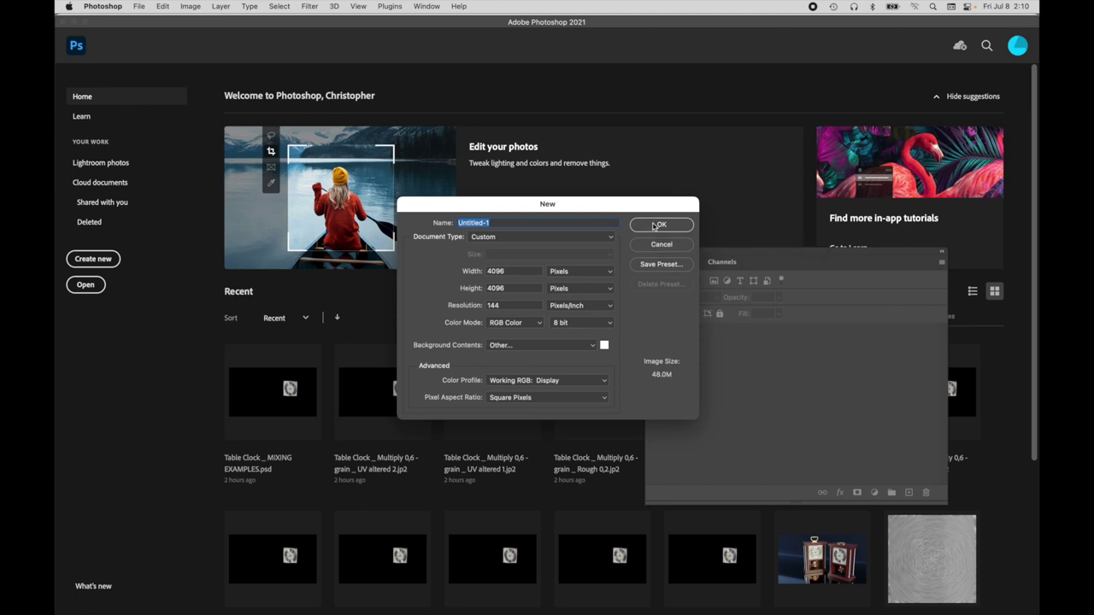
click(656, 224)
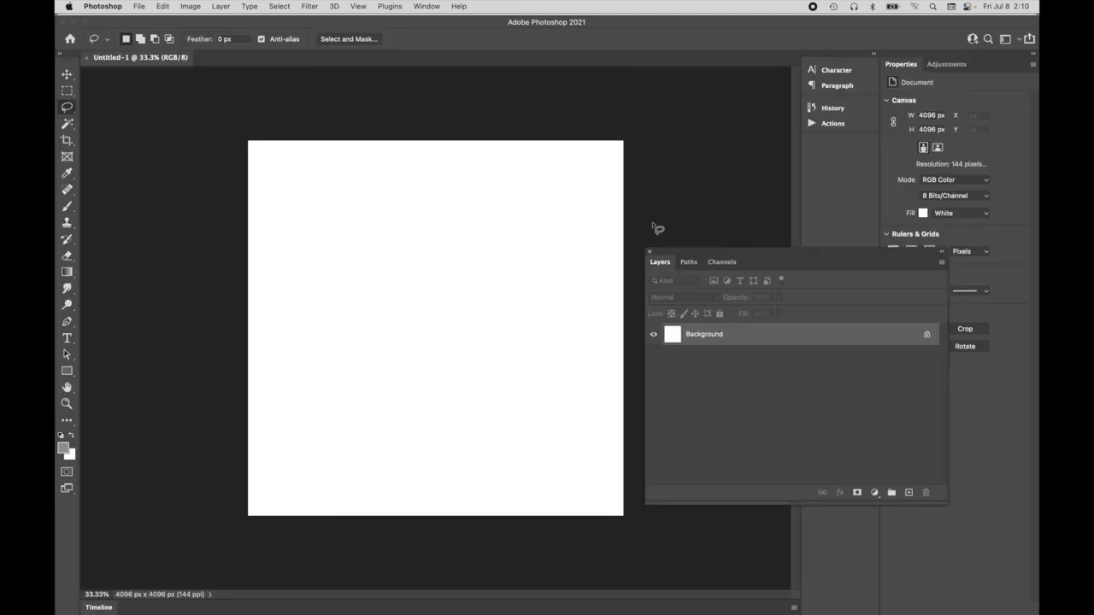
Apply Add Noise at 50%, Gaussian, monochromatic, then zoom the canvas to 100%.
click(317, 6)
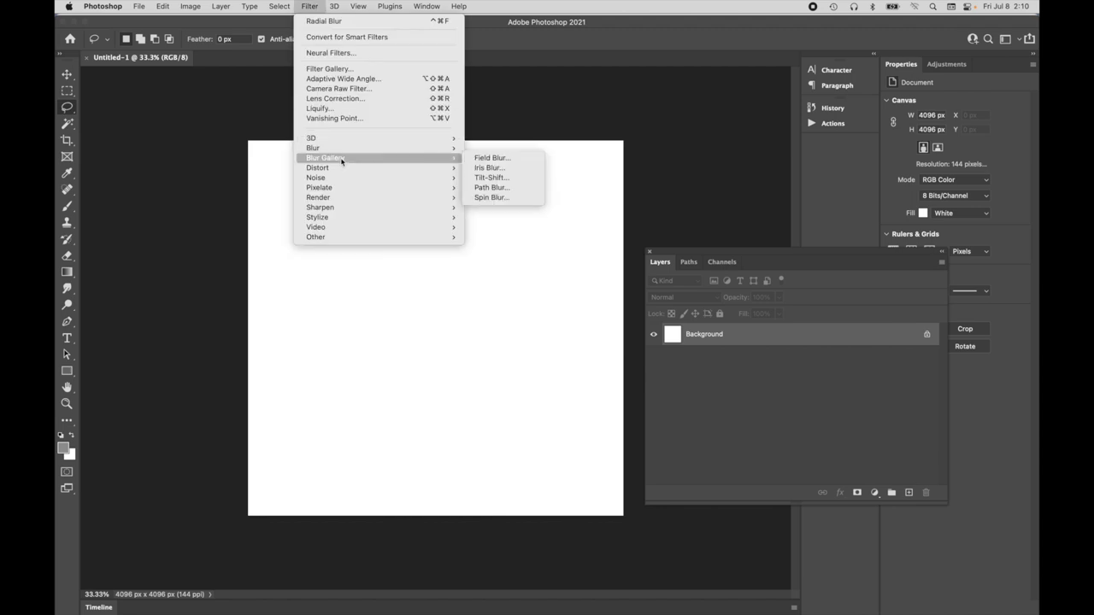
mouse_move(362, 178)
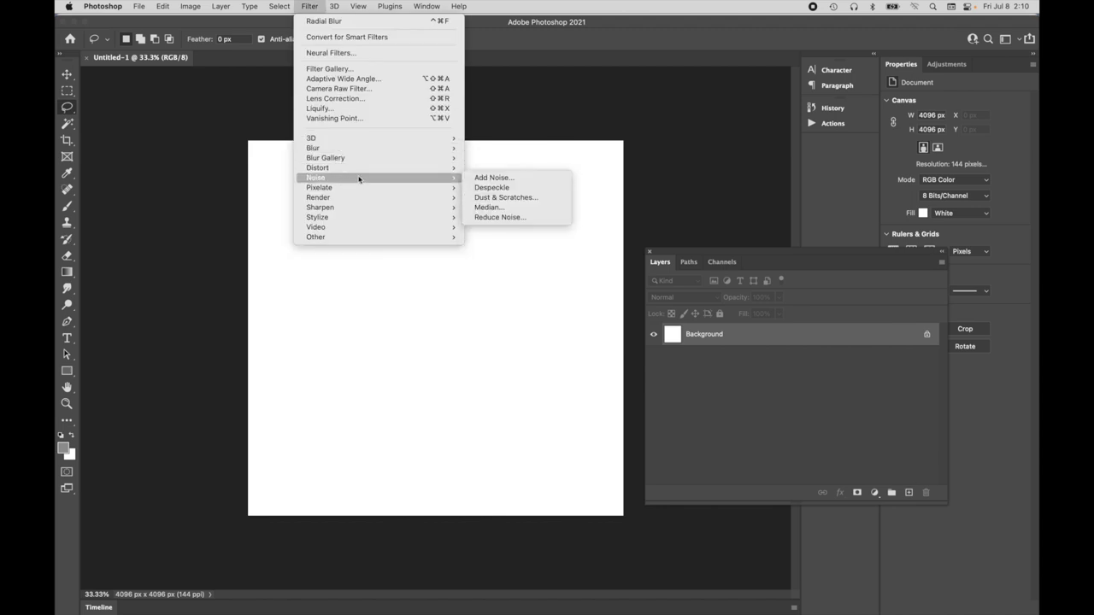
click(493, 178)
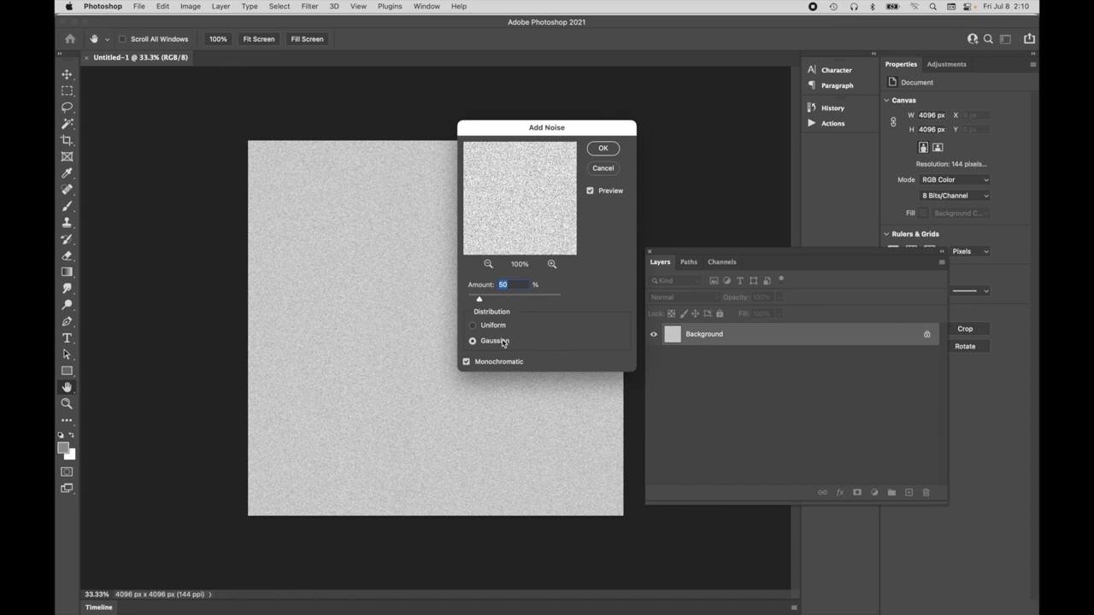
click(602, 148)
key(super+equal)
key(super+equal)
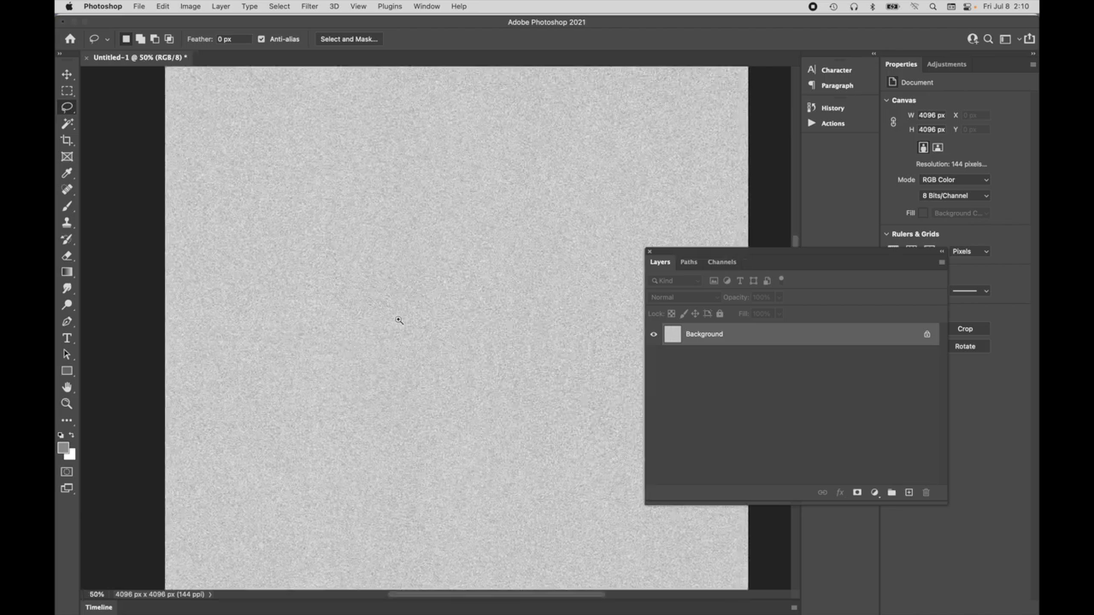
key(super+equal)
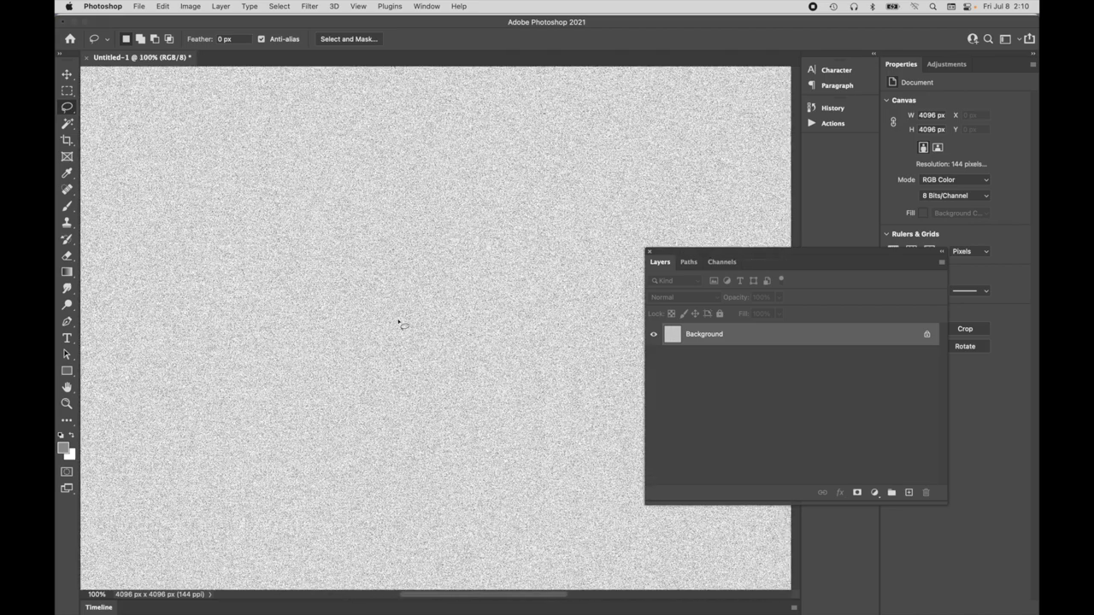
Apply a Spin Radial Blur (amount 10, Best) to the noise, then Auto Tone it for high contrast.
click(337, 5)
mouse_move(310, 6)
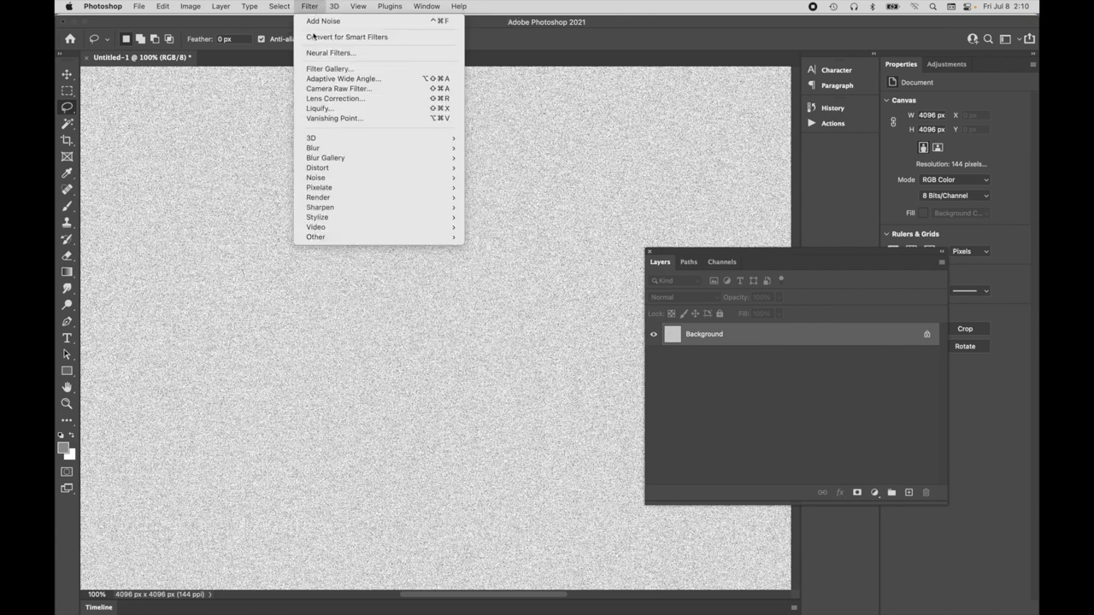
mouse_move(330, 149)
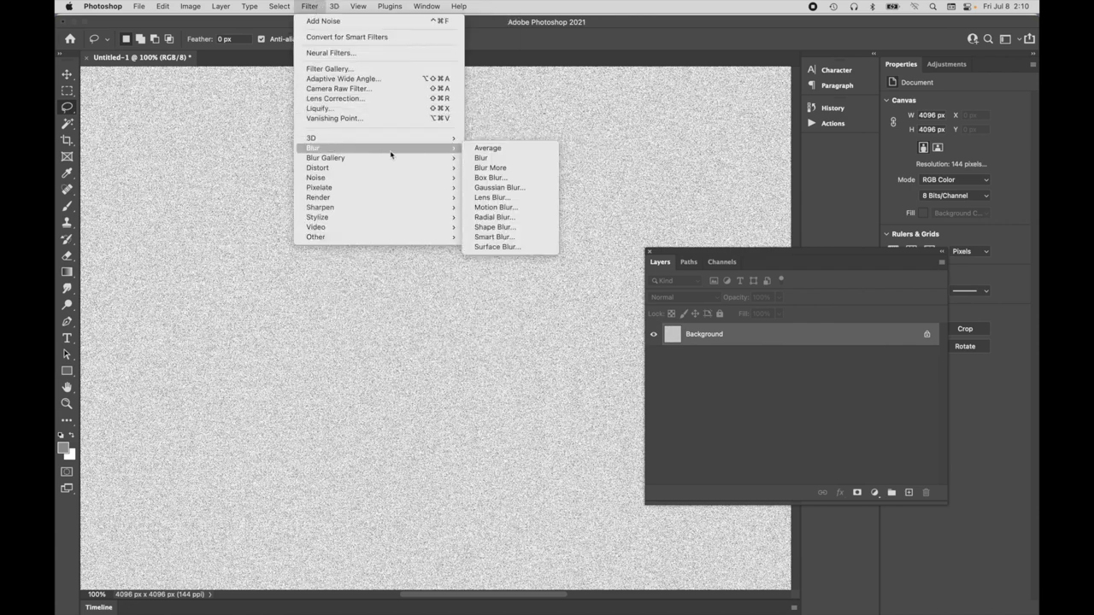
click(497, 219)
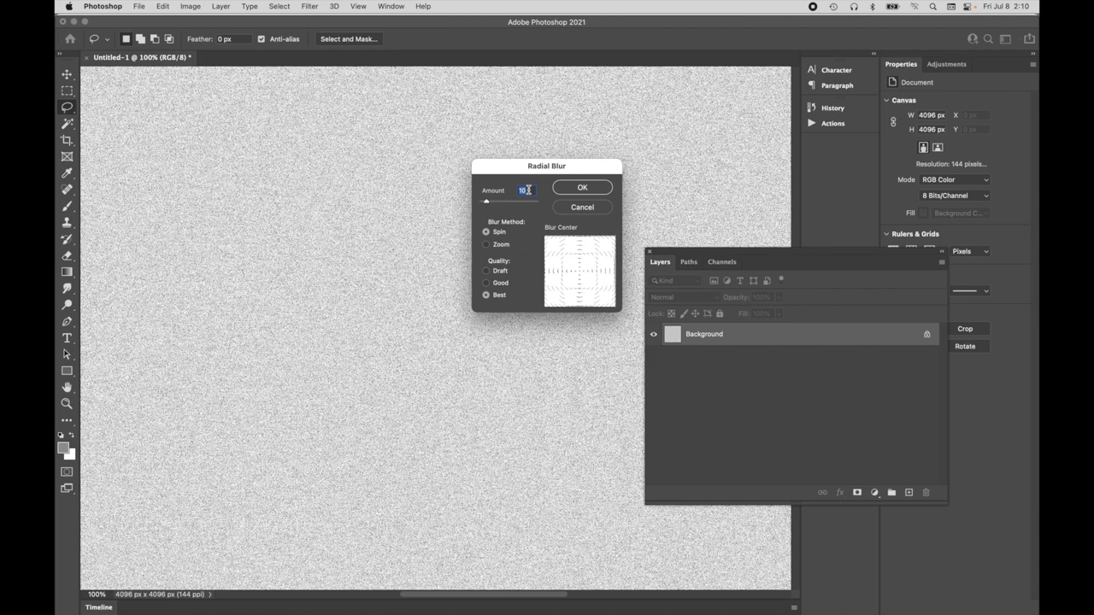
click(582, 190)
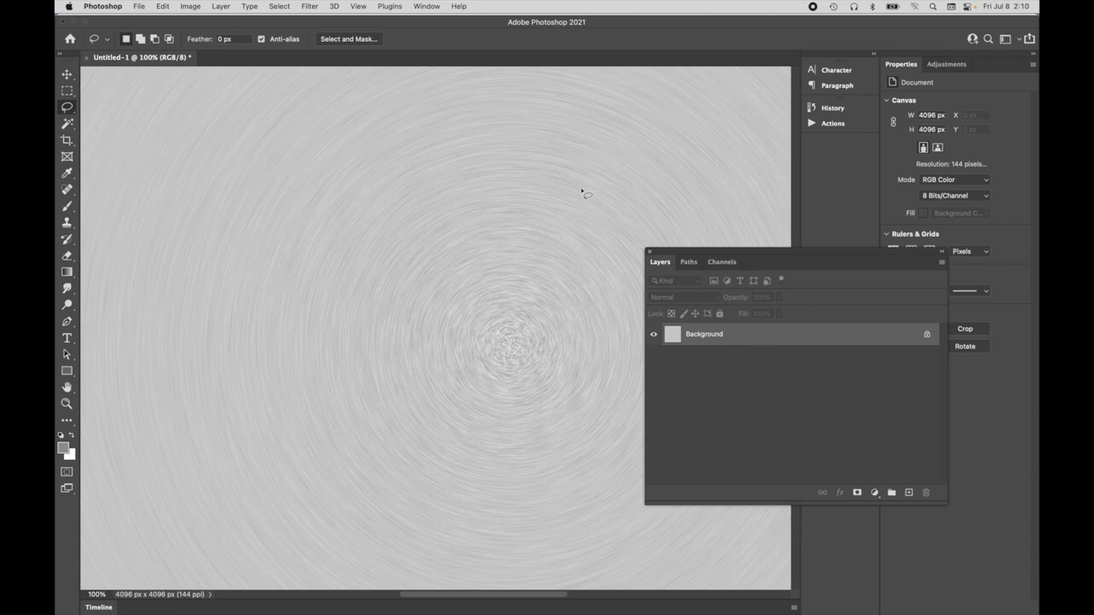
drag(580, 188, 395, 150)
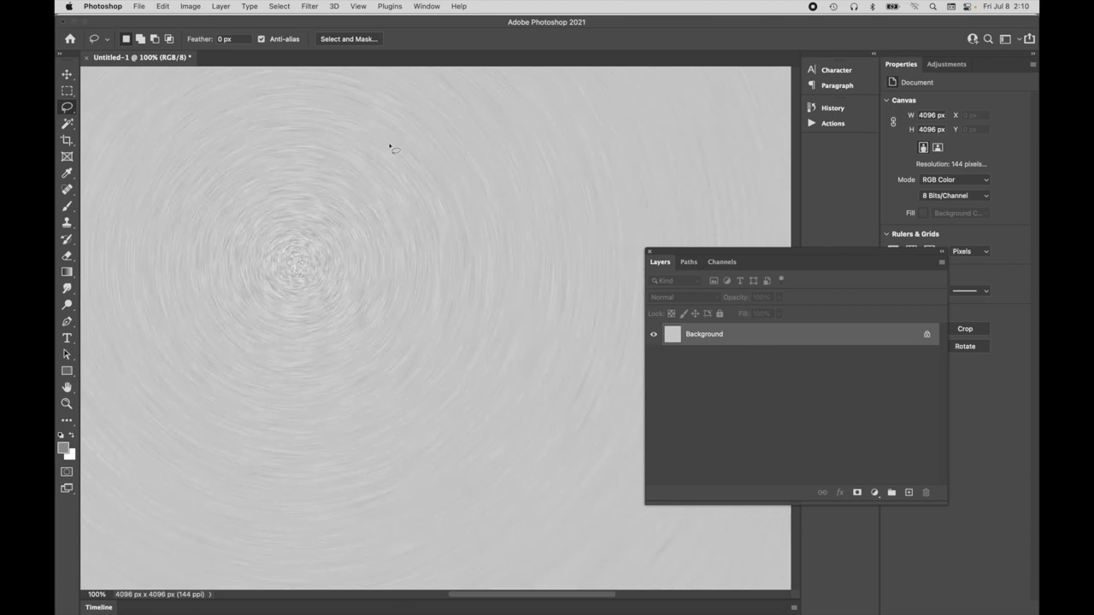
key(shift+super+l)
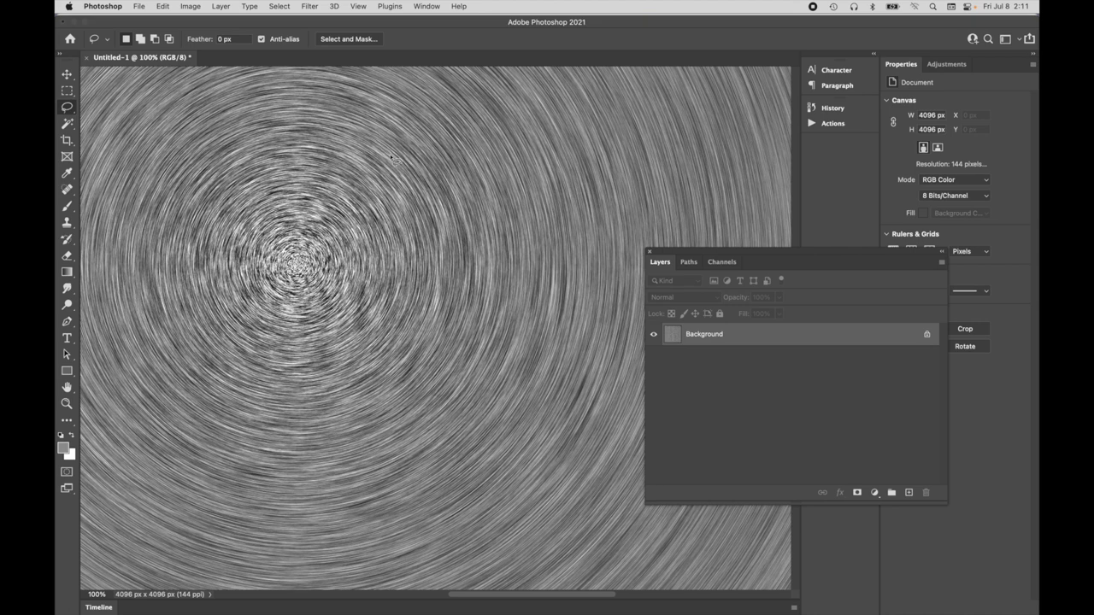
mouse_move(732, 612)
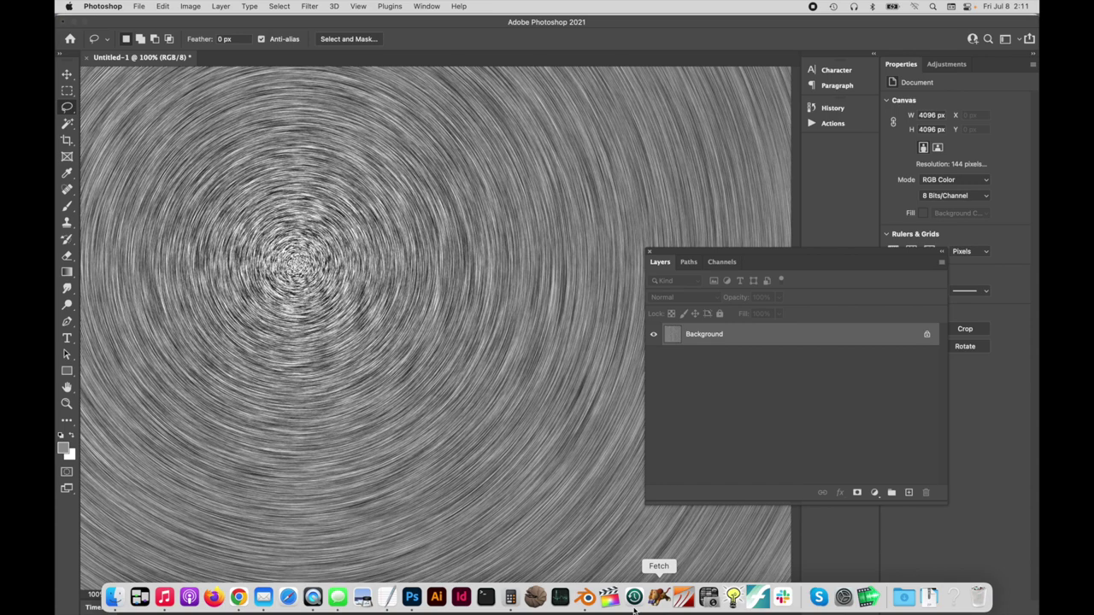
Return to Blender's Shading workspace showing the Face_decal-lines_black material nodes.
click(584, 603)
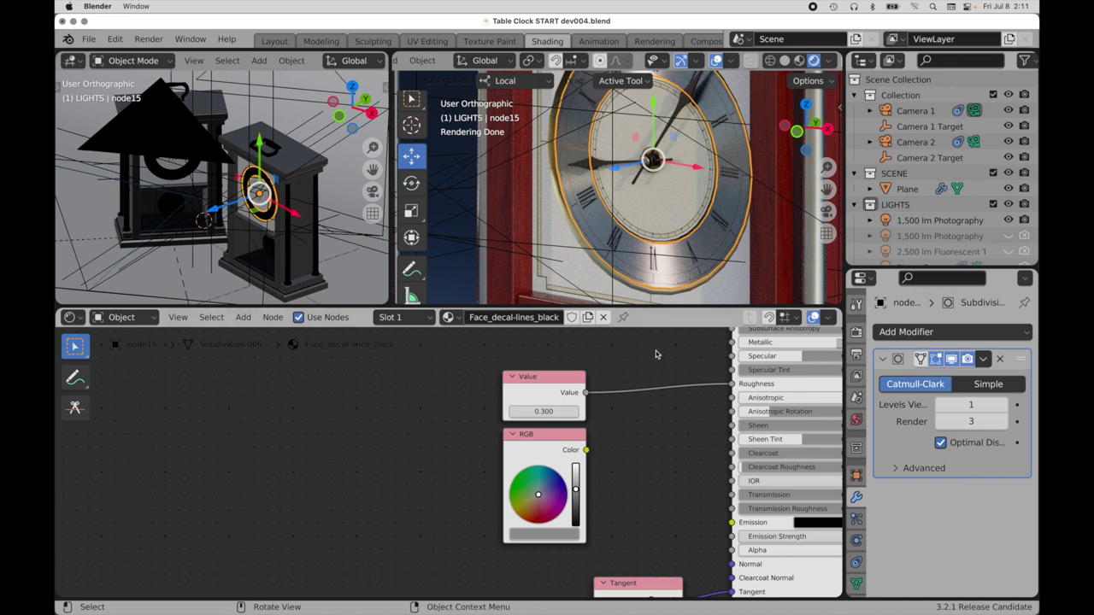
mouse_move(444, 603)
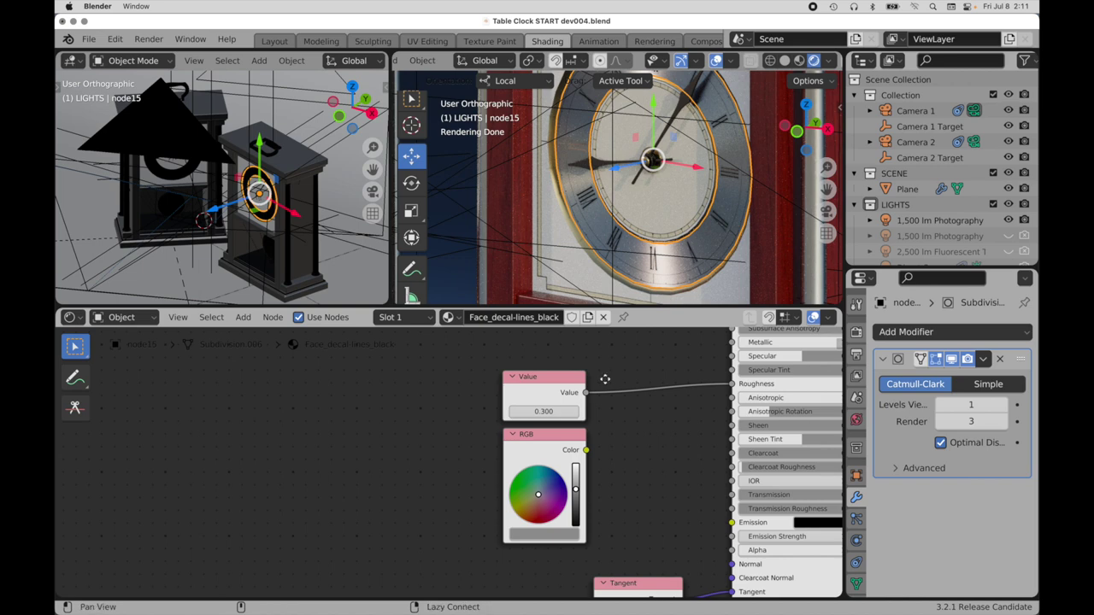
Add an Image Texture node to the clock face material.
middle_drag(606, 382, 521, 501)
click(243, 318)
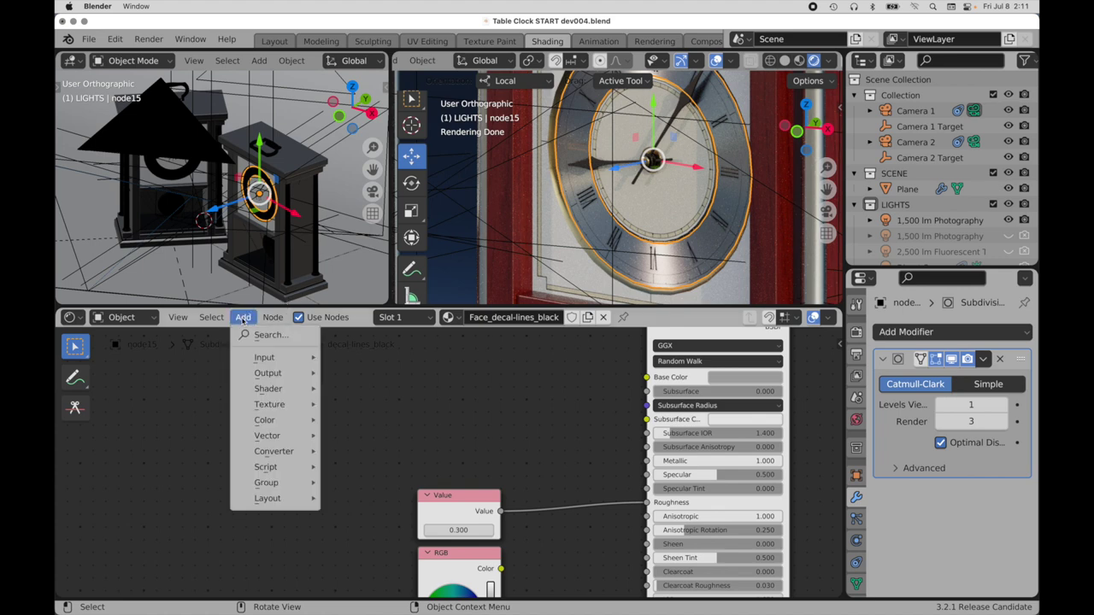
click(246, 335)
text(images)
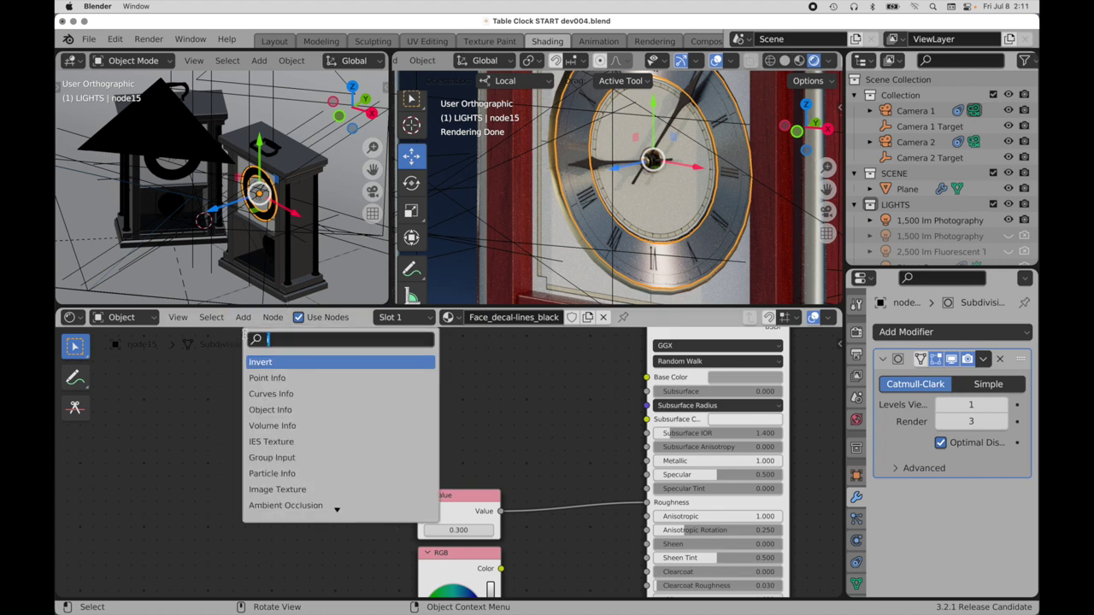
key(BackSpace)
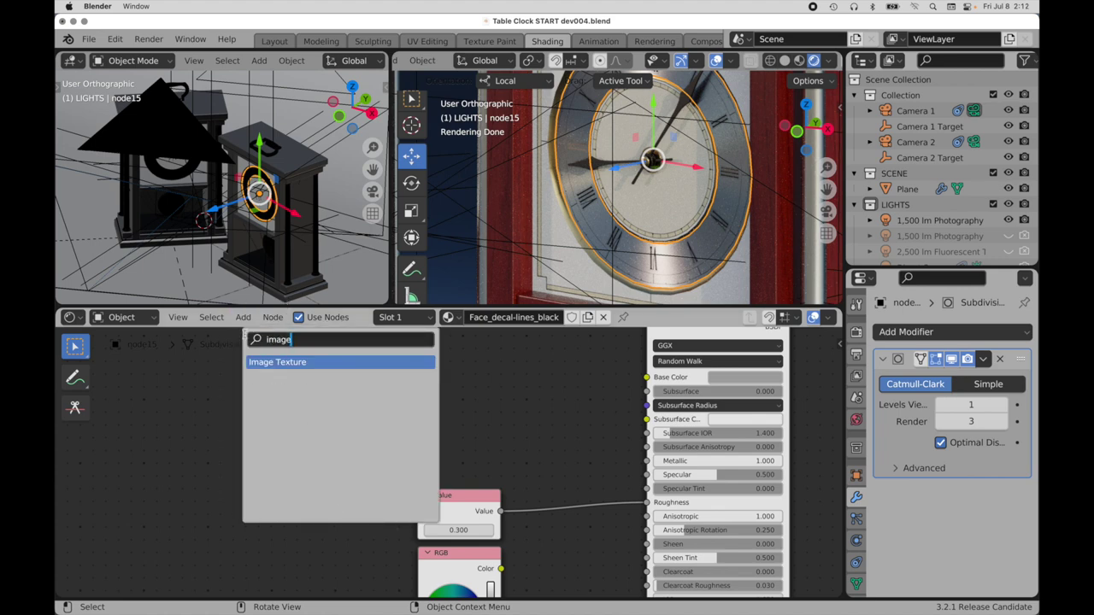
key(Return)
click(228, 409)
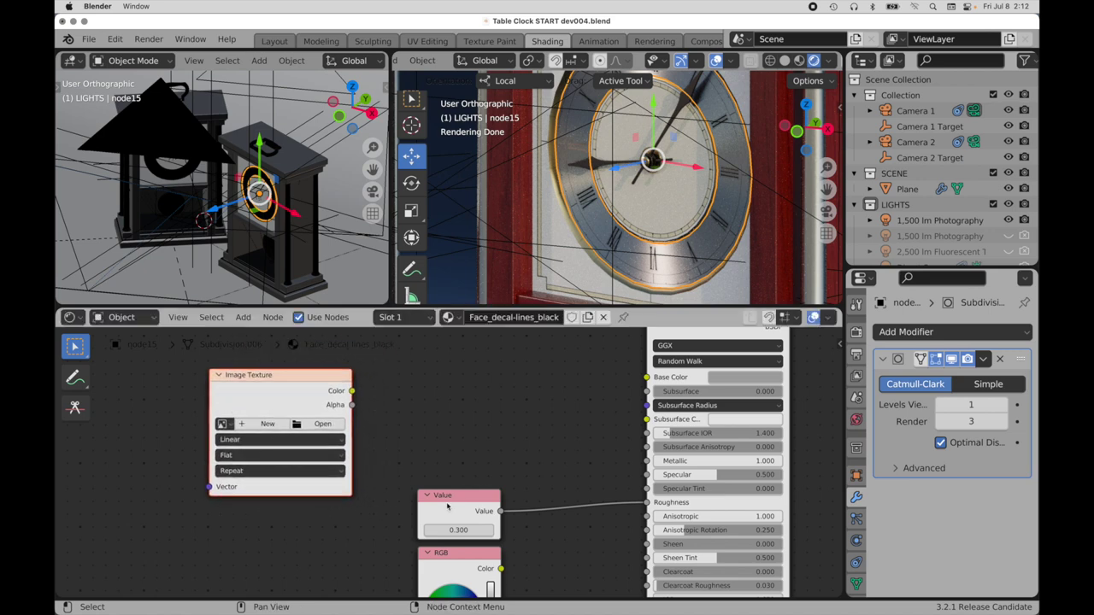
Move the Value node into place, delete the RGB node, and add a MixRGB node before the shader.
middle_drag(422, 479, 503, 403)
drag(552, 418, 373, 492)
key(x)
click(242, 317)
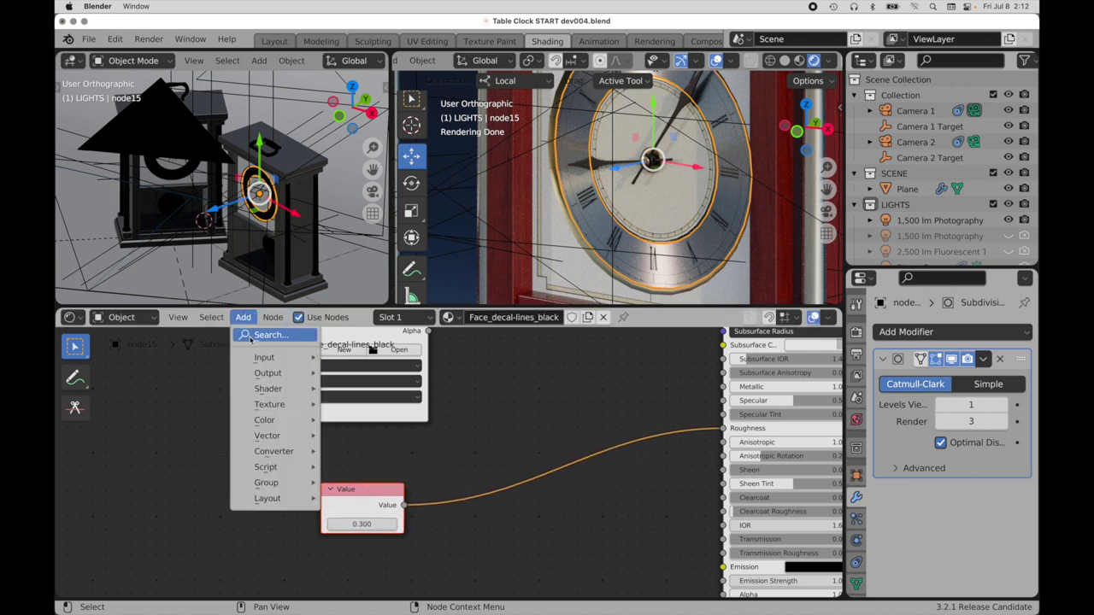
click(249, 337)
text(mix)
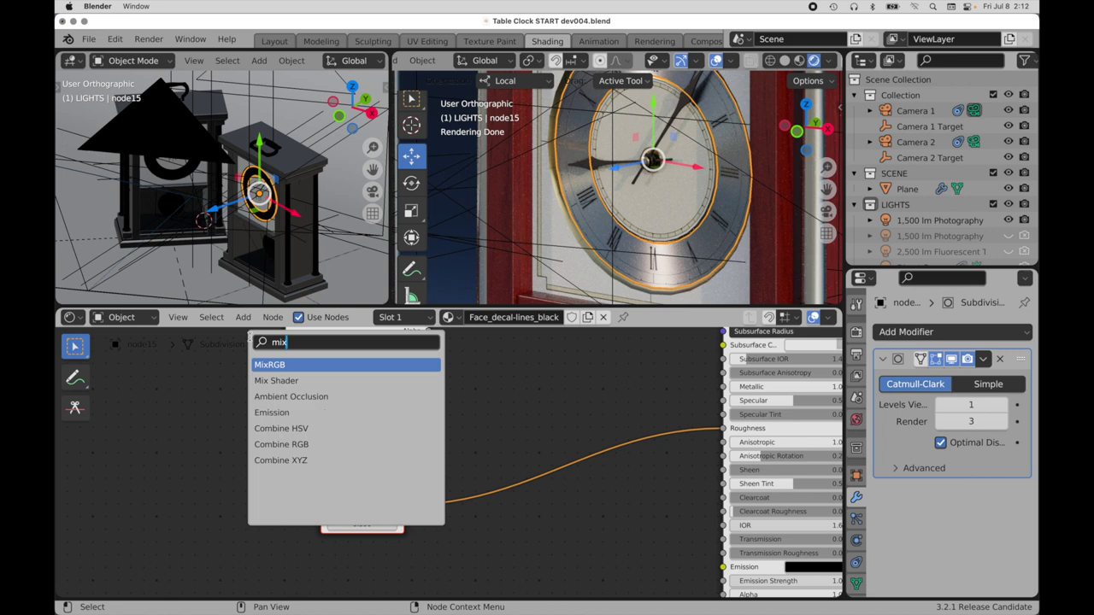
click(279, 364)
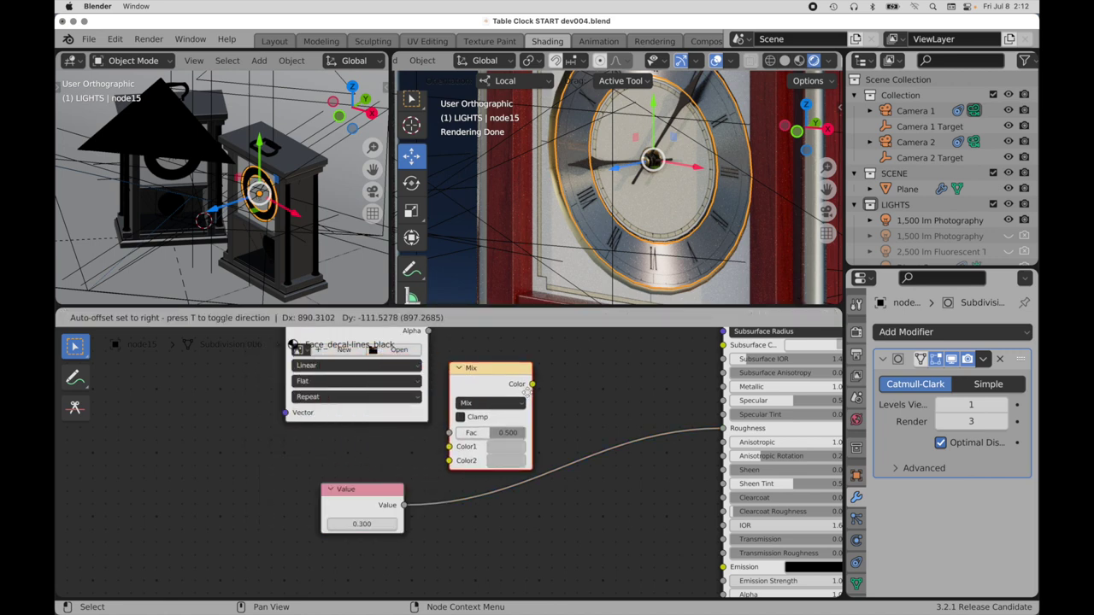
click(561, 389)
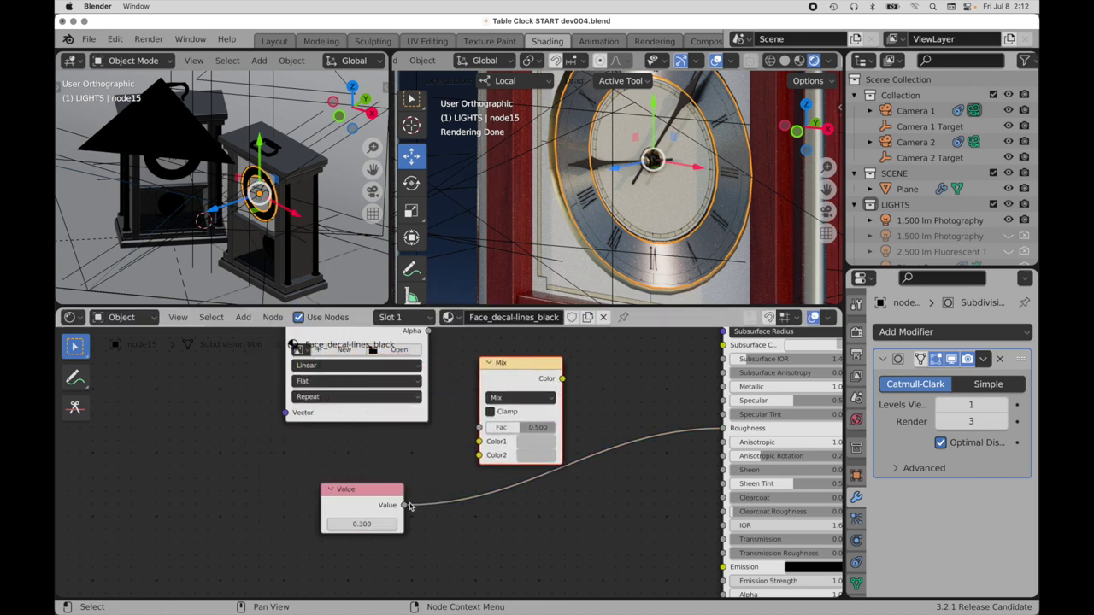
Connect the Value output to Mix Color2 and the Image Texture's Color to Color1.
drag(405, 506, 478, 455)
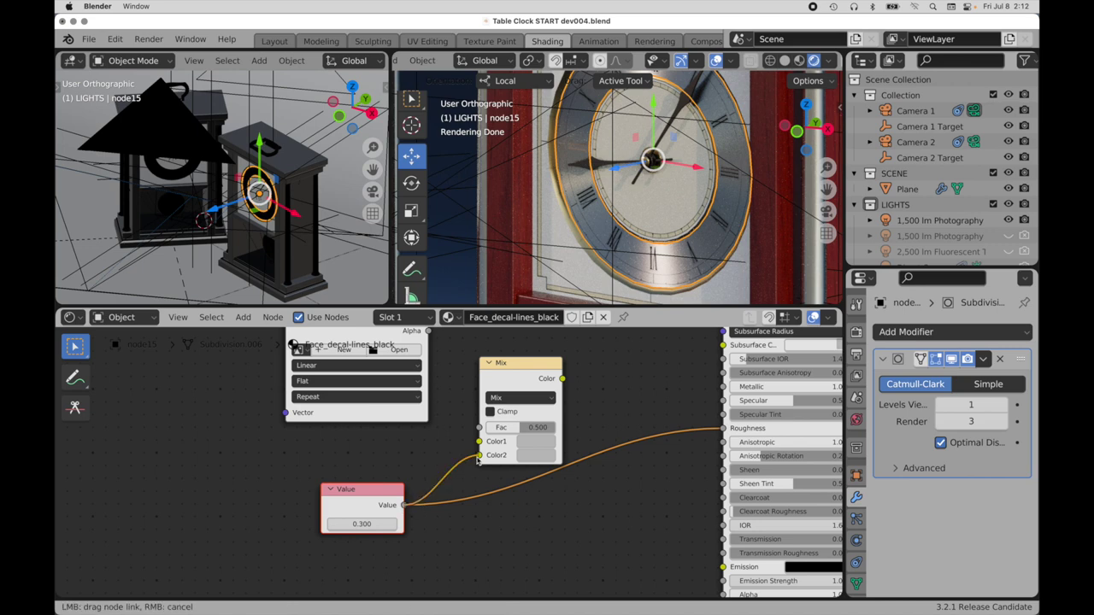
middle_drag(479, 455, 459, 494)
drag(402, 358, 457, 480)
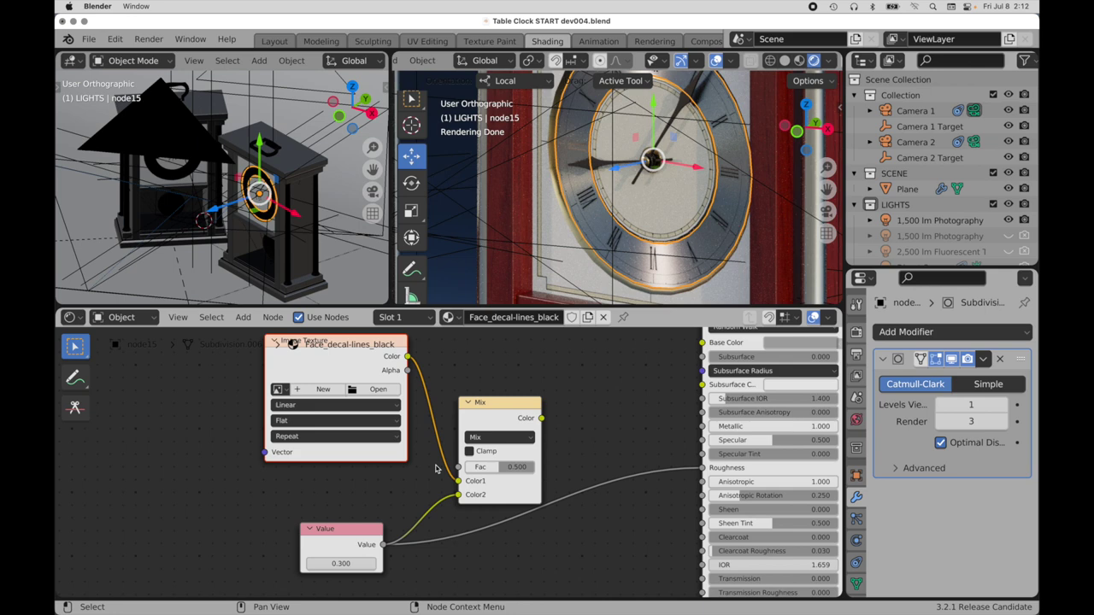
Load 'Radial grain for Clock.png' from the textures folder into the Image Texture node.
click(373, 389)
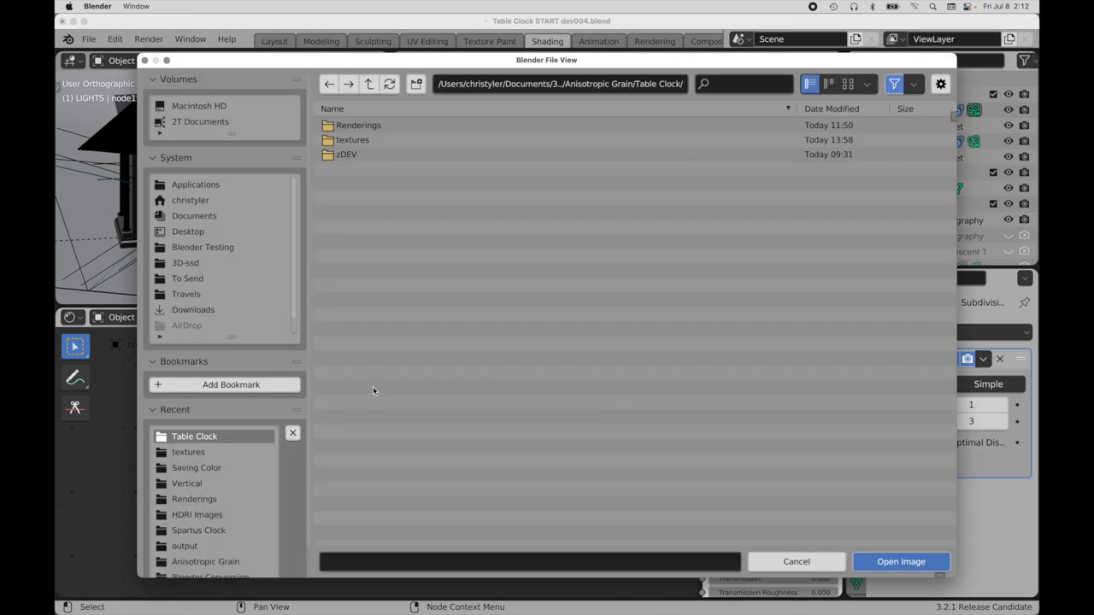
click(383, 143)
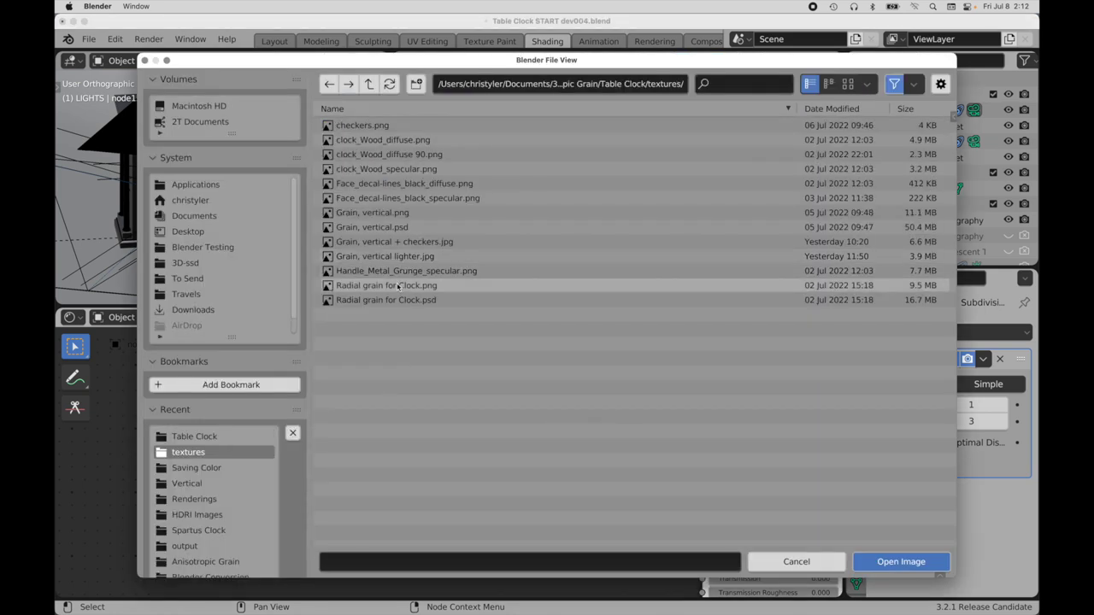
click(389, 287)
click(901, 561)
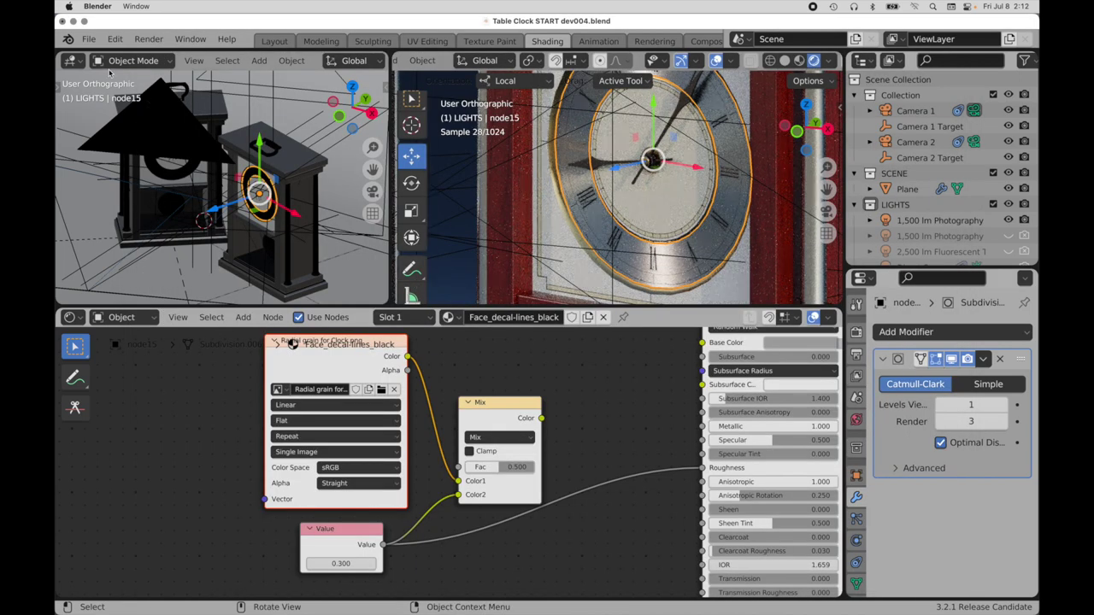
Show the radial grain image in the top-left Image Editor and link the Mix output to Roughness.
click(71, 59)
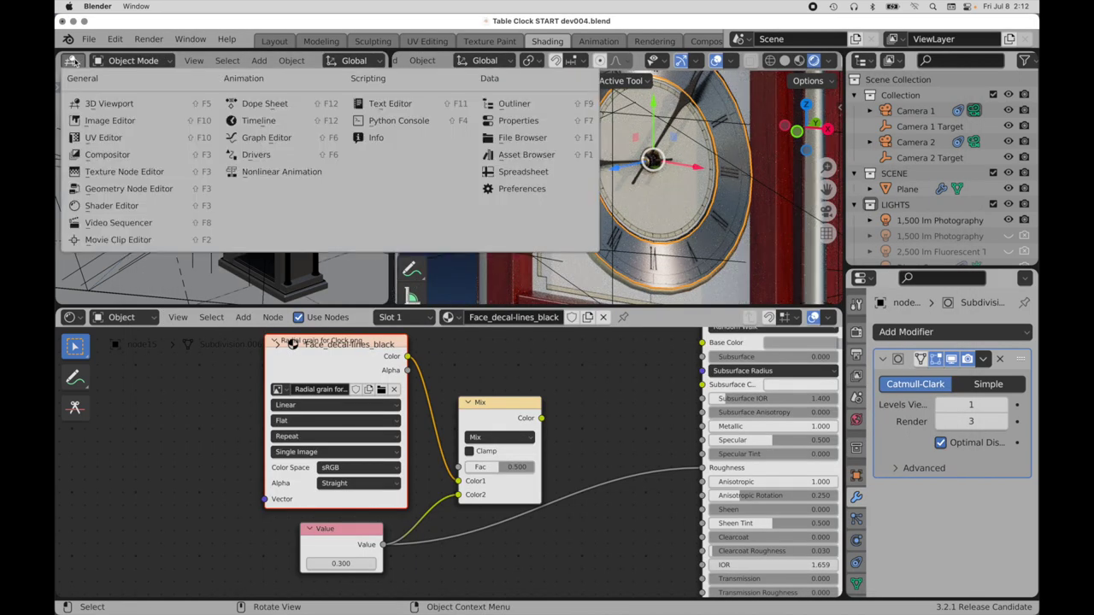
click(110, 123)
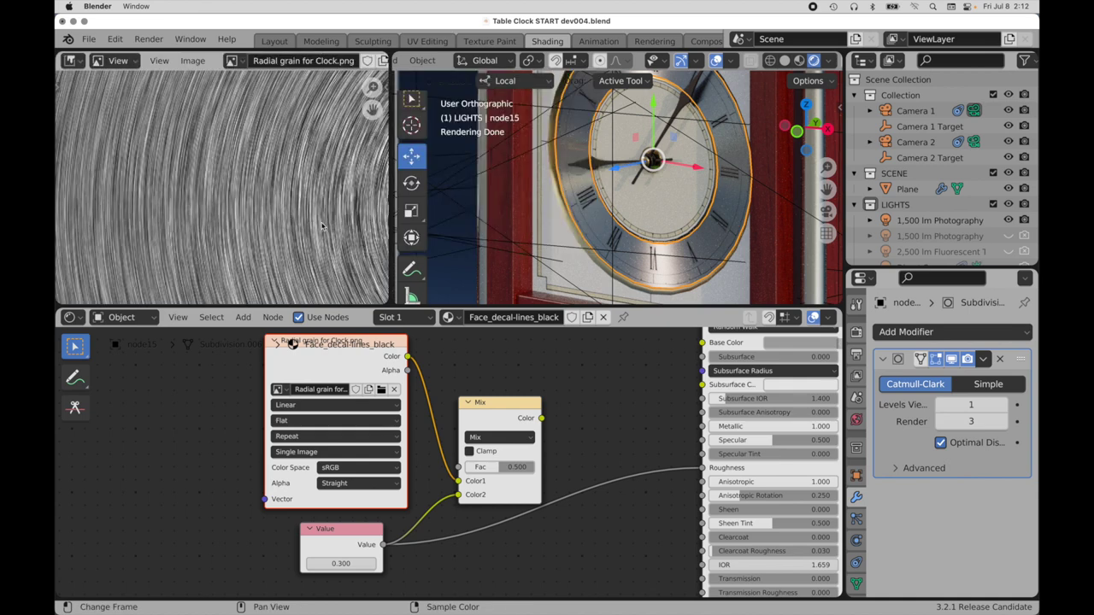
drag(541, 418, 701, 469)
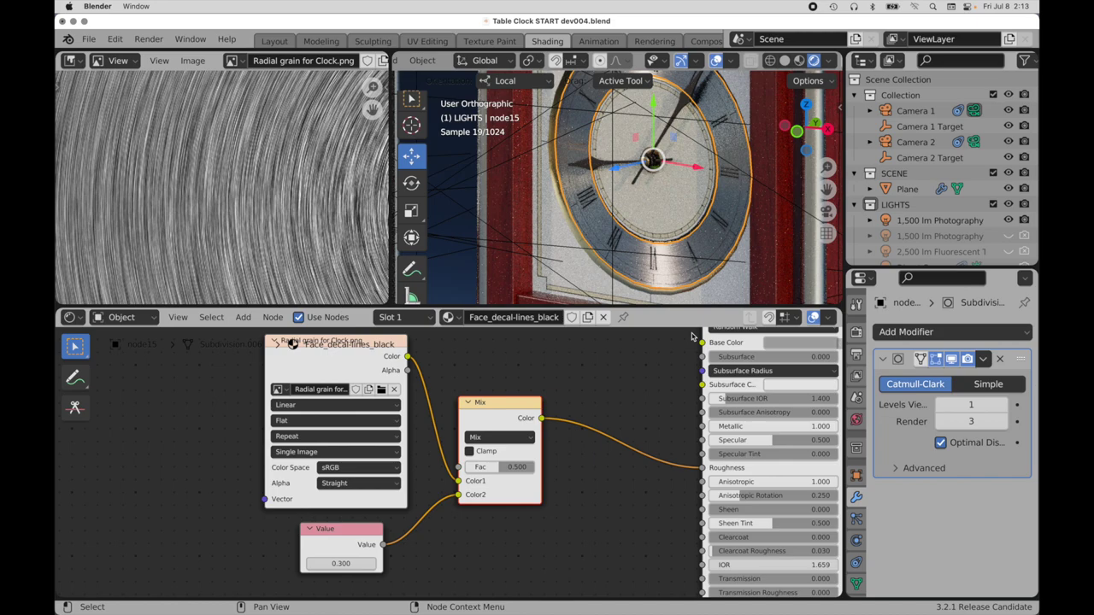
scroll(683, 283, up, 5)
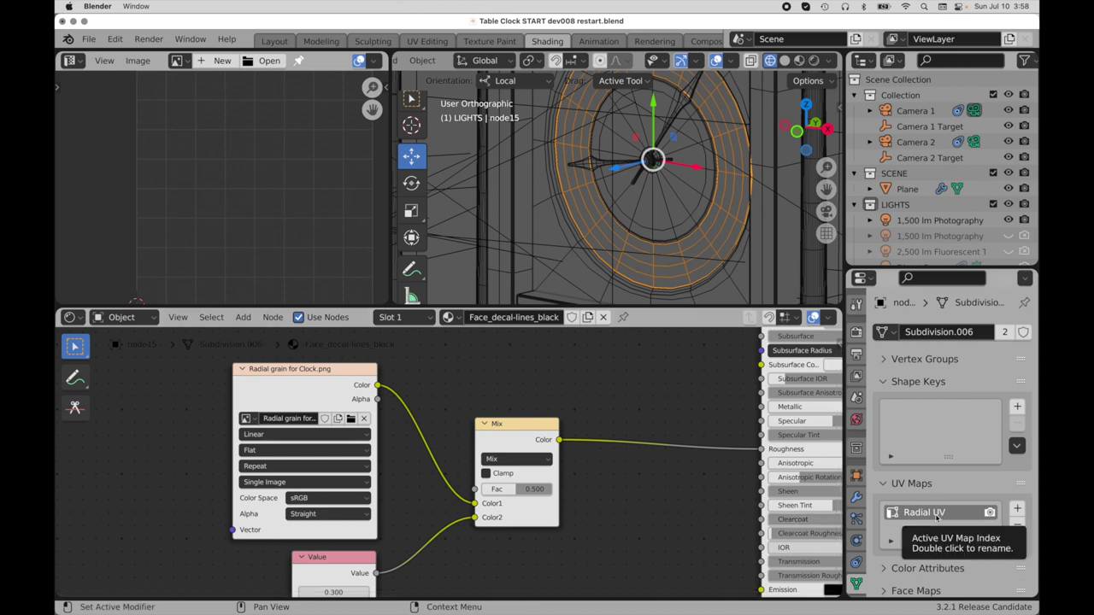
In Edit Mode, add a new UV map to the ring and rename it 'Vertical UVs'.
key(Tab)
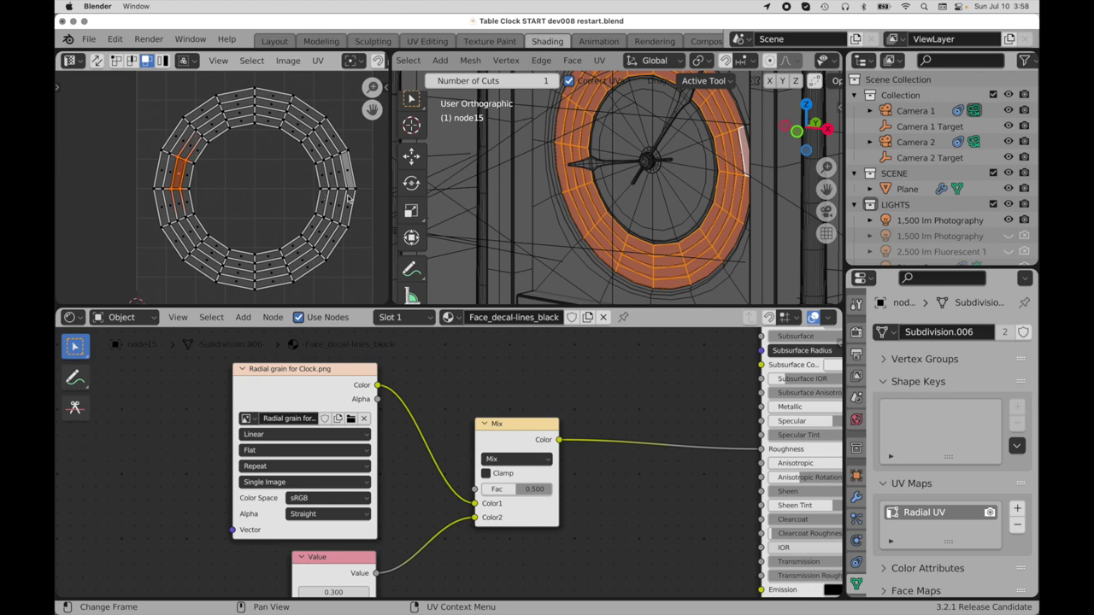
click(1017, 510)
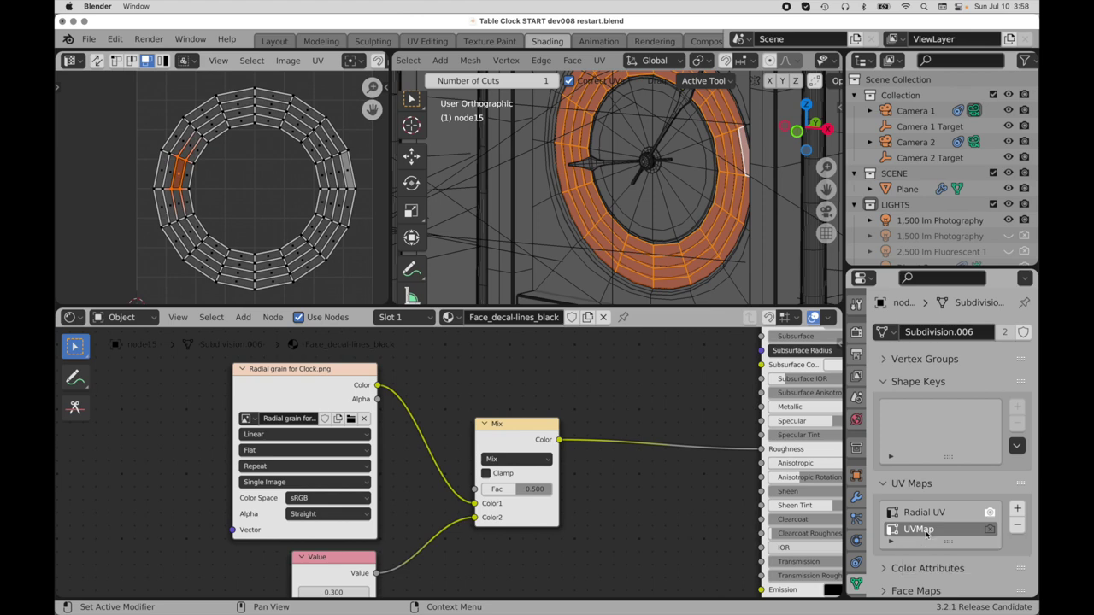
double_click(928, 531)
text(Vertical UVs)
ctrl+middle_drag(207, 183, 304, 113)
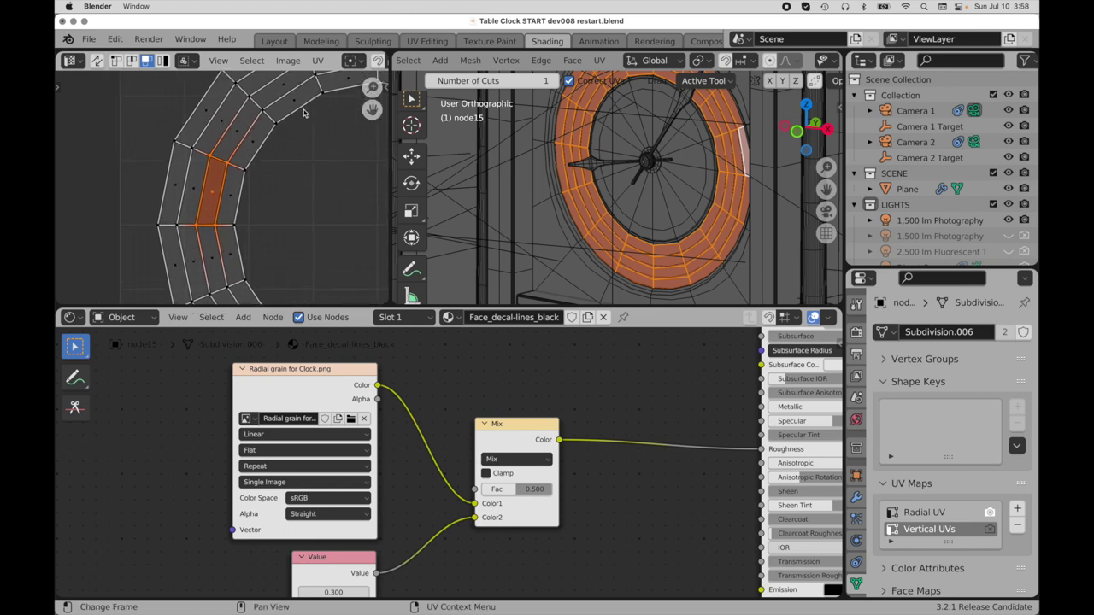
Rotate the selected strip of UV faces with the Rotate tool until it stands vertical.
ctrl+middle_drag(230, 159, 337, 281)
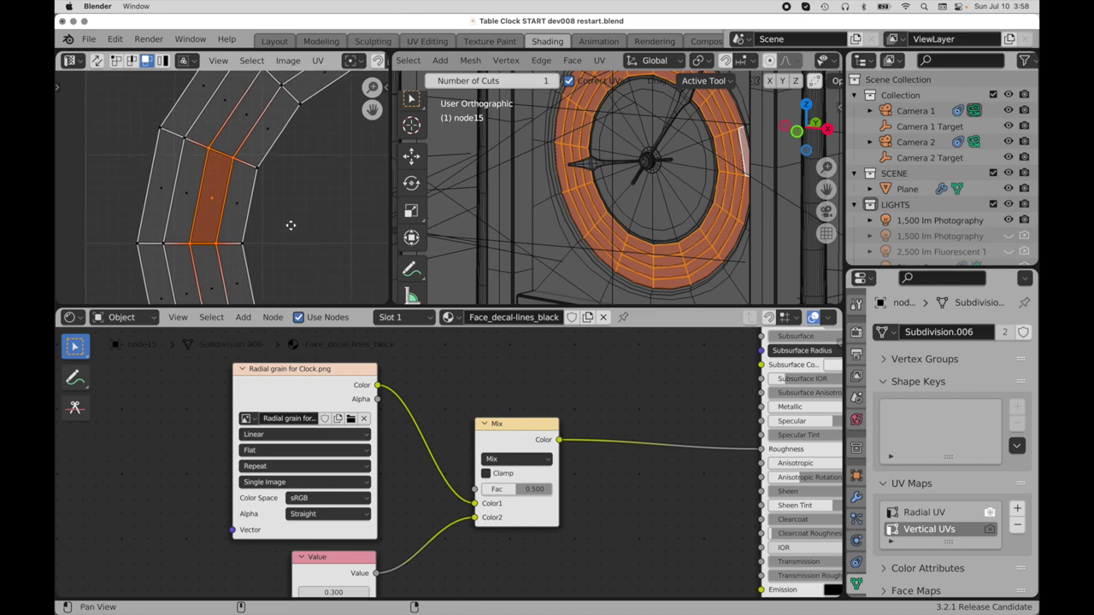
middle_drag(288, 224, 336, 247)
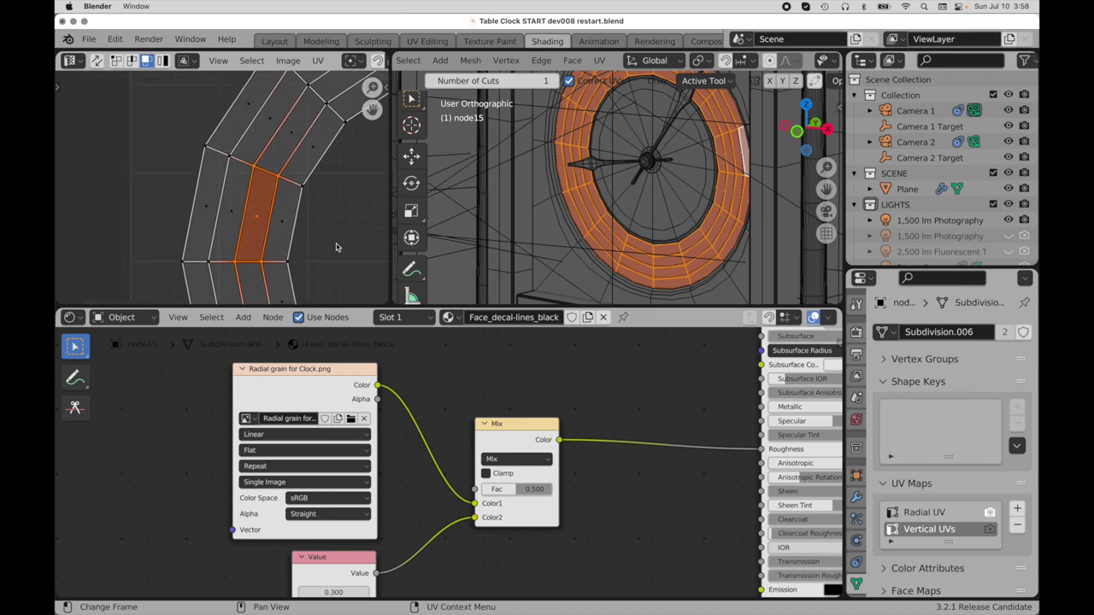
click(58, 89)
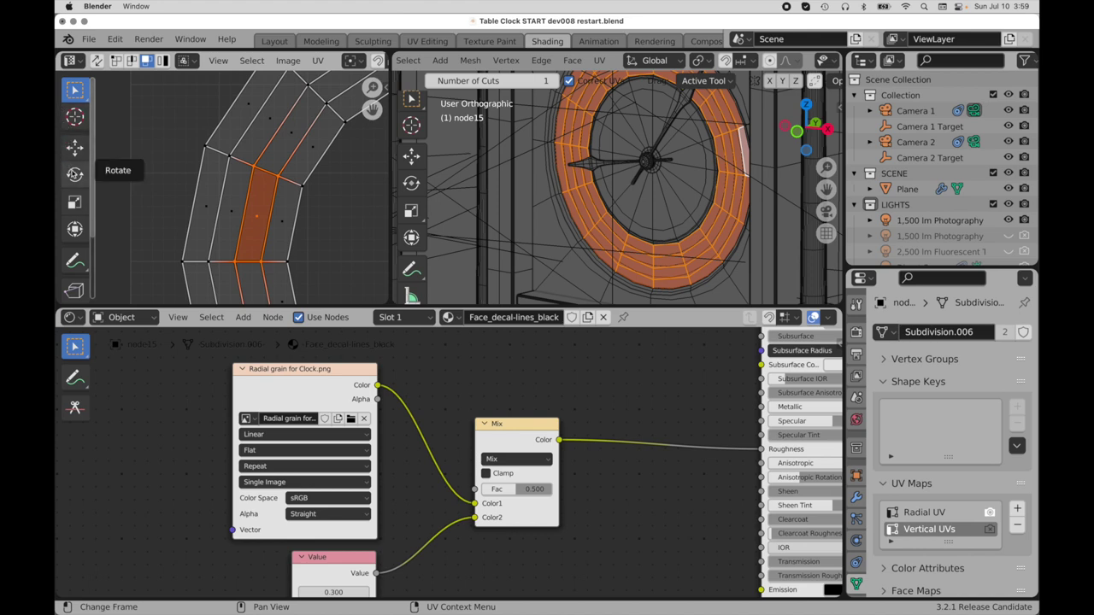
click(75, 174)
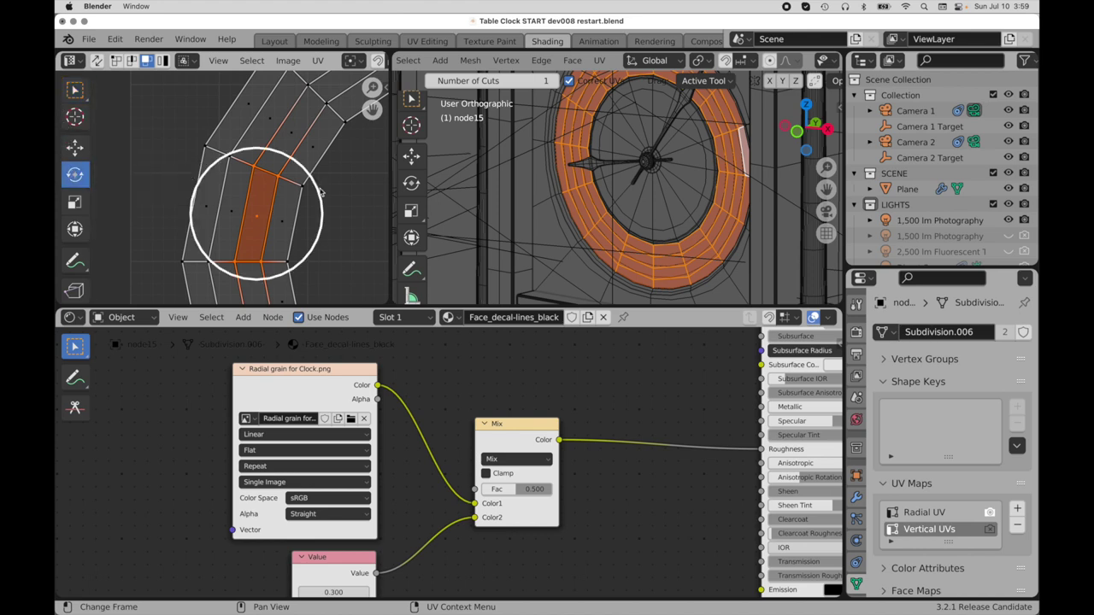
drag(320, 192, 310, 177)
scroll(259, 211, up, 3)
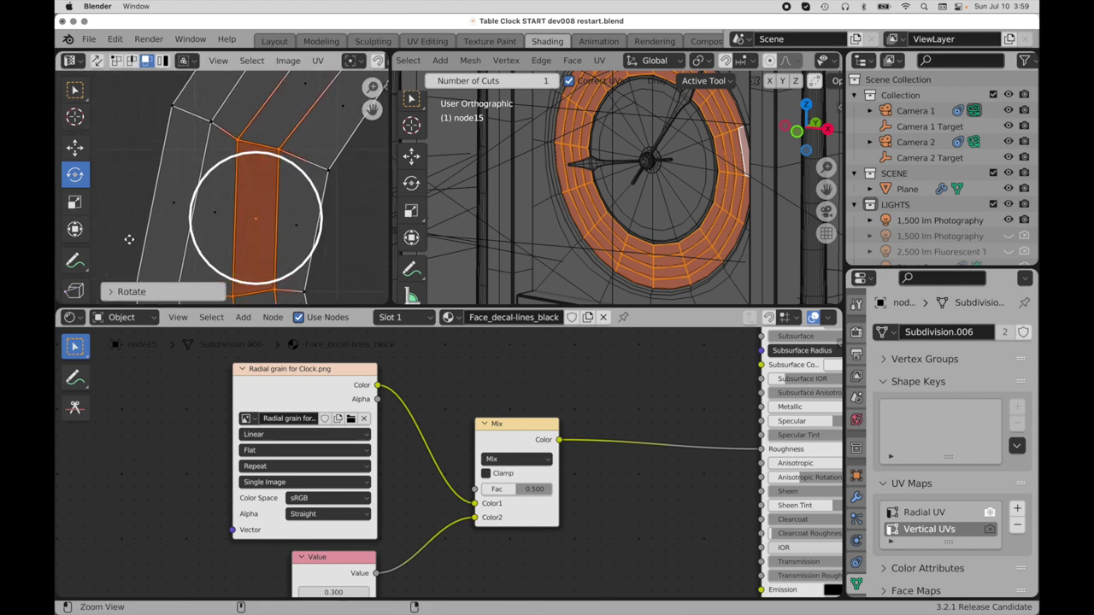
middle_drag(127, 237, 188, 196)
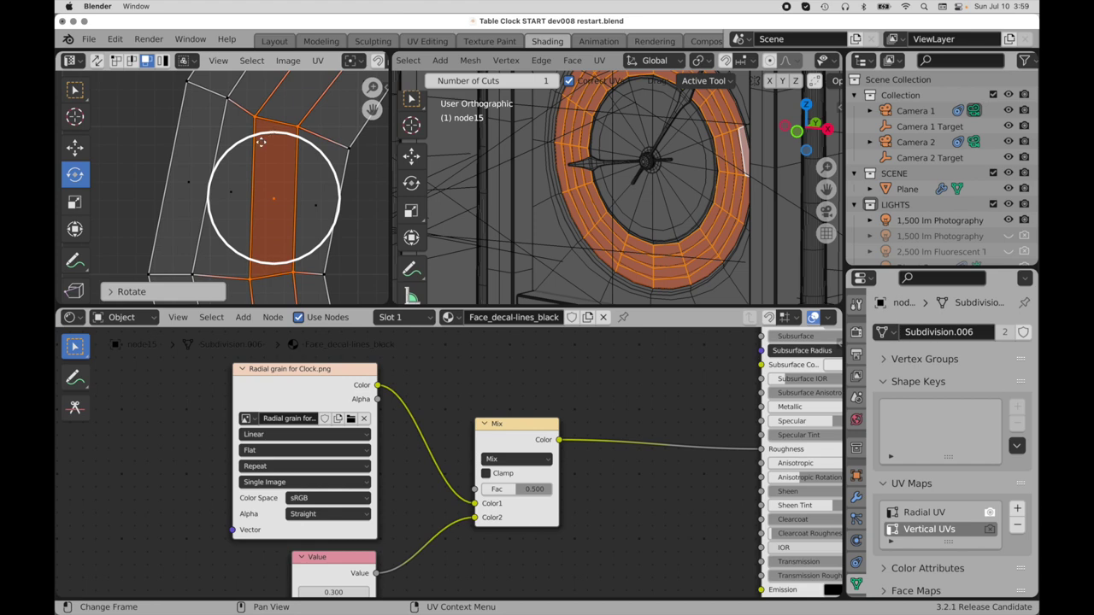
Align Auto the UV face's top, side and bottom edges in edge mode, then reselect the face.
click(132, 61)
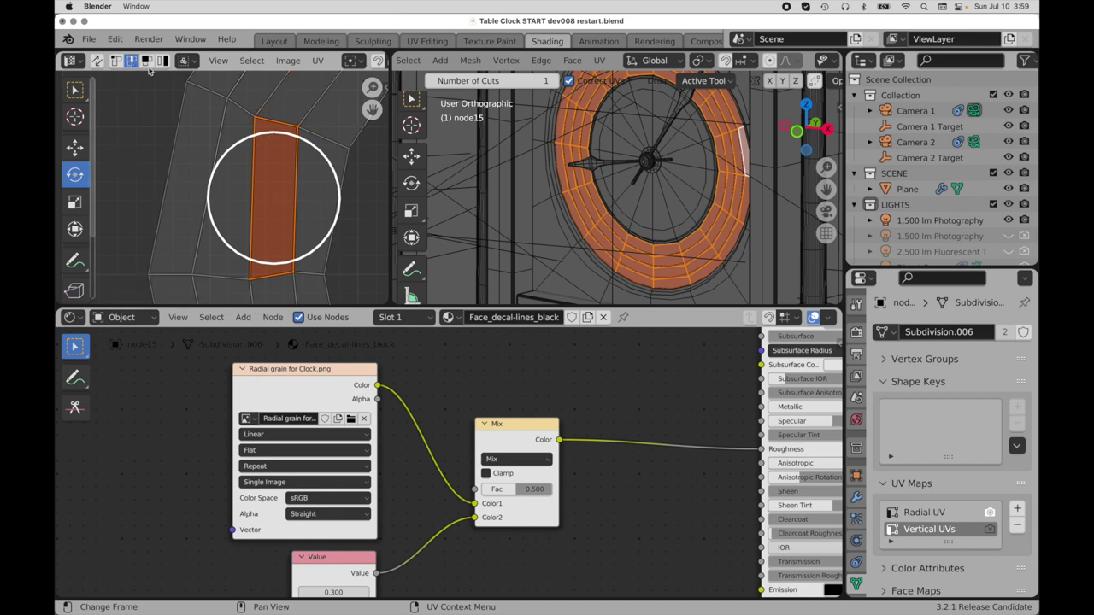
click(278, 122)
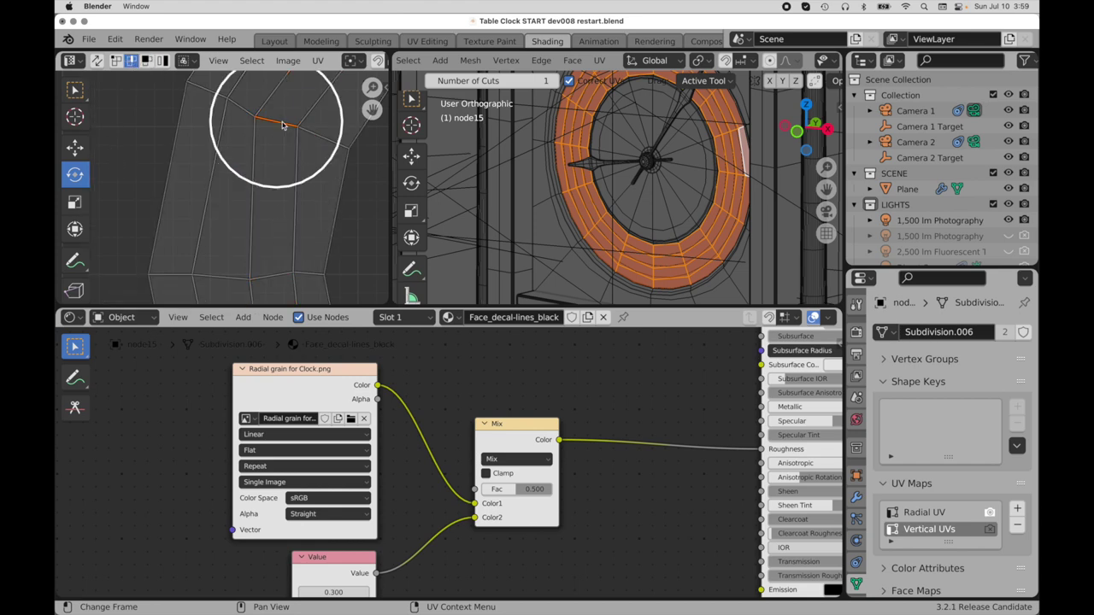
right_click(239, 153)
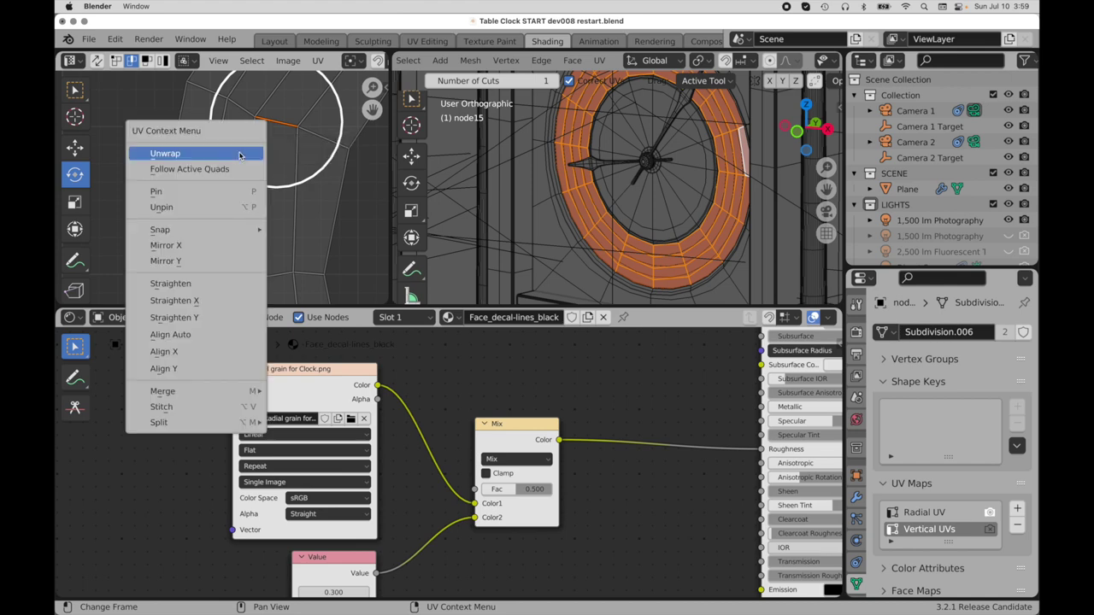
click(227, 334)
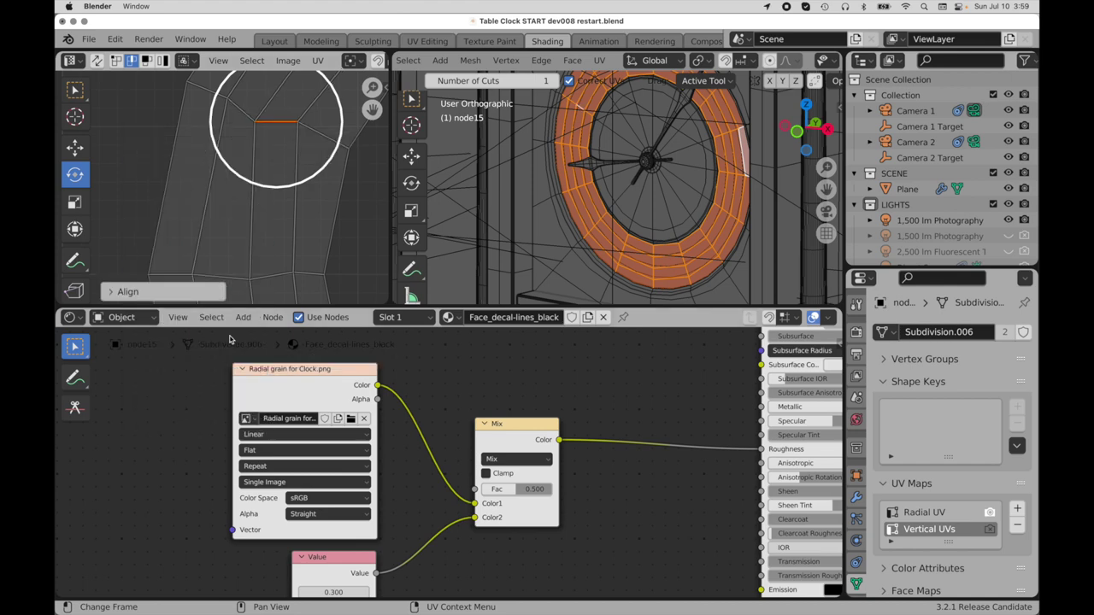
click(296, 220)
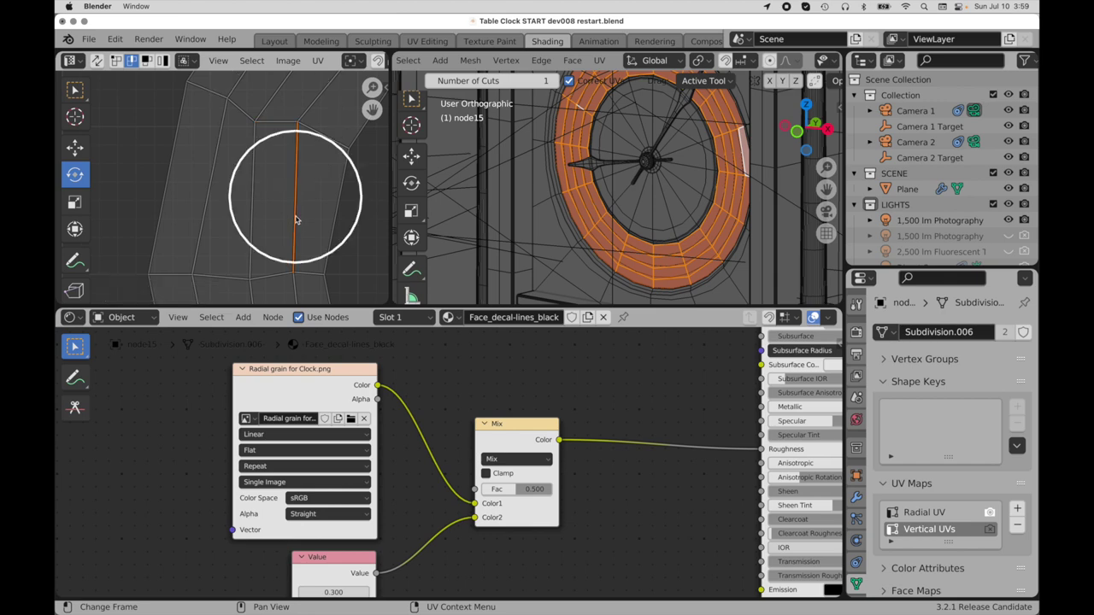
key(shift+r)
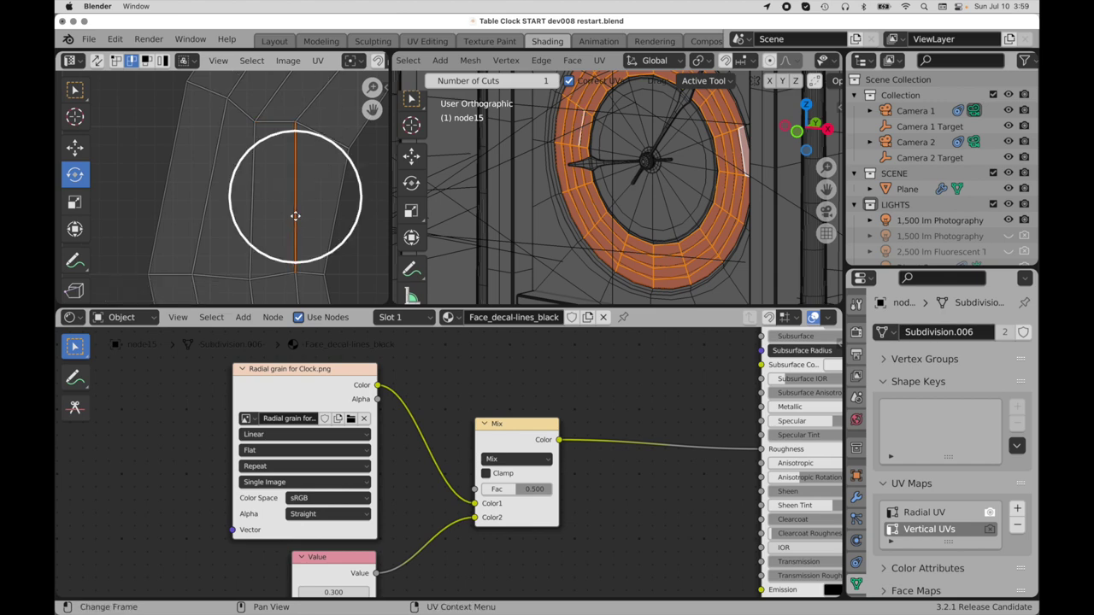
click(275, 274)
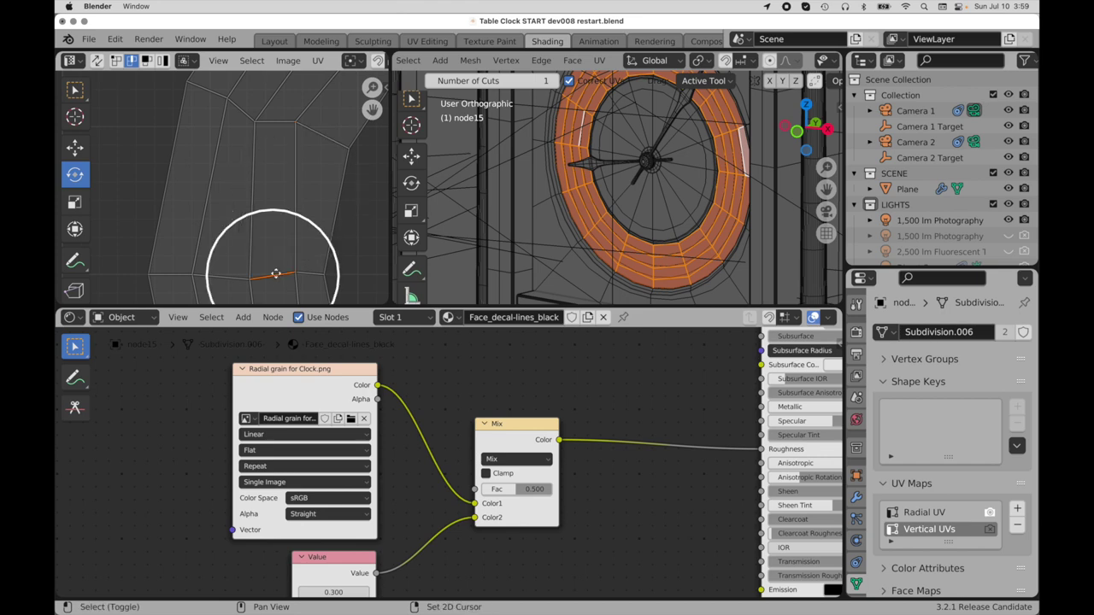
click(253, 175)
key(shift+r)
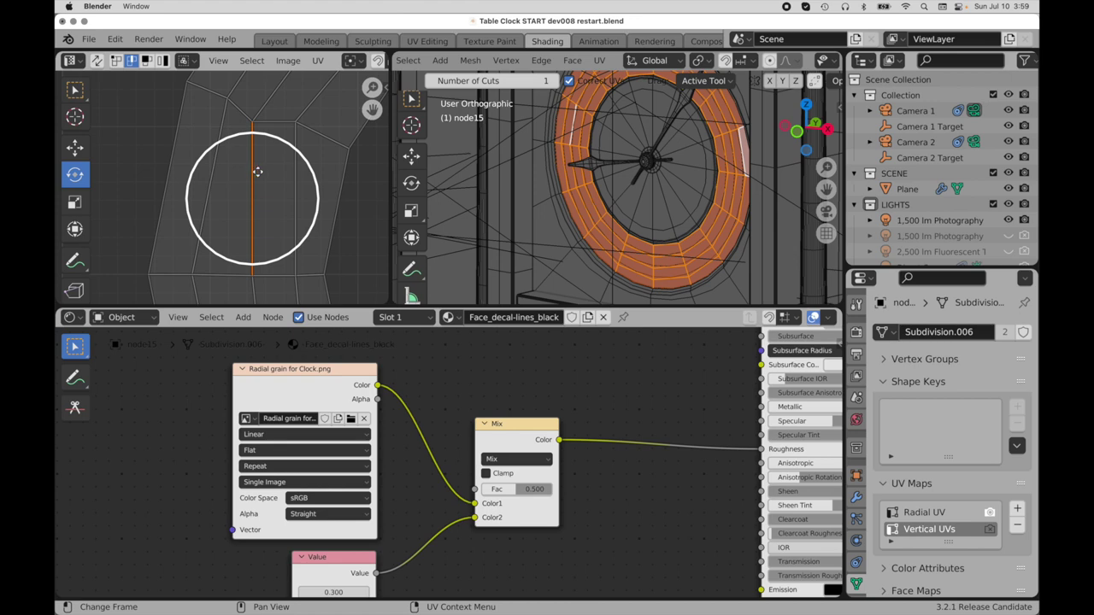
click(147, 61)
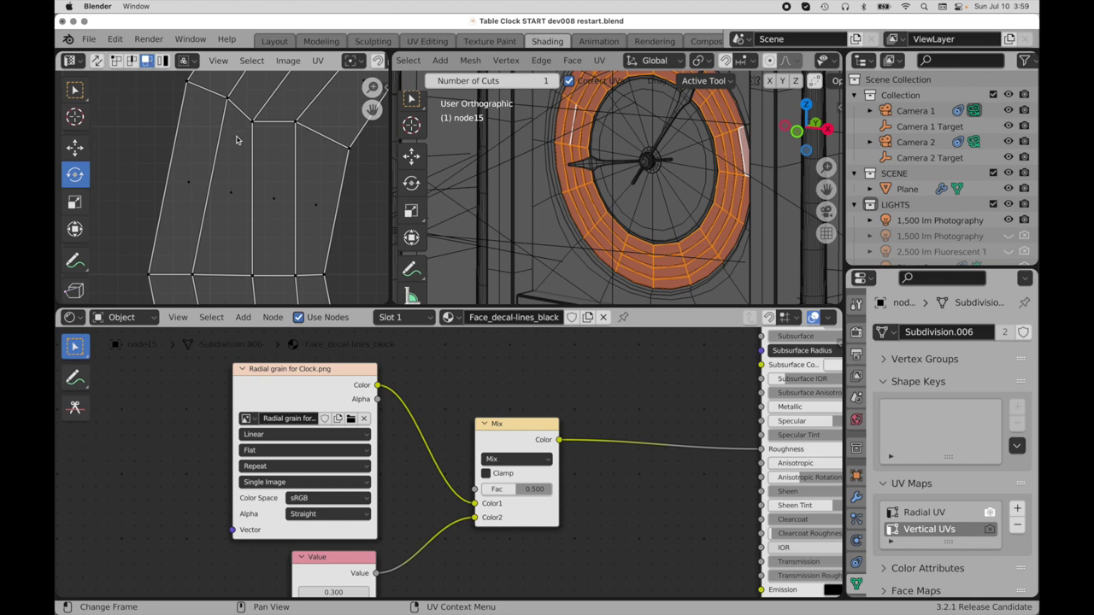
click(274, 203)
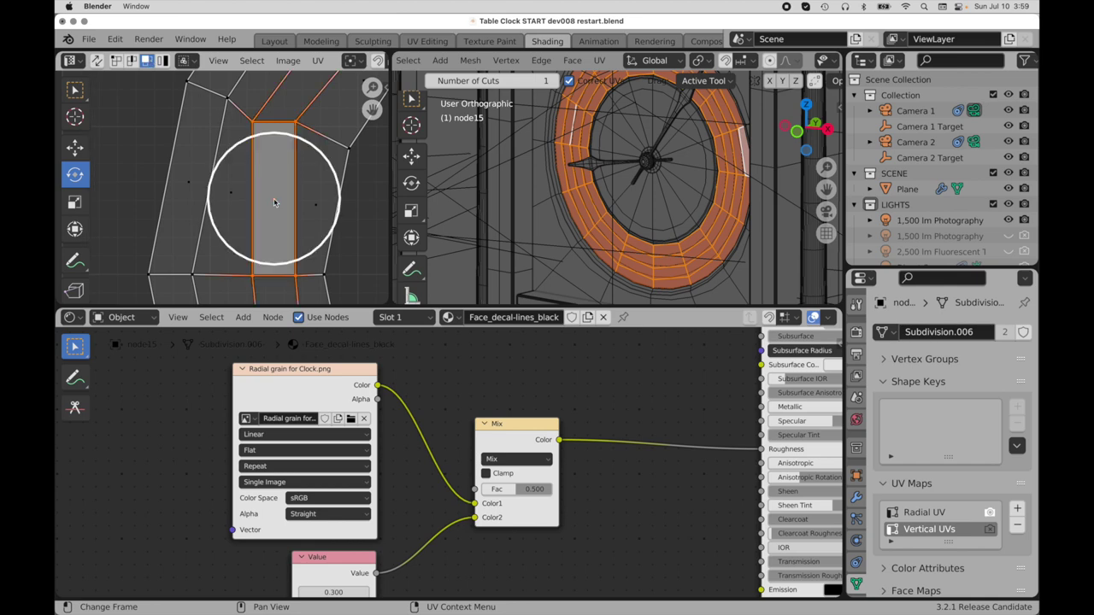
Unfold the clock-face UV ring into vertical strips with Follow Active Quads from the rectangular face.
ctrl+middle_drag(324, 121, 187, 60)
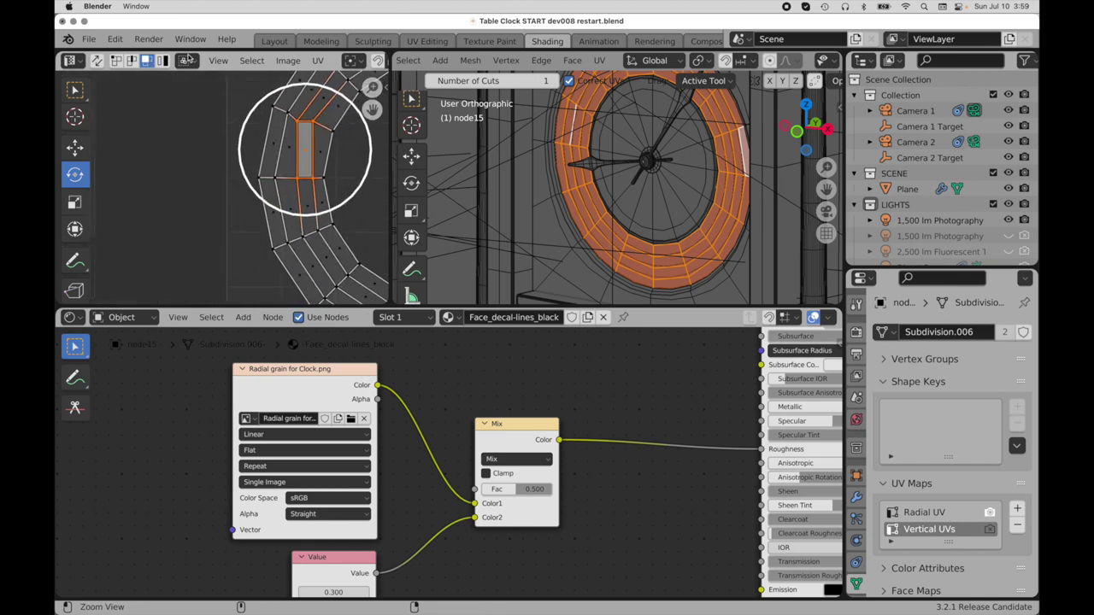
ctrl+middle_drag(314, 122, 212, 258)
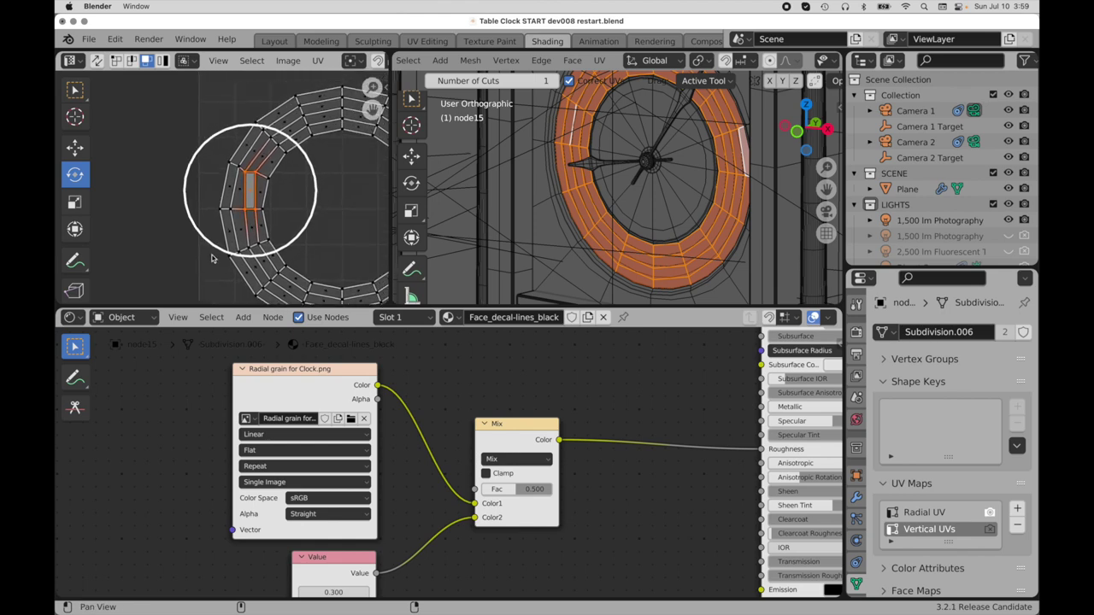
right_click(268, 195)
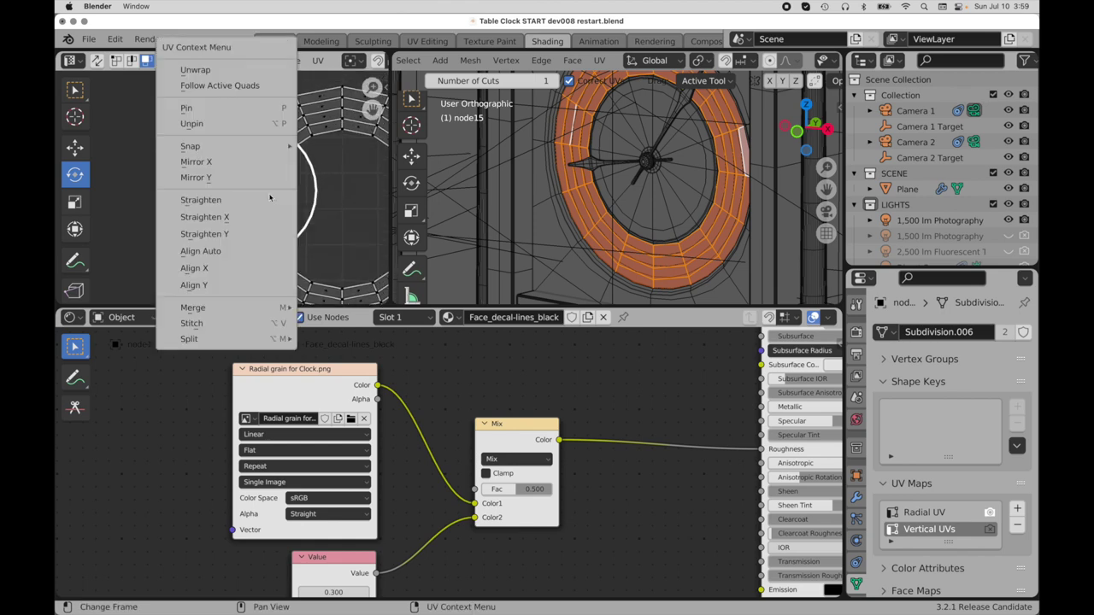
click(242, 85)
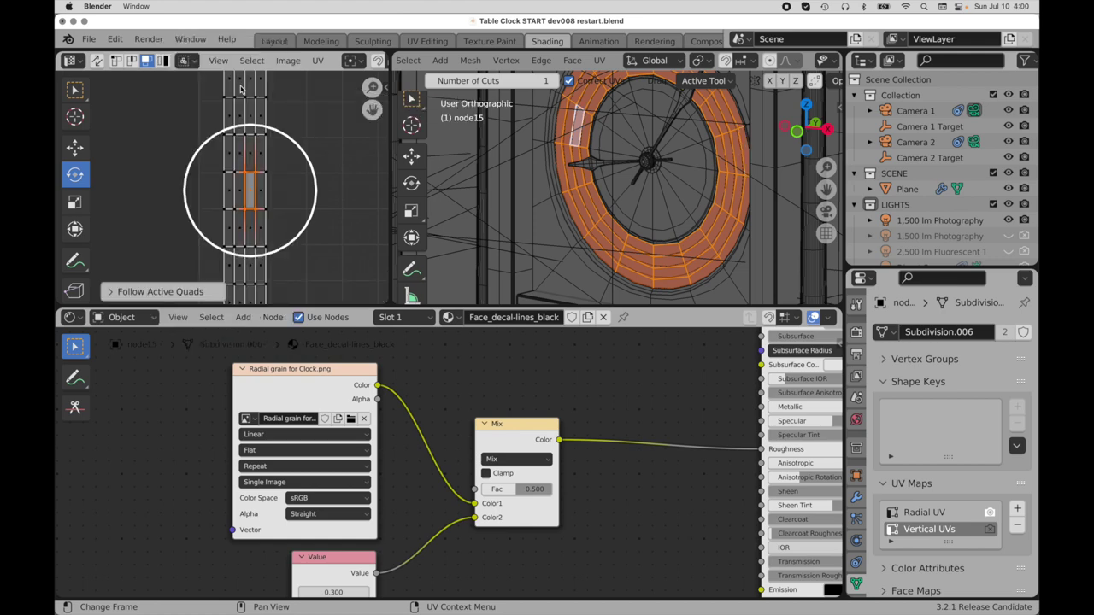
scroll(300, 152, up, 2)
scroll(290, 143, up, 3)
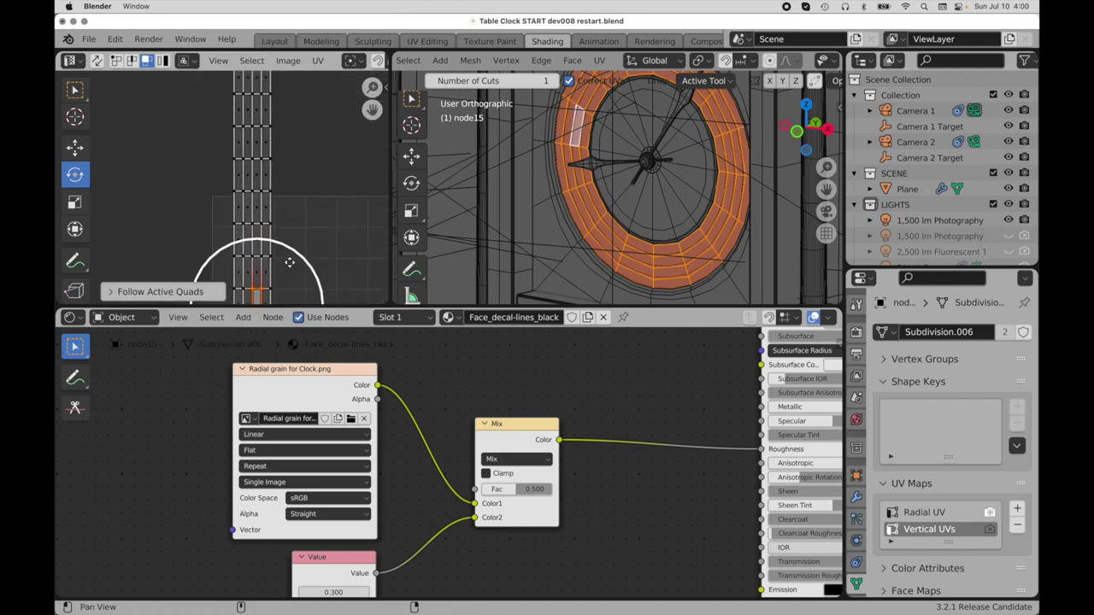
scroll(290, 162, down, 4)
scroll(296, 191, down, 2)
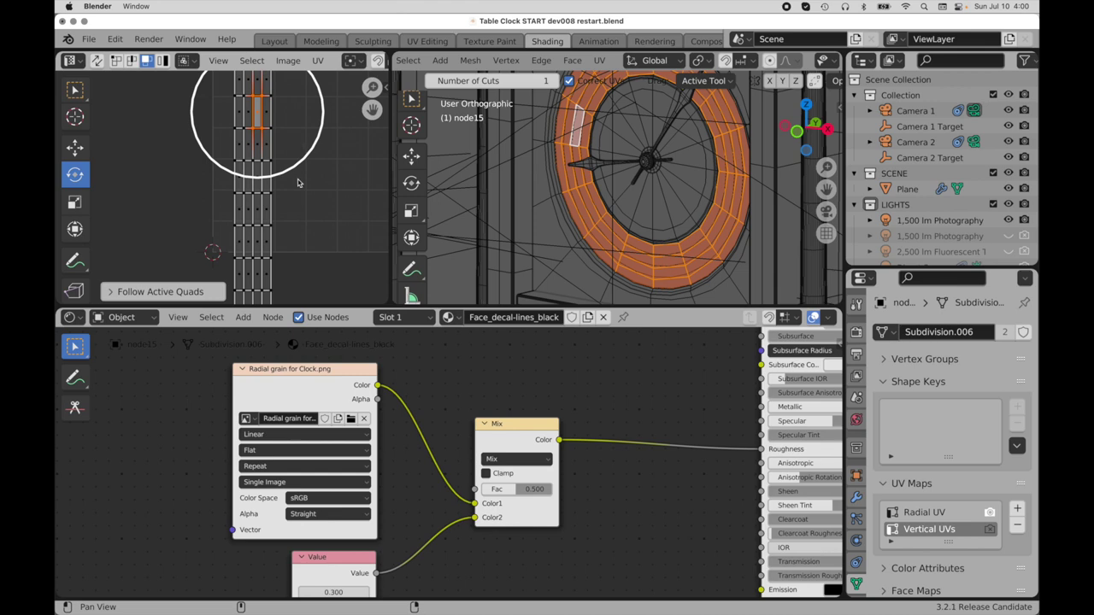
middle_drag(295, 179, 322, 217)
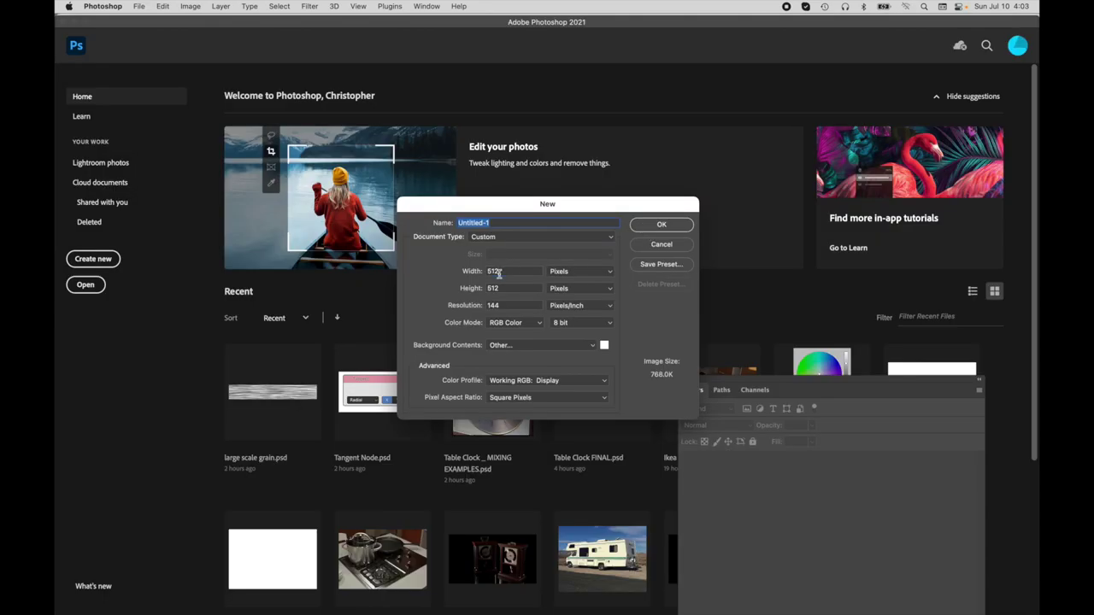
Create a new 4096 × 4096 px document.
double_click(499, 273)
text(4096)
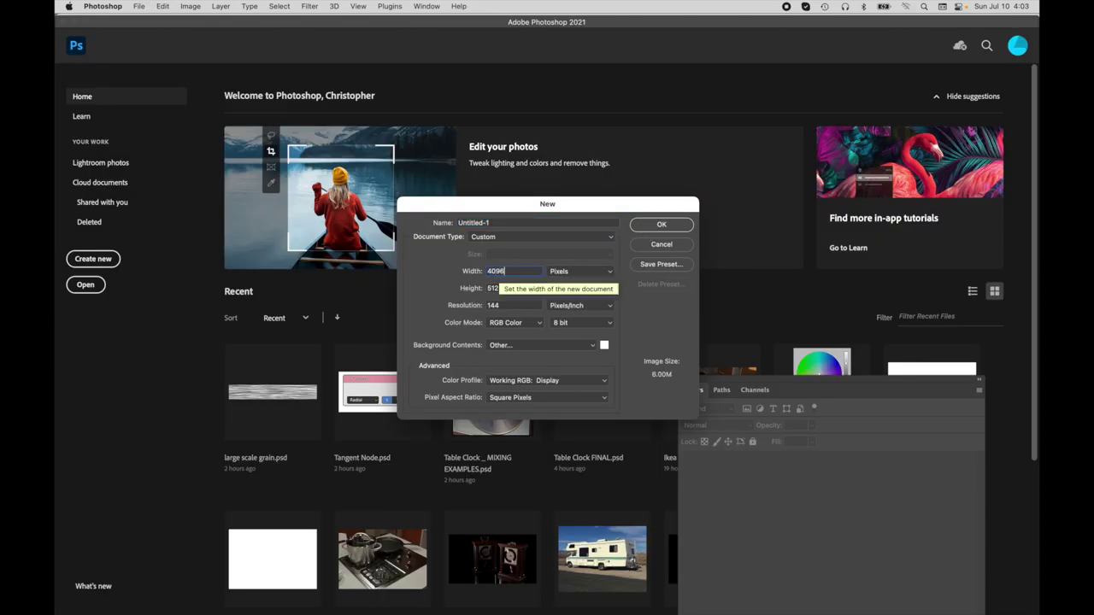
key(Tab)
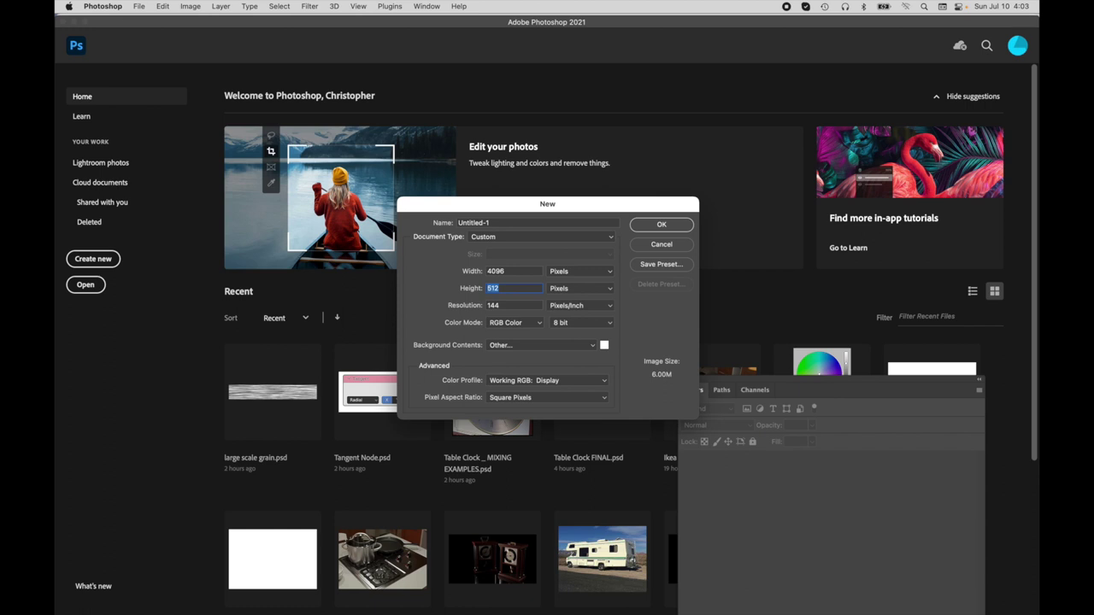
text(4096)
click(659, 224)
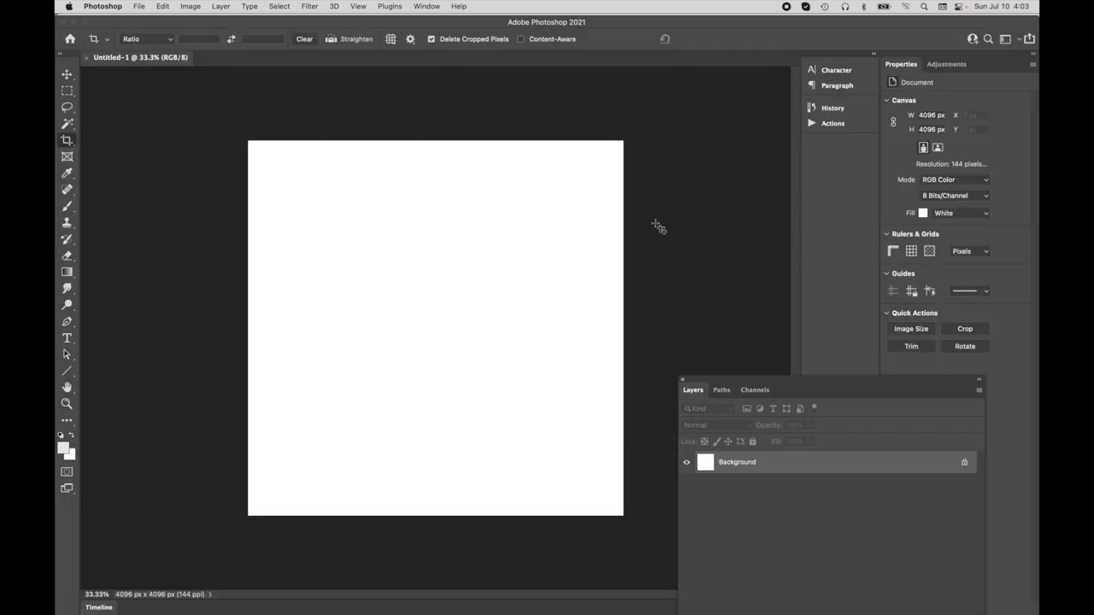
Add Gaussian monochromatic noise at amount 50 to the canvas.
click(416, 248)
click(416, 249)
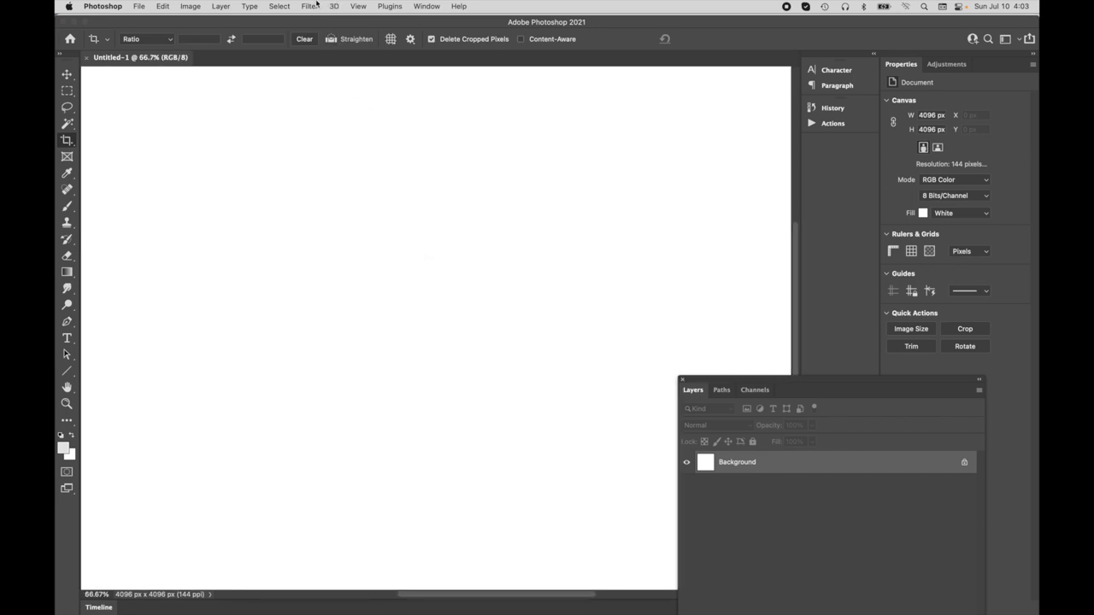
click(315, 5)
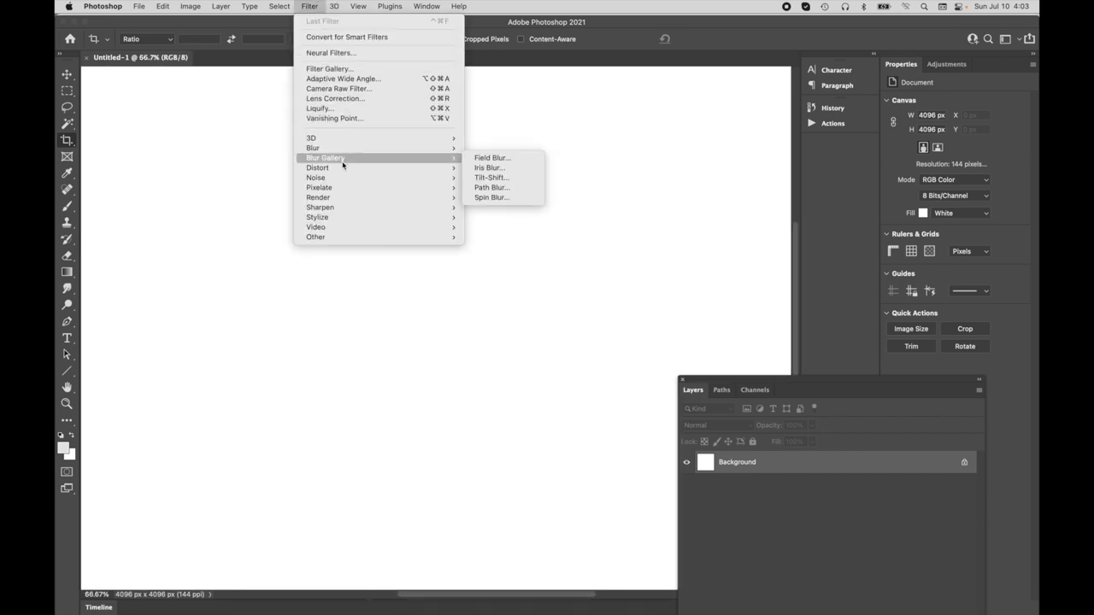
mouse_move(345, 180)
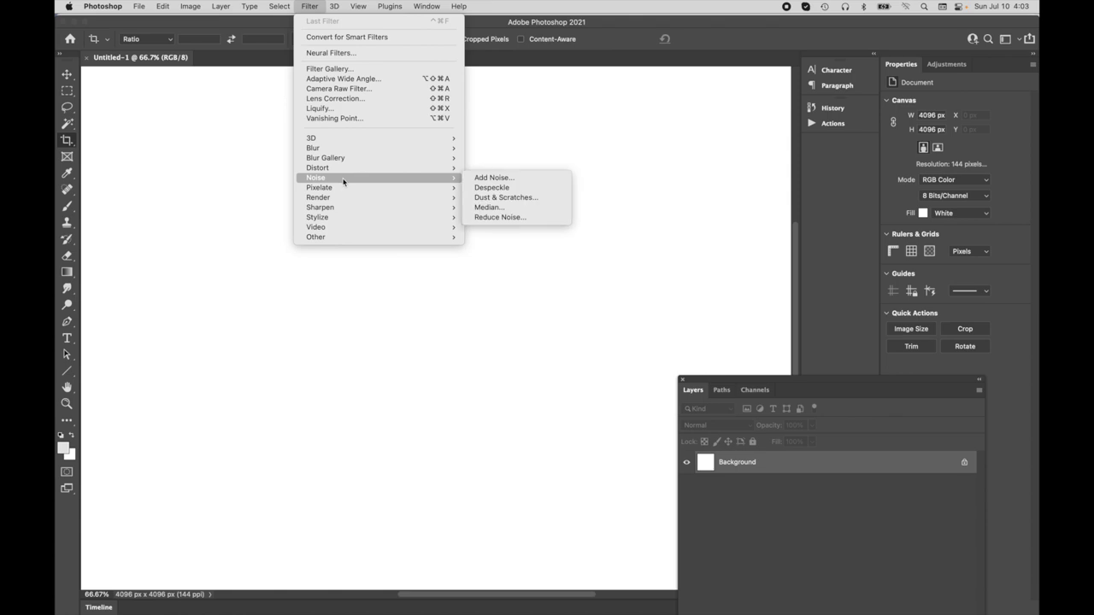
click(509, 180)
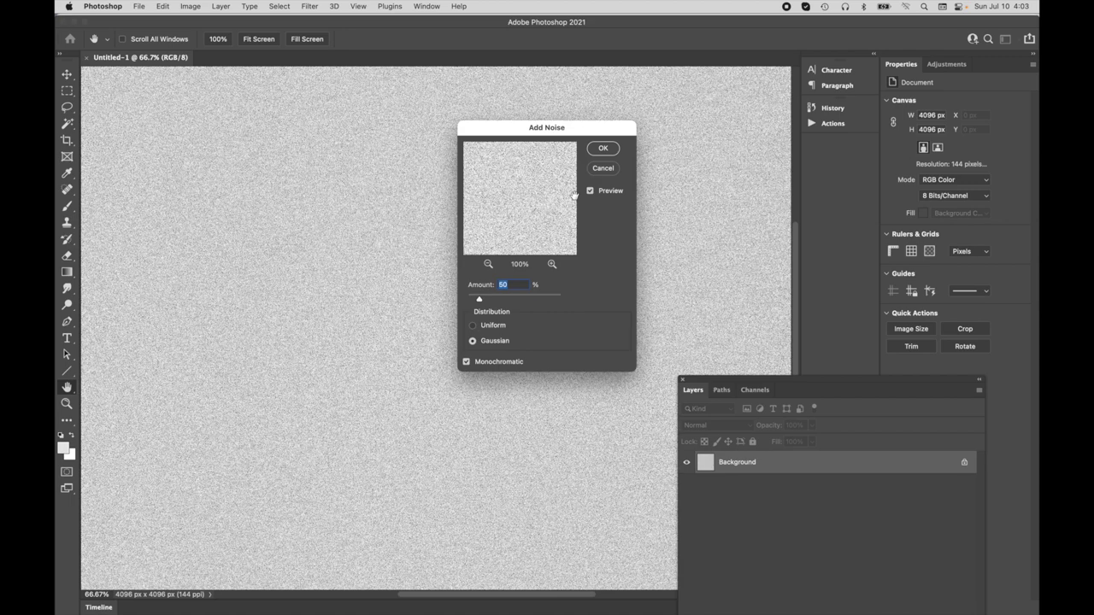
click(603, 149)
key(c)
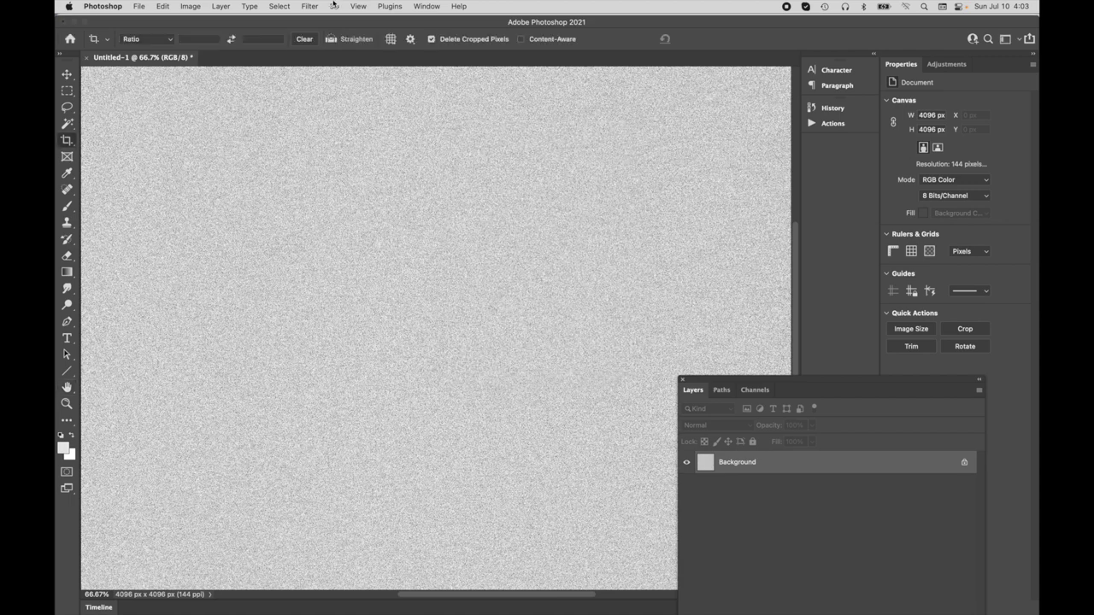
Apply a -90°, 45-pixel Motion Blur to the noise, then apply Auto Contrast.
click(310, 5)
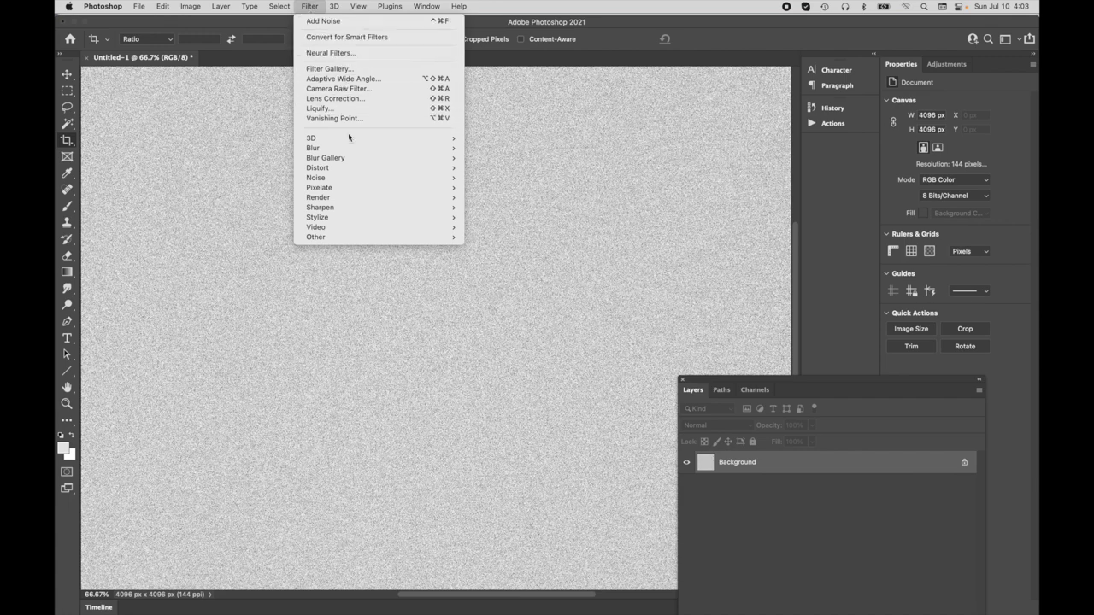
mouse_move(351, 153)
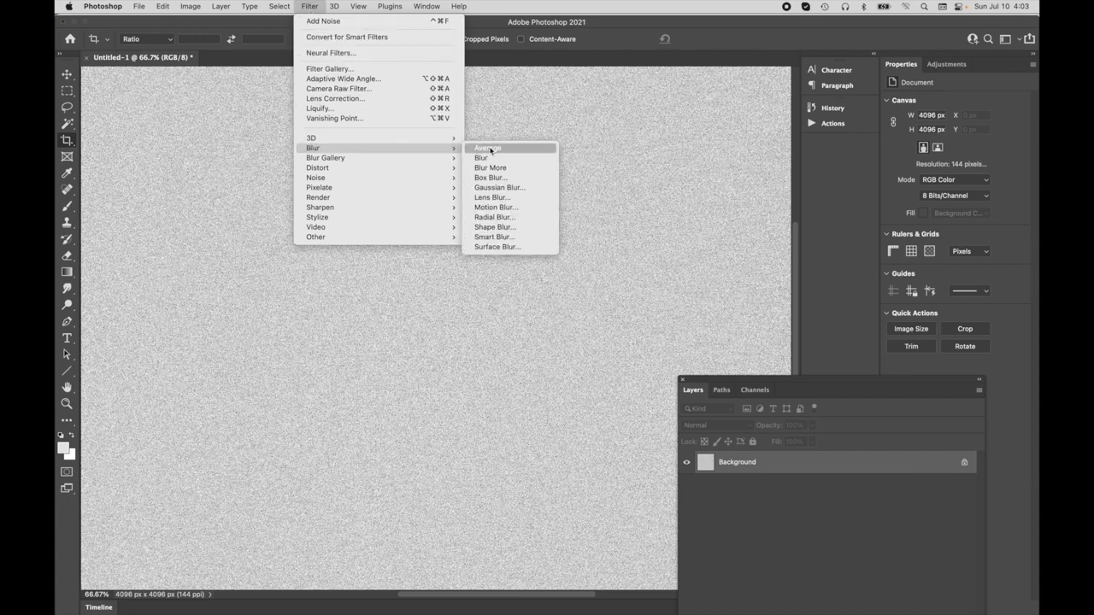
click(492, 208)
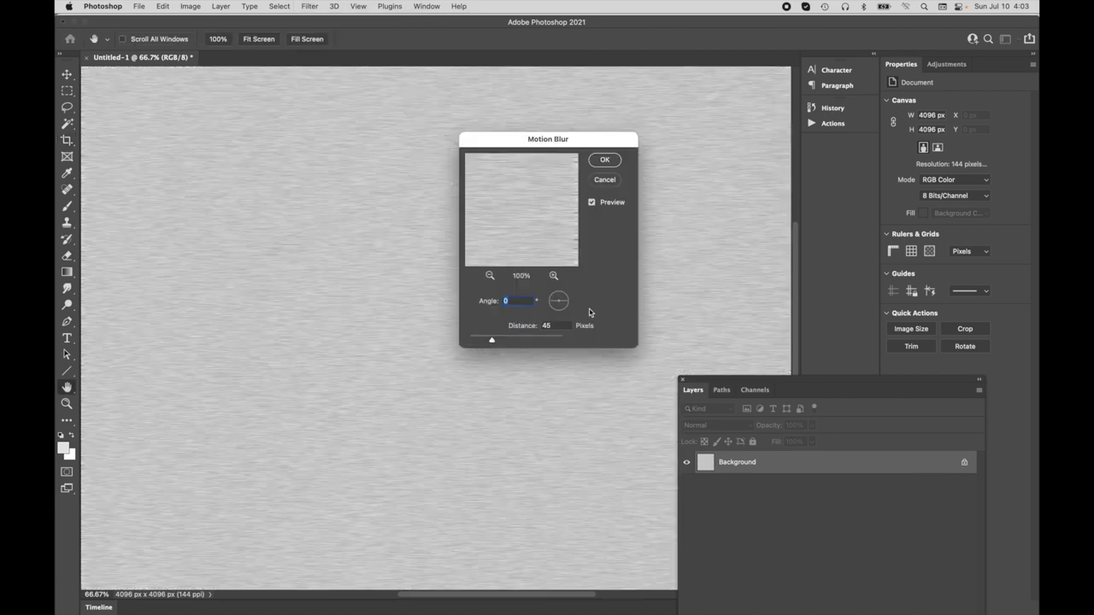
drag(565, 304, 560, 317)
text(-90)
key(Tab)
click(604, 160)
key(c)
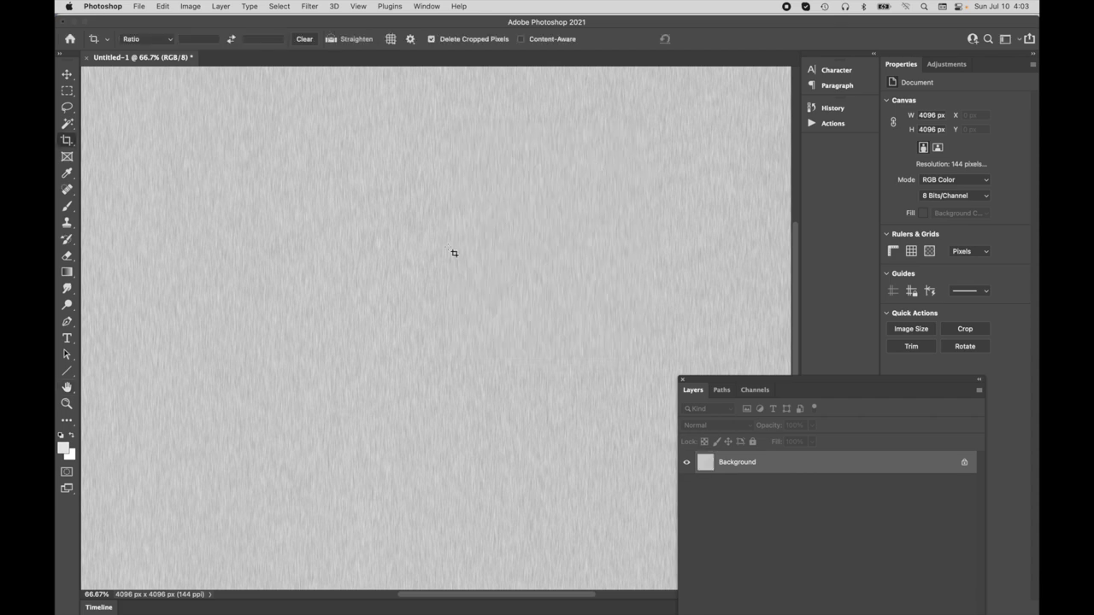
key(super)
key(super+shift+l)
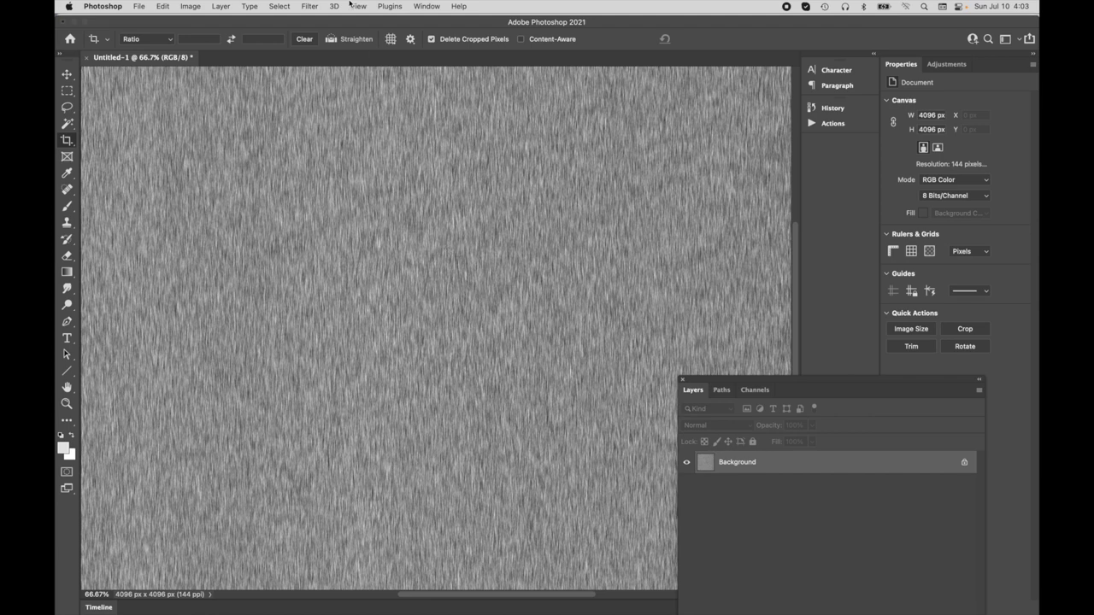
Offset the grain texture by +2048, +2048 with Wrap Around.
click(313, 5)
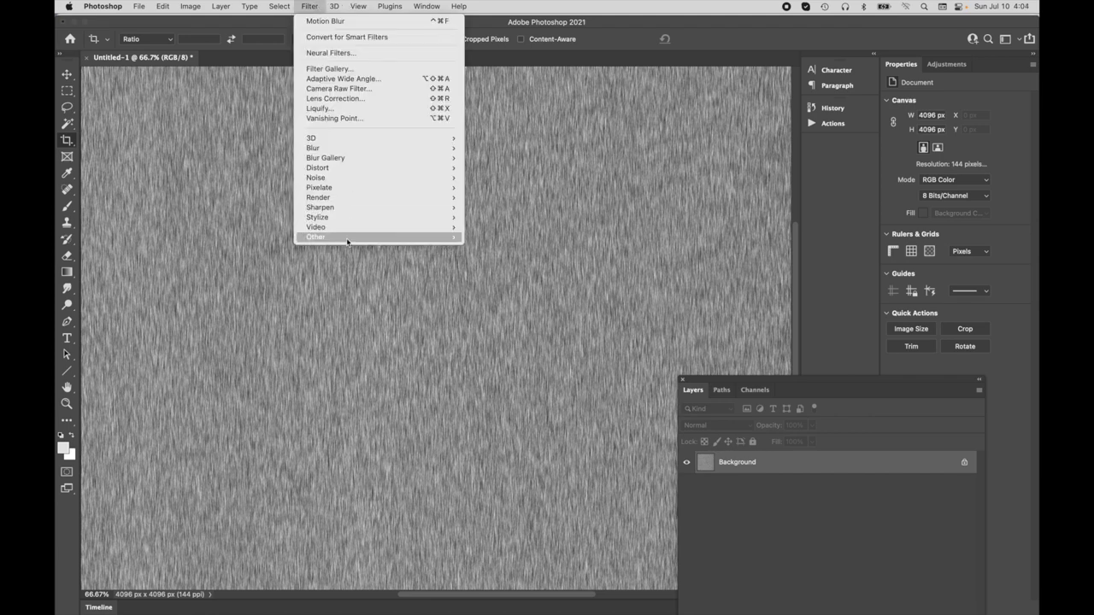
mouse_move(347, 240)
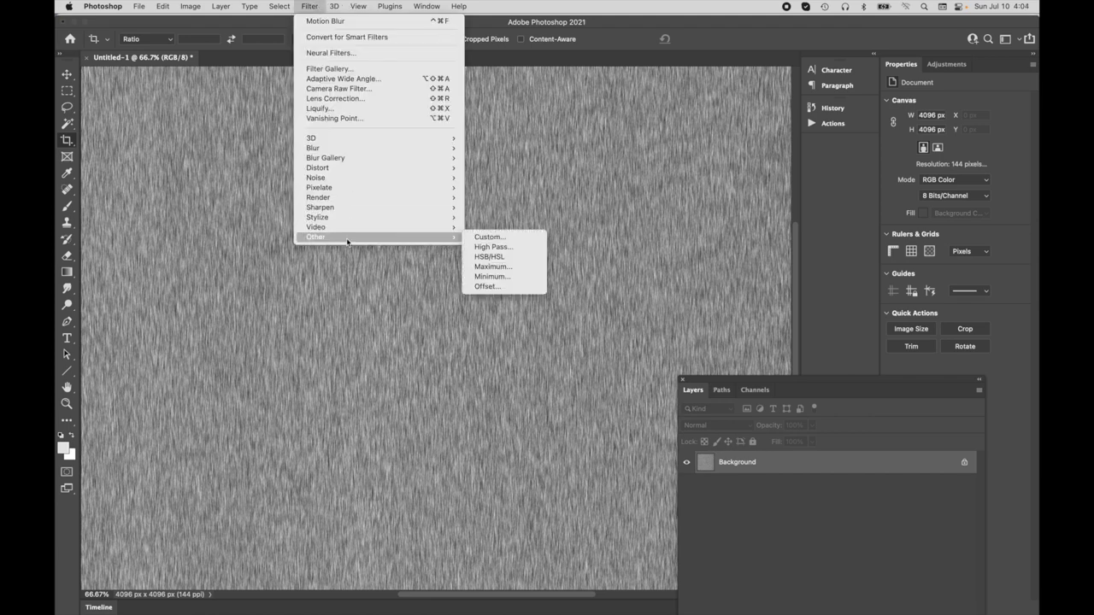
click(484, 288)
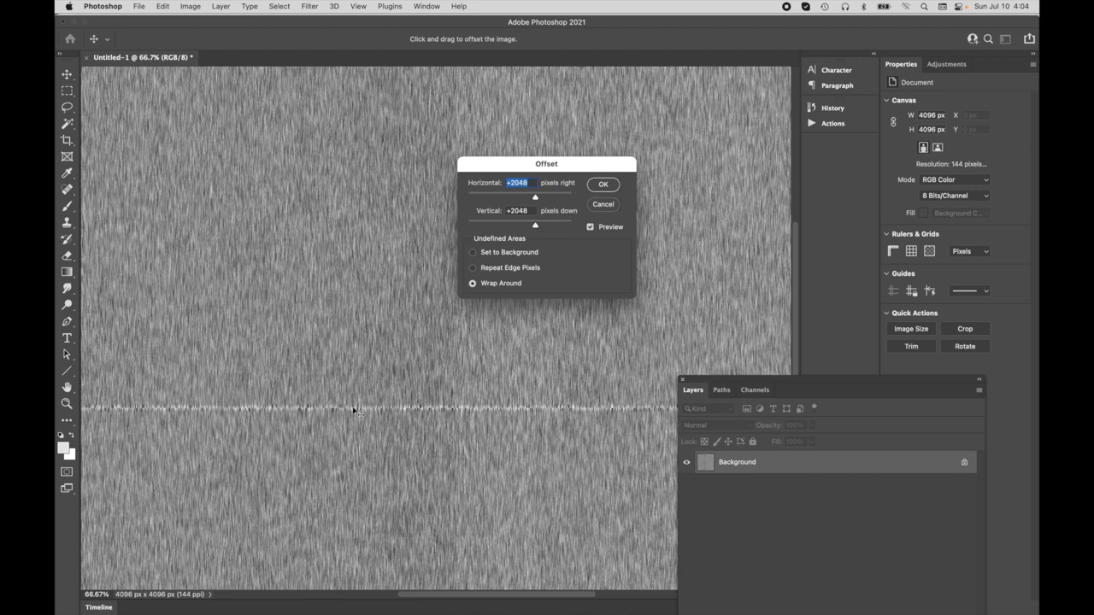
click(602, 187)
key(c)
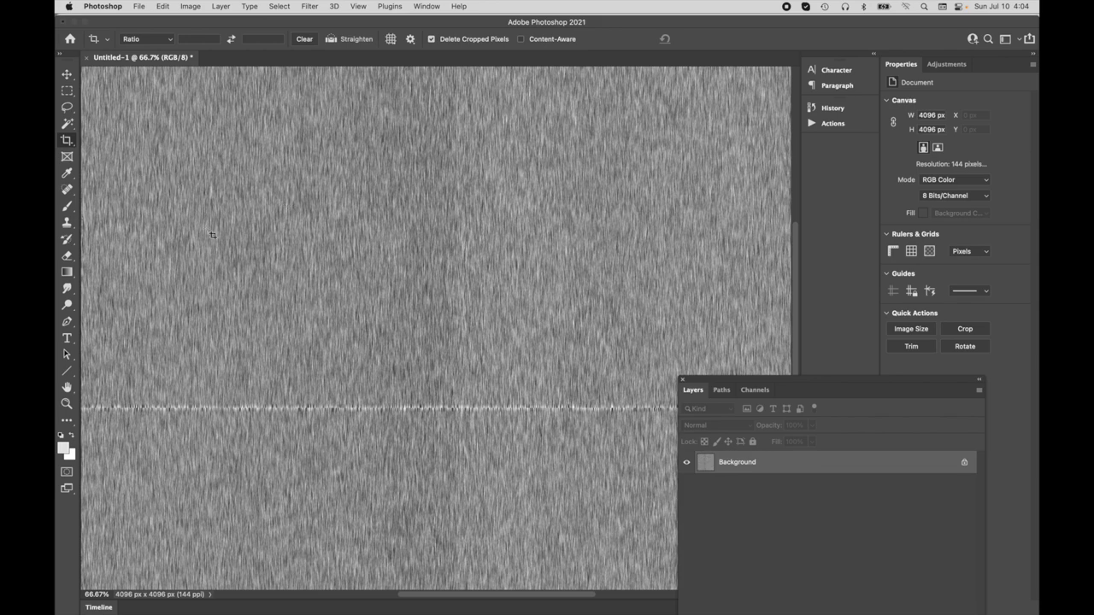
Clone-stamp over part of the horizontal seam and save the texture as a new file.
key(s)
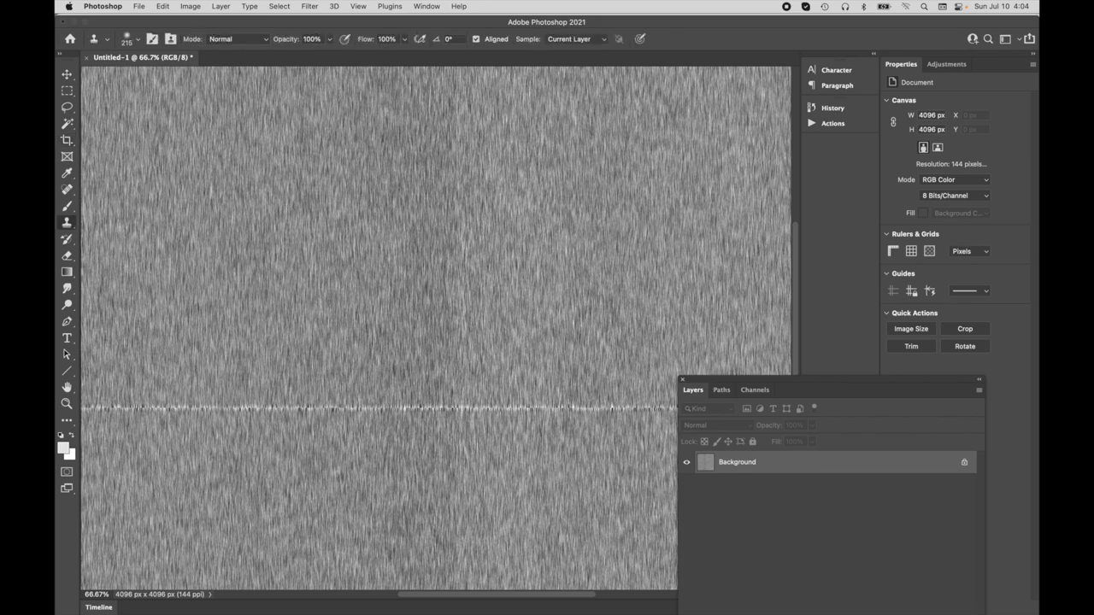
drag(286, 409, 631, 408)
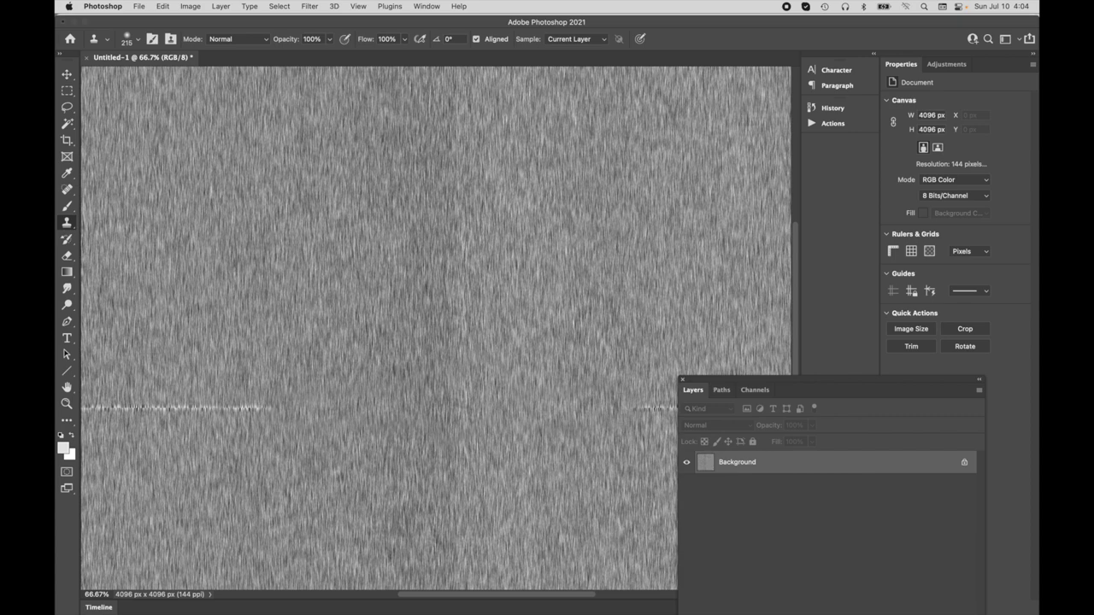
click(137, 6)
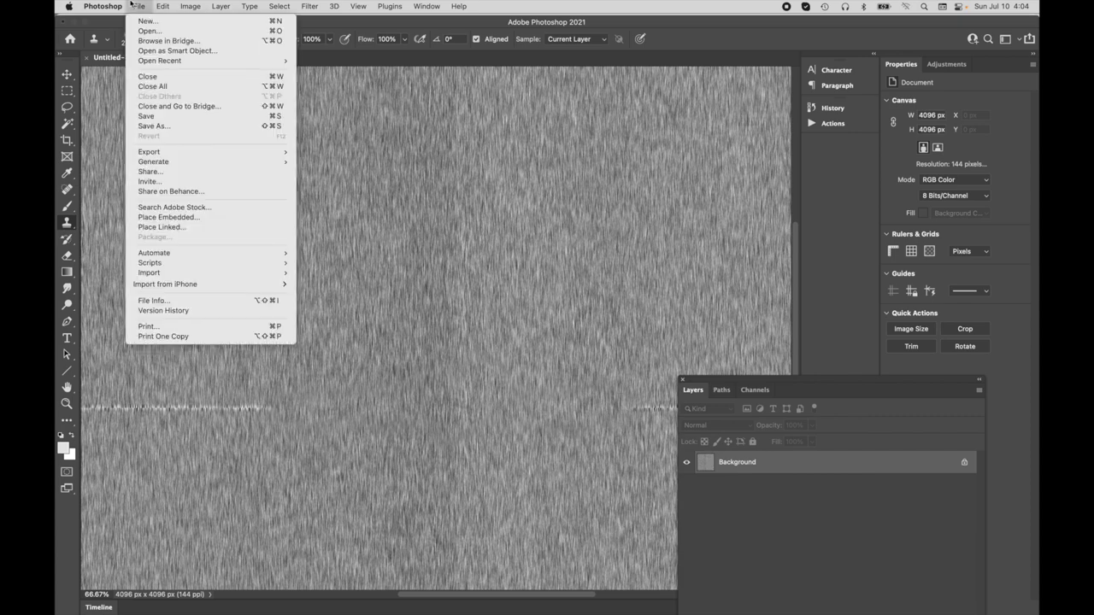
click(154, 126)
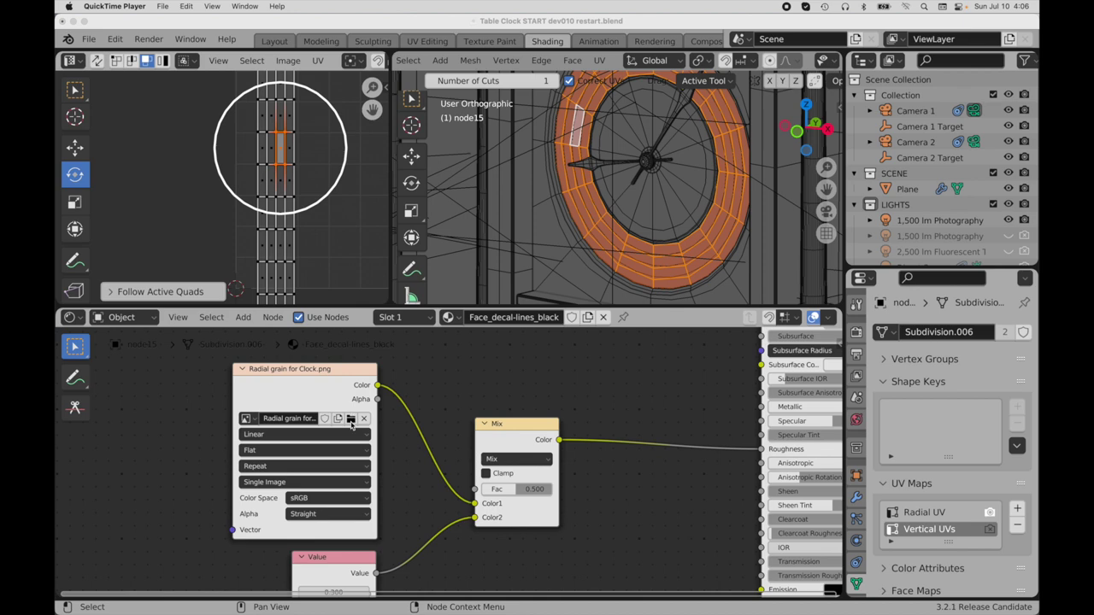
Load Grain, vertical.png into the Image Texture node and display it behind the UV layout.
click(247, 418)
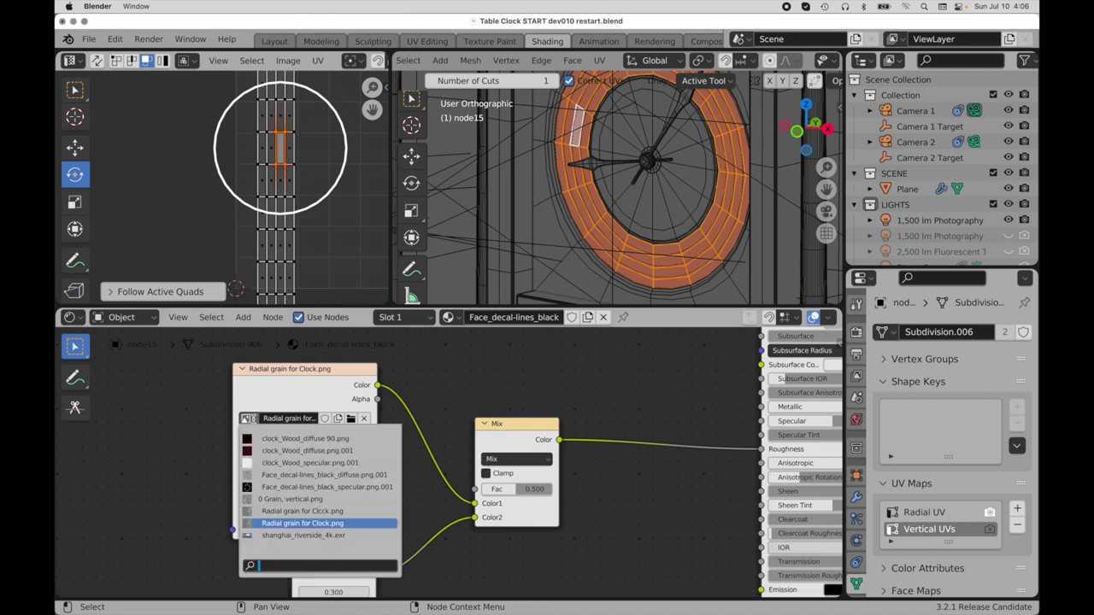
click(267, 499)
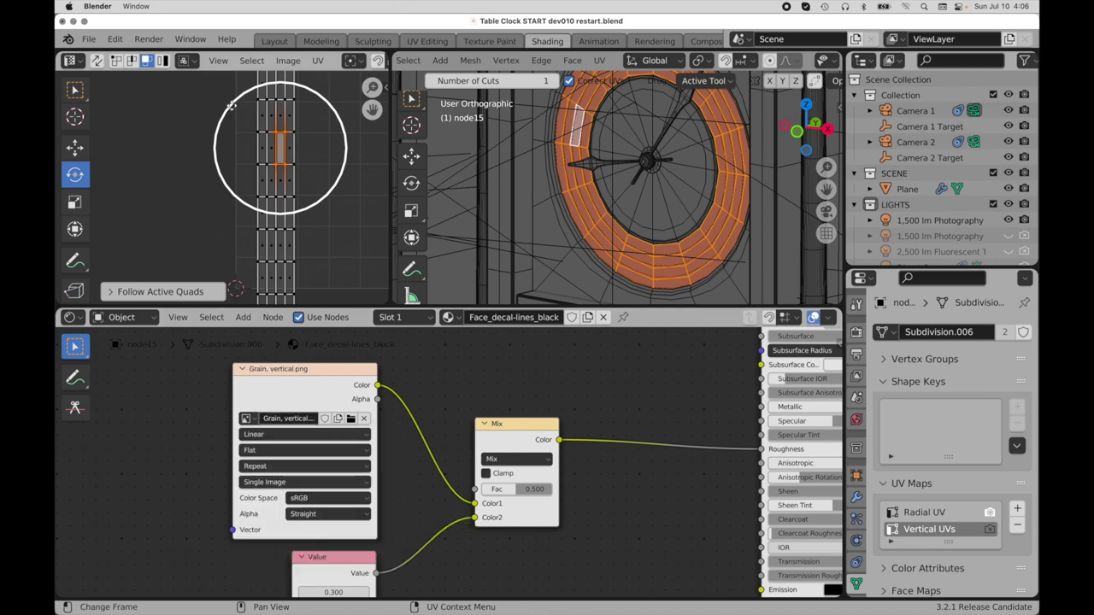
click(260, 62)
scroll(260, 62, right, 6)
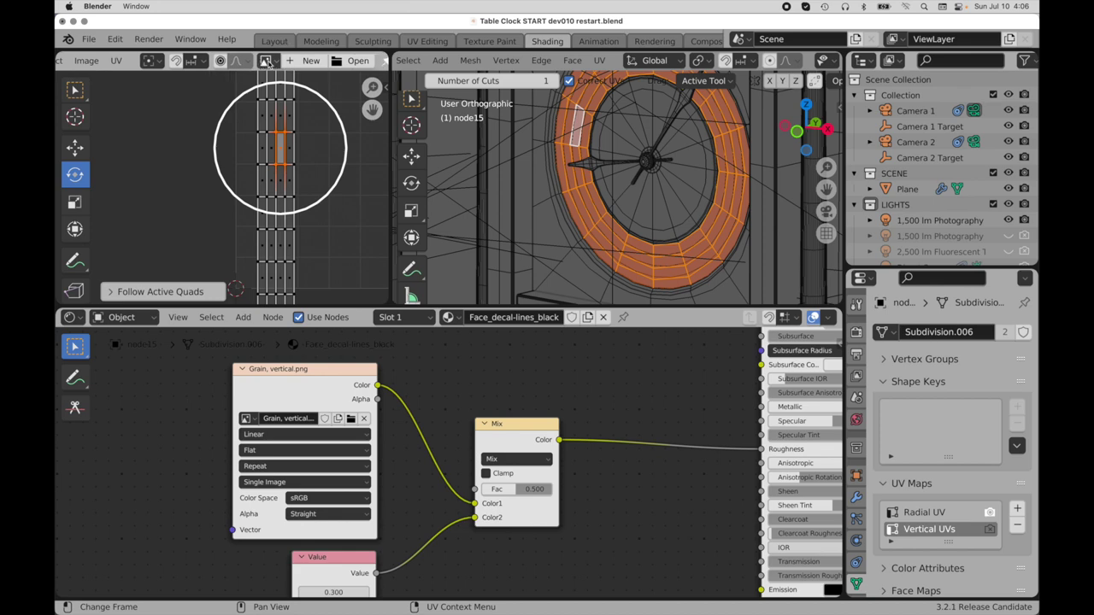
click(269, 61)
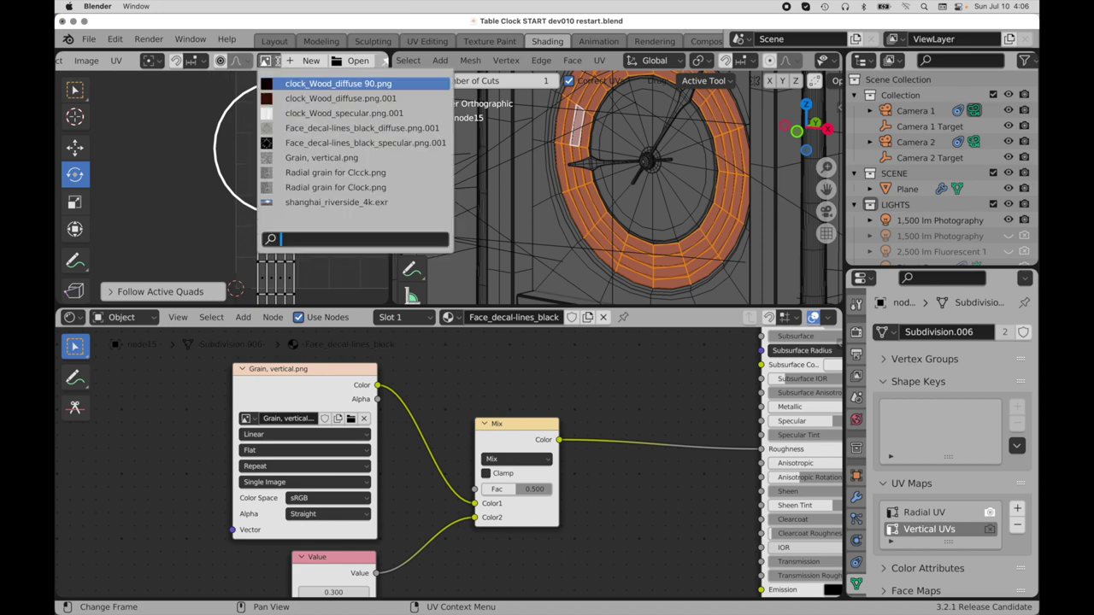
click(294, 158)
ctrl+middle_drag(274, 168, 179, 32)
middle_drag(201, 183, 323, 237)
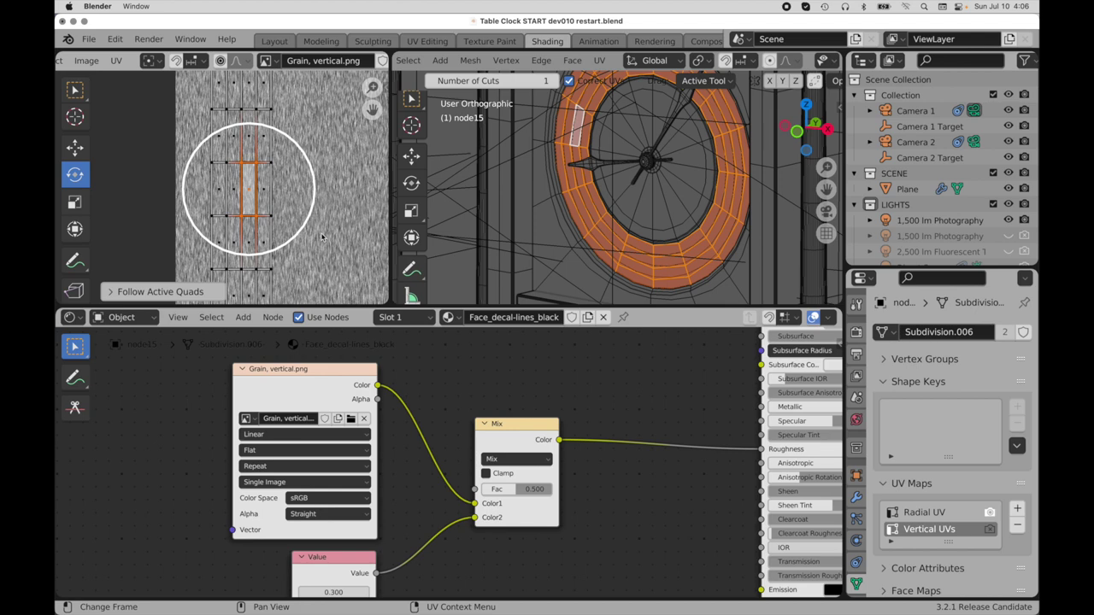
Switch the viewport to Rendered shading and return to Object Mode, framing the shader nodes.
key(ctrl+r)
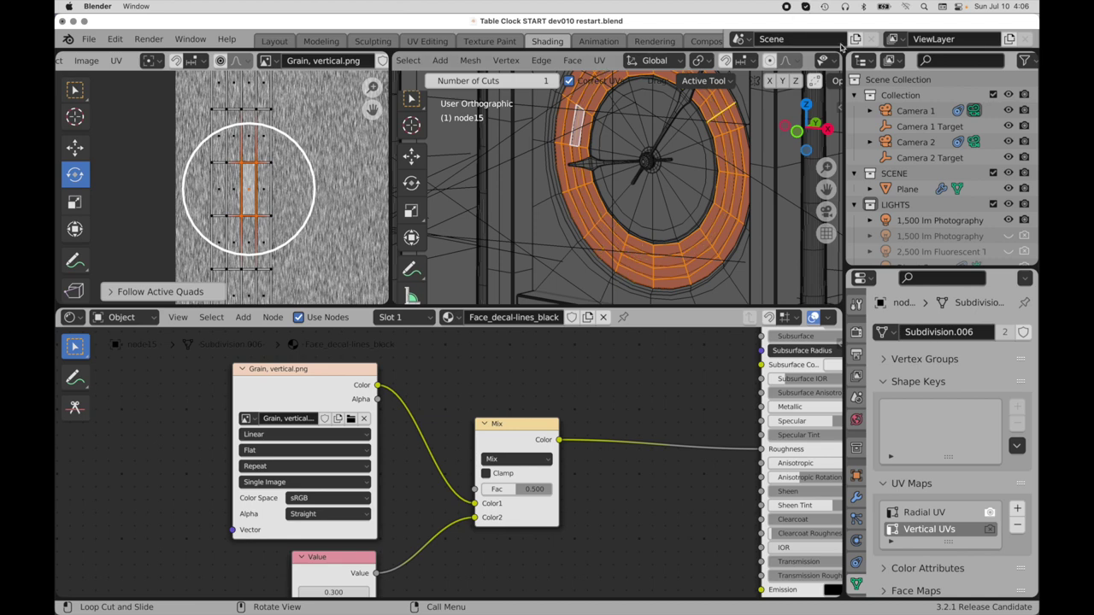
scroll(800, 63, down, 3)
click(814, 61)
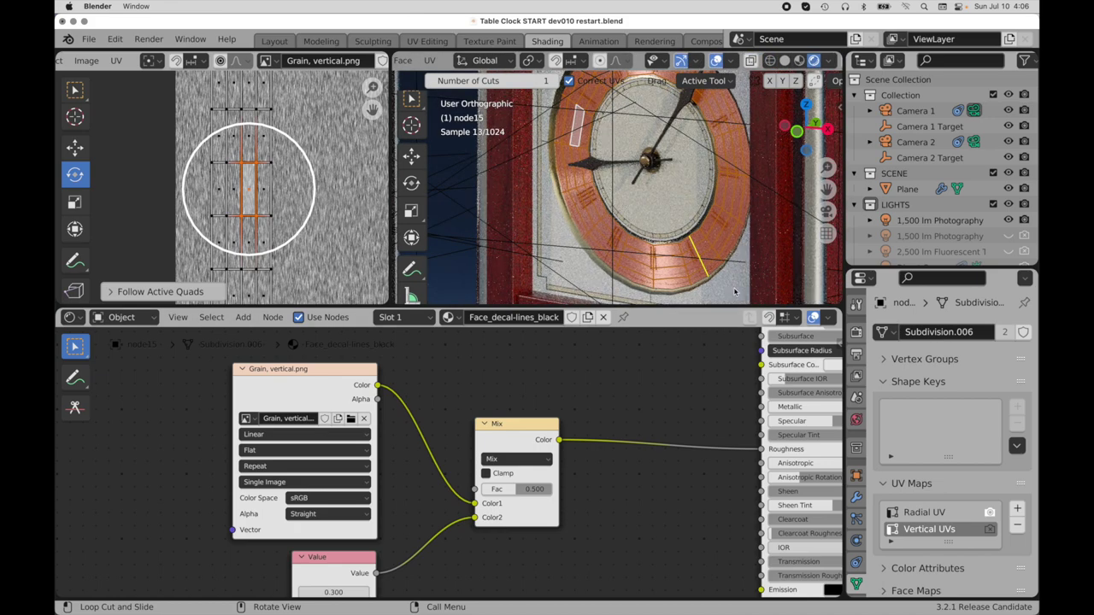
key(Tab)
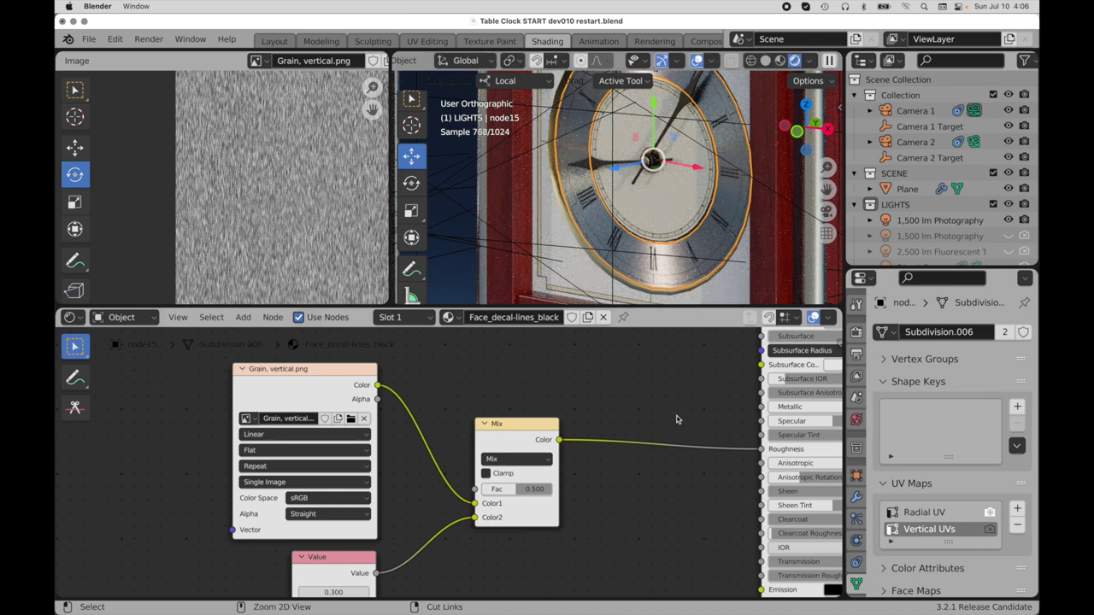
scroll(672, 412, down, 4)
scroll(647, 403, down, 1)
middle_drag(647, 403, 441, 502)
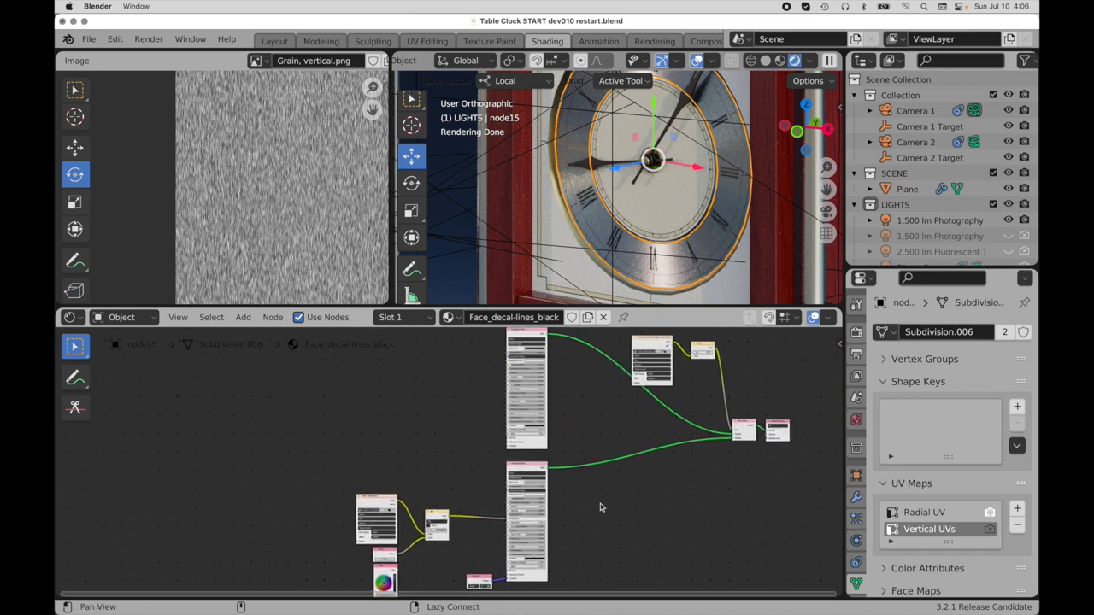
middle_drag(636, 475, 570, 544)
scroll(672, 500, up, 3)
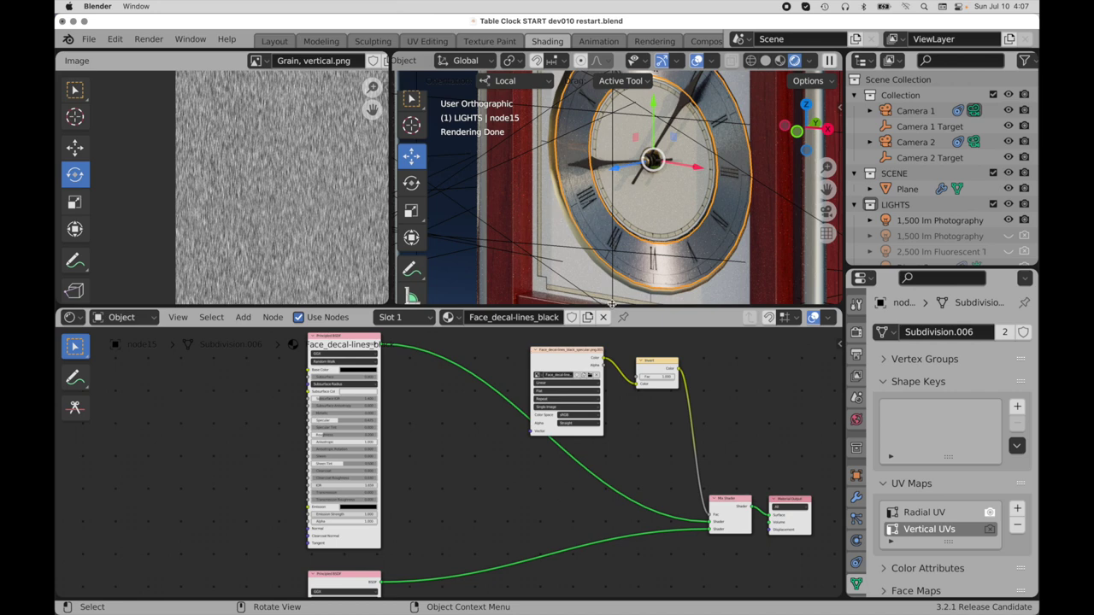
Add a UV Map node set to Vertical UVs and link it to the Grain texture's Vector input.
alt+drag(589, 450, 698, 386)
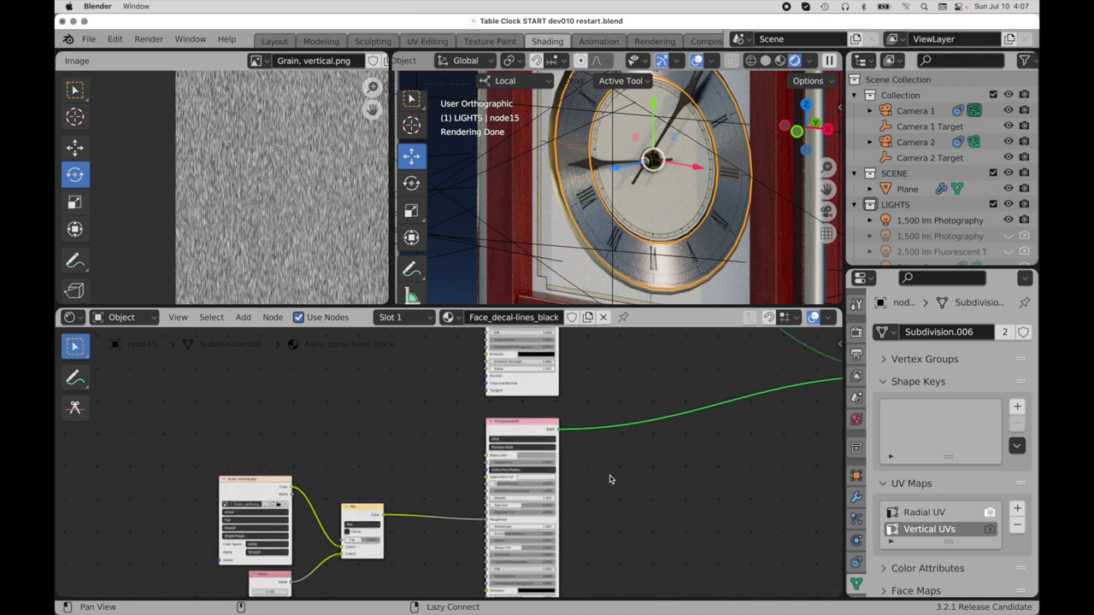
alt+drag(610, 479, 588, 426)
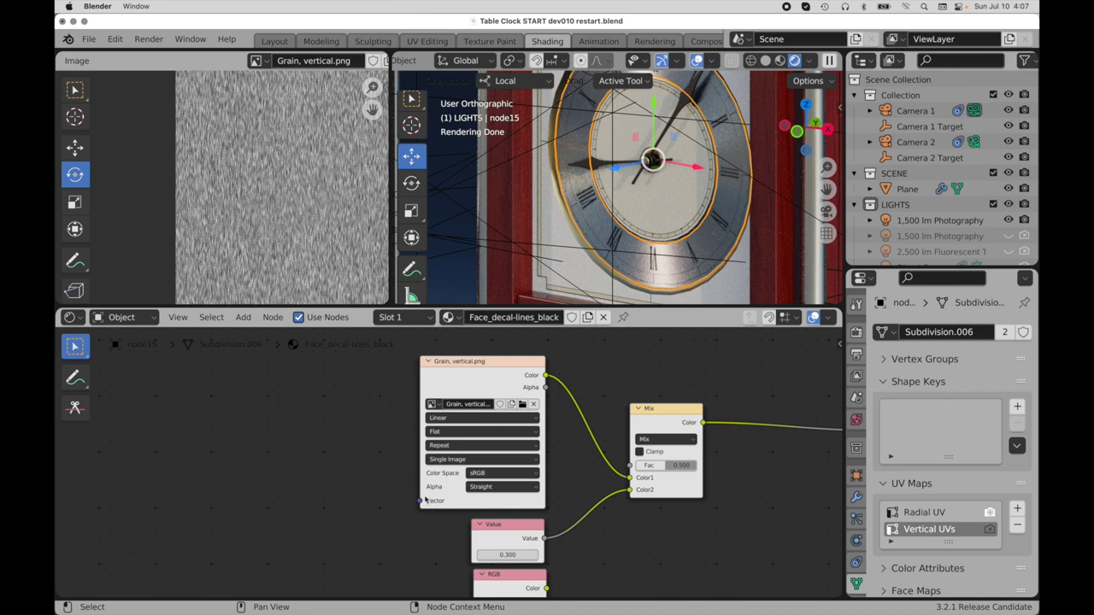
click(243, 317)
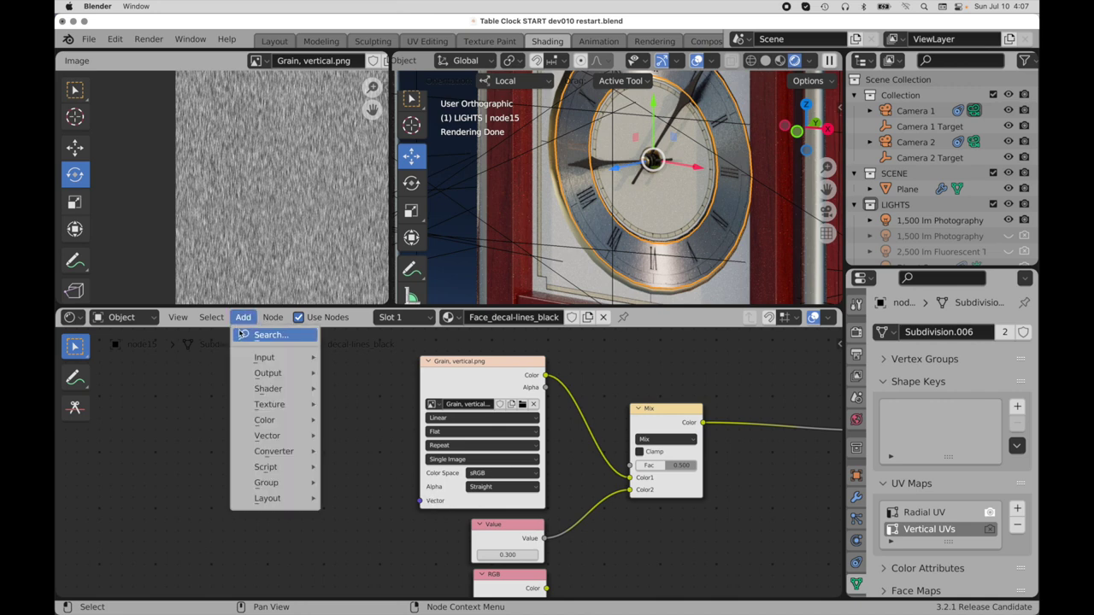
click(243, 335)
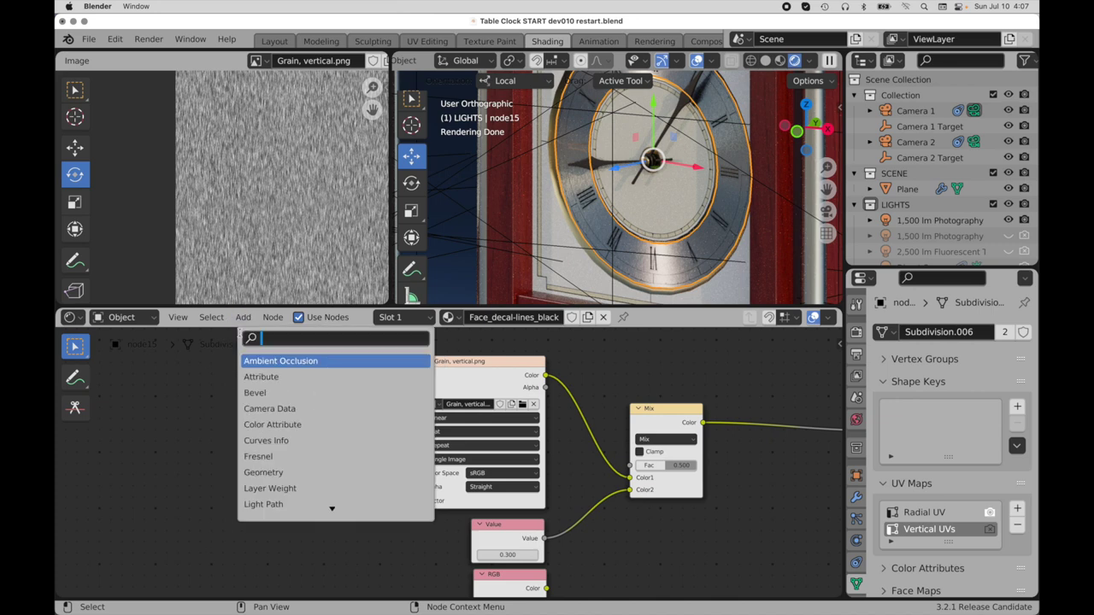
text(uv)
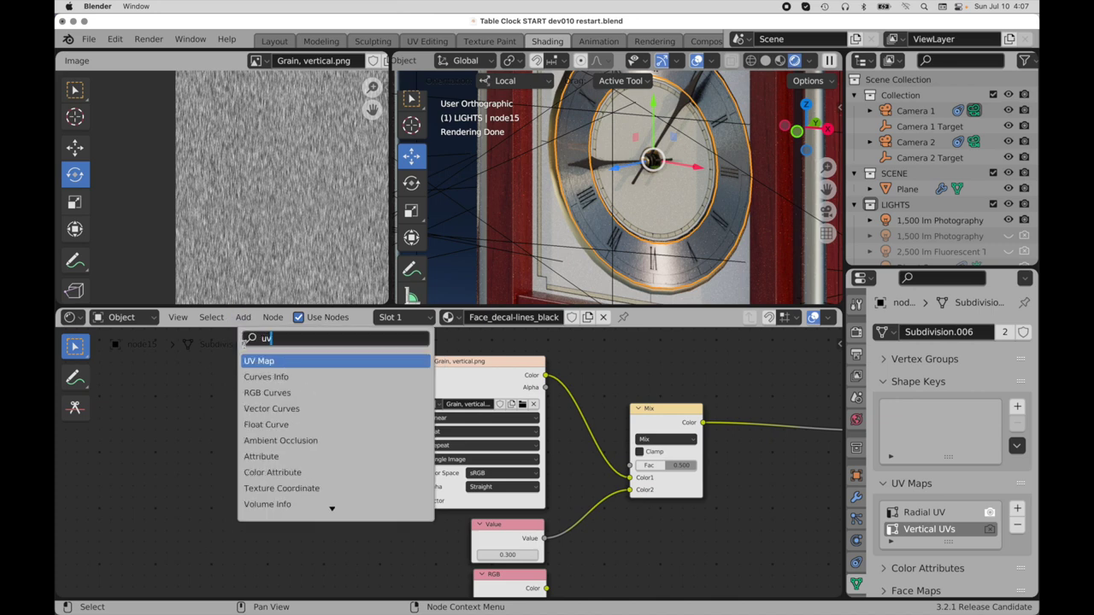
click(251, 361)
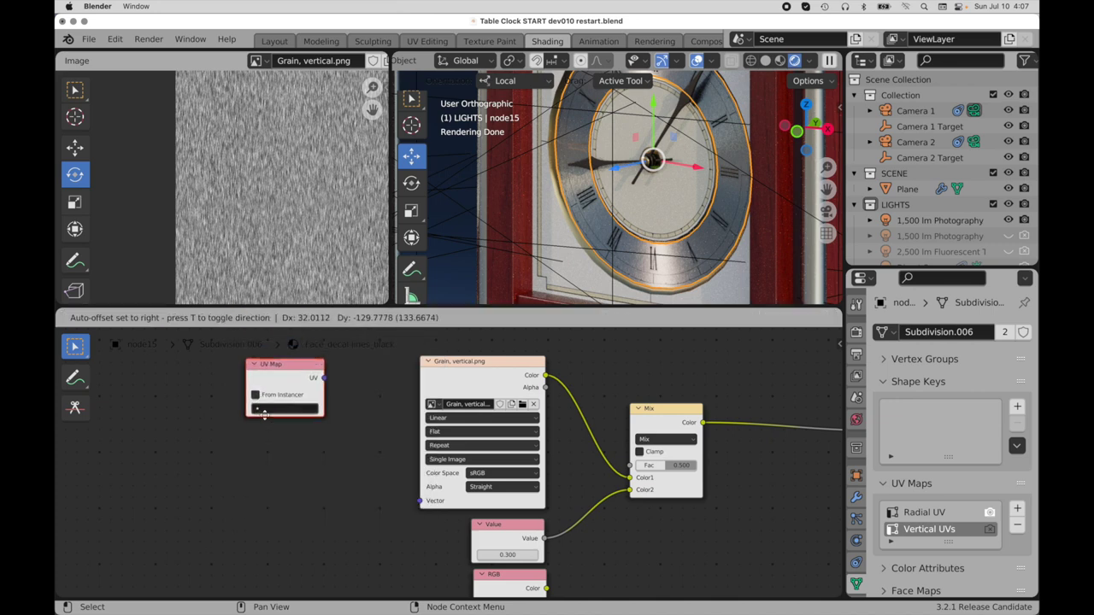
click(299, 536)
click(287, 508)
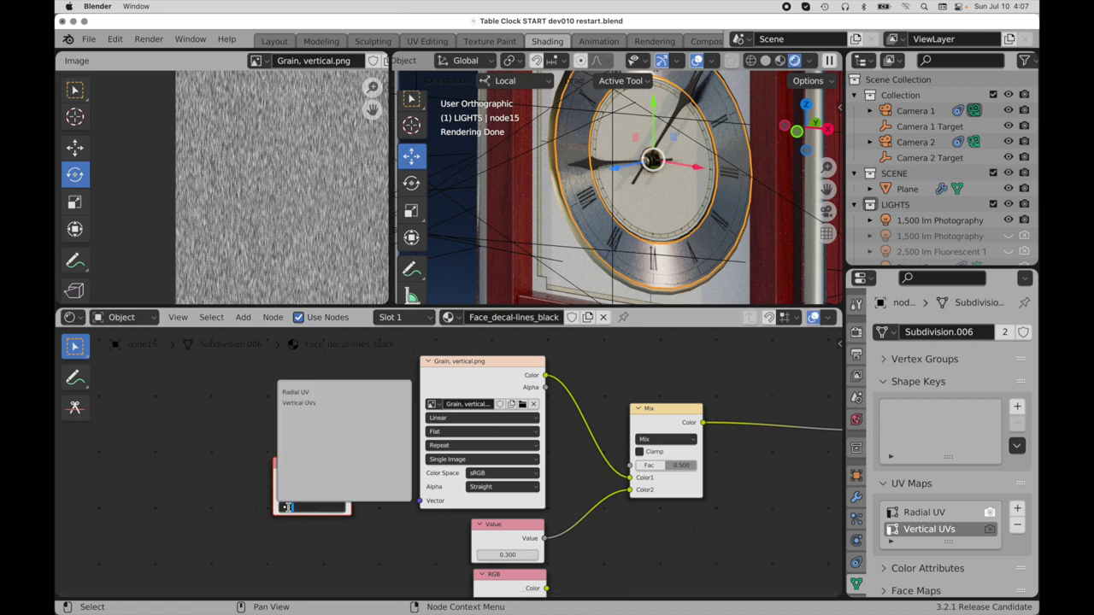
click(294, 403)
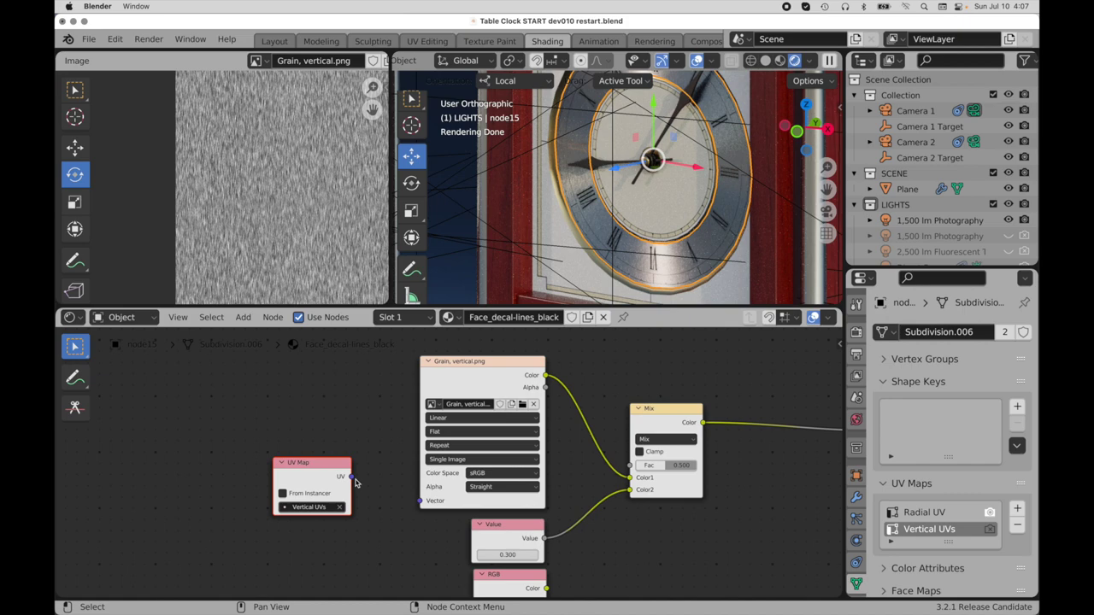
middle_drag(402, 482, 273, 502)
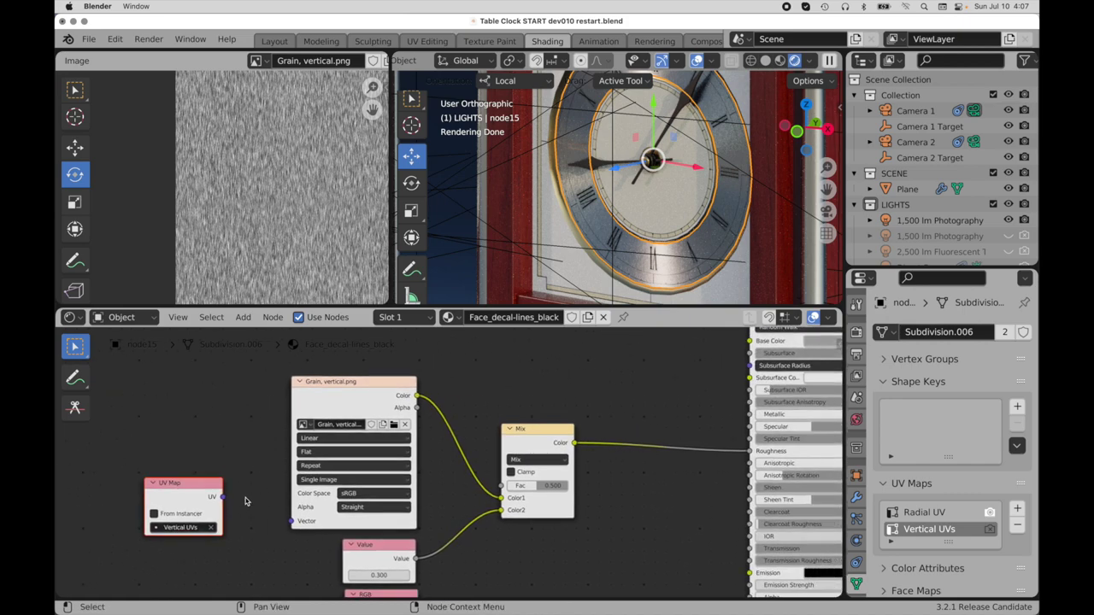
drag(221, 498, 291, 525)
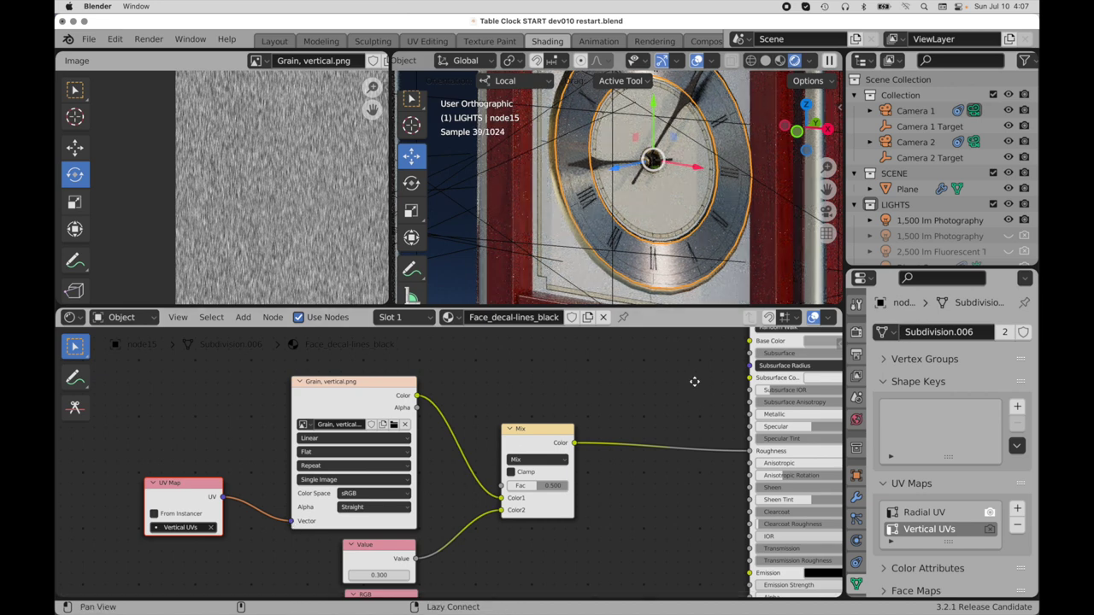
Show the clock-face decal image in the Image editor for reference.
scroll(691, 380, right, 1)
scroll(384, 486, left, 5)
scroll(383, 487, down, 3)
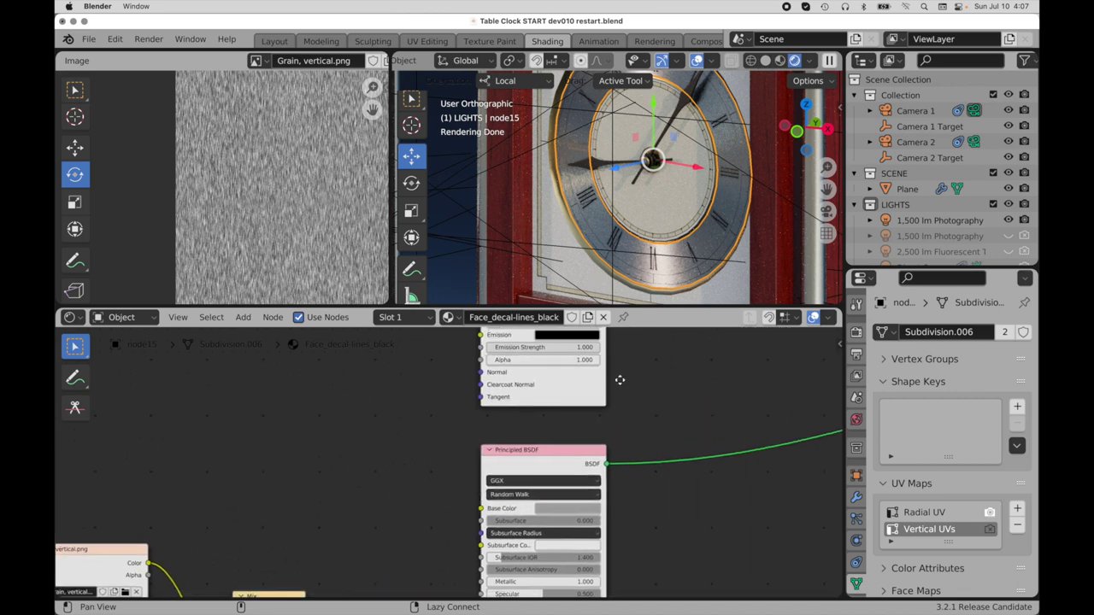
scroll(513, 479, left, 5)
scroll(518, 467, right, 1)
scroll(519, 467, right, 5)
scroll(518, 468, up, 5)
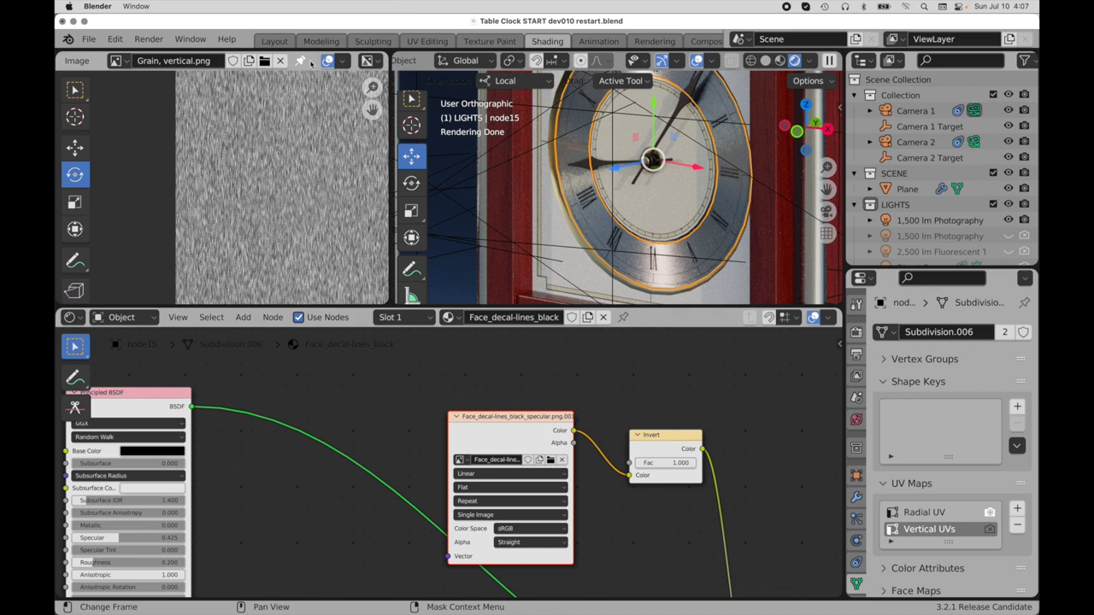
click(118, 60)
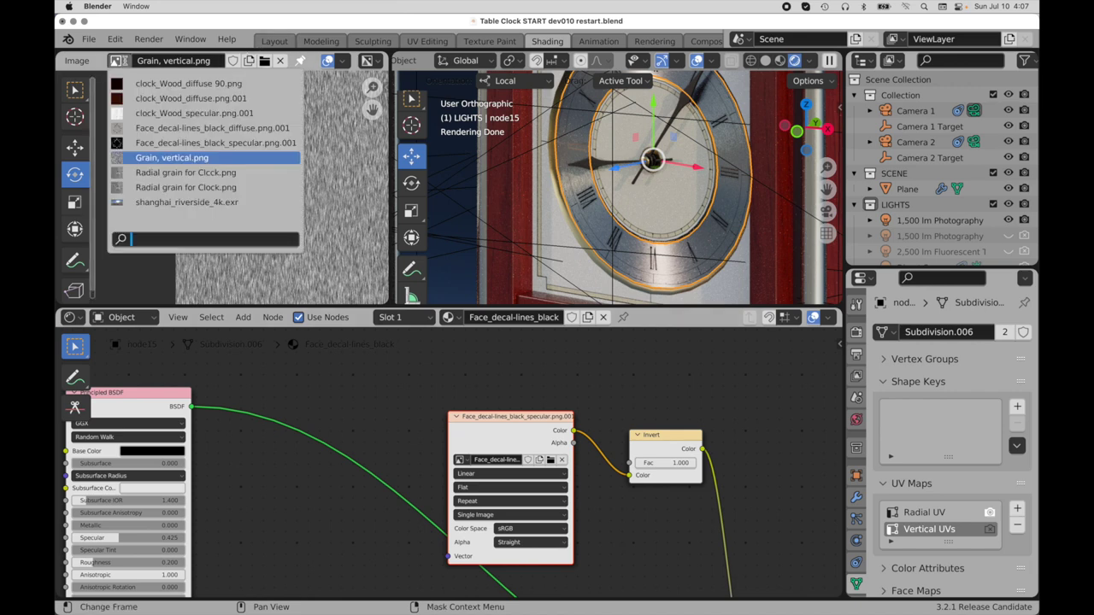
click(153, 131)
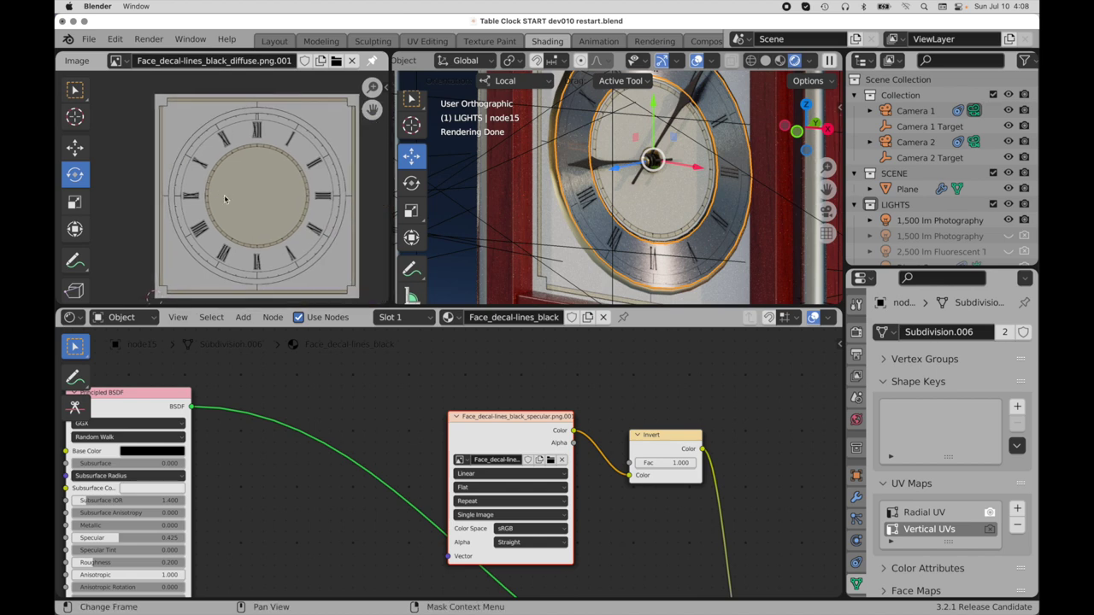
Add a UV Map node set to Radial UV and link it to the decal texture's Vector input.
click(248, 317)
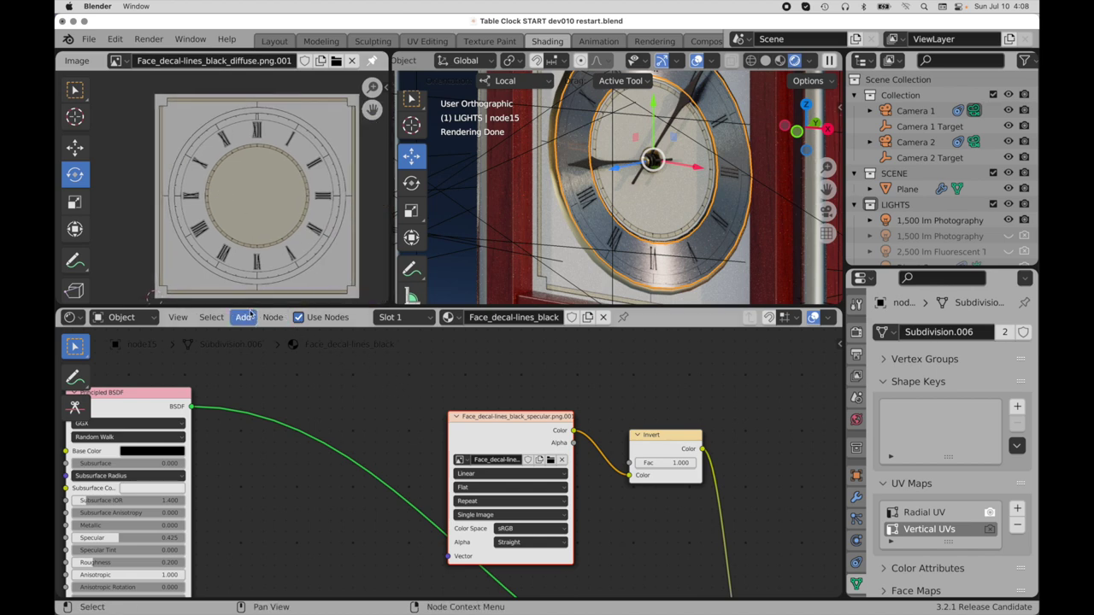
click(254, 334)
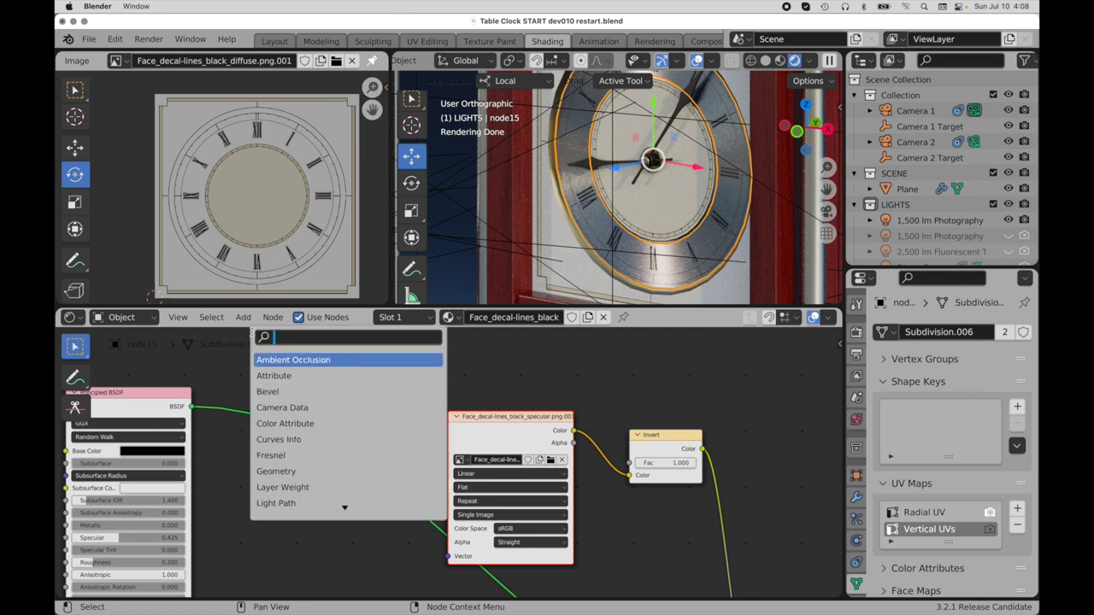
text(uv)
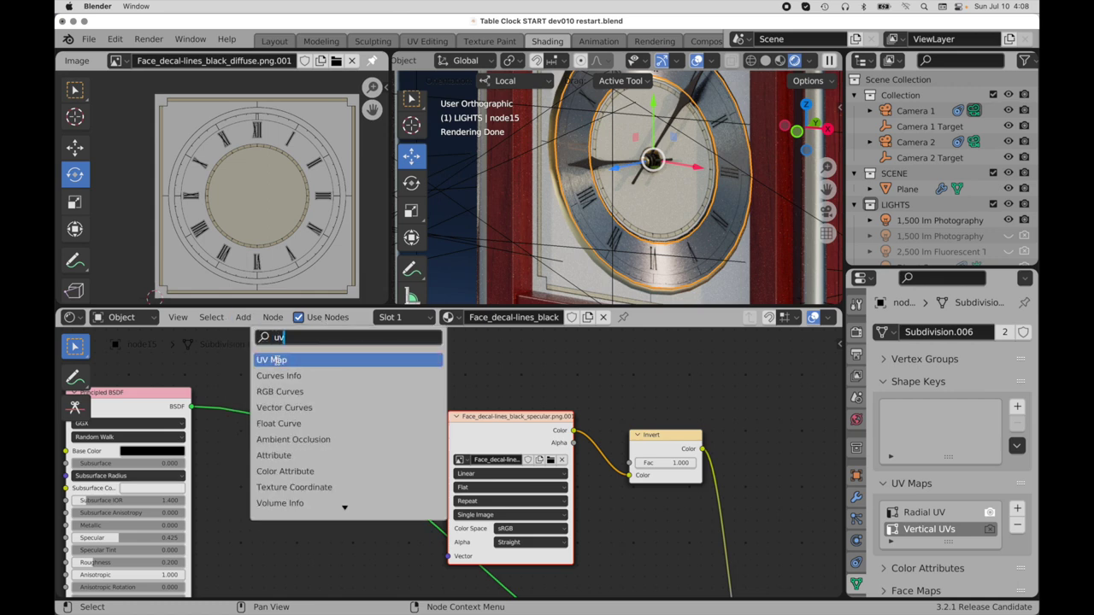
click(276, 360)
click(354, 584)
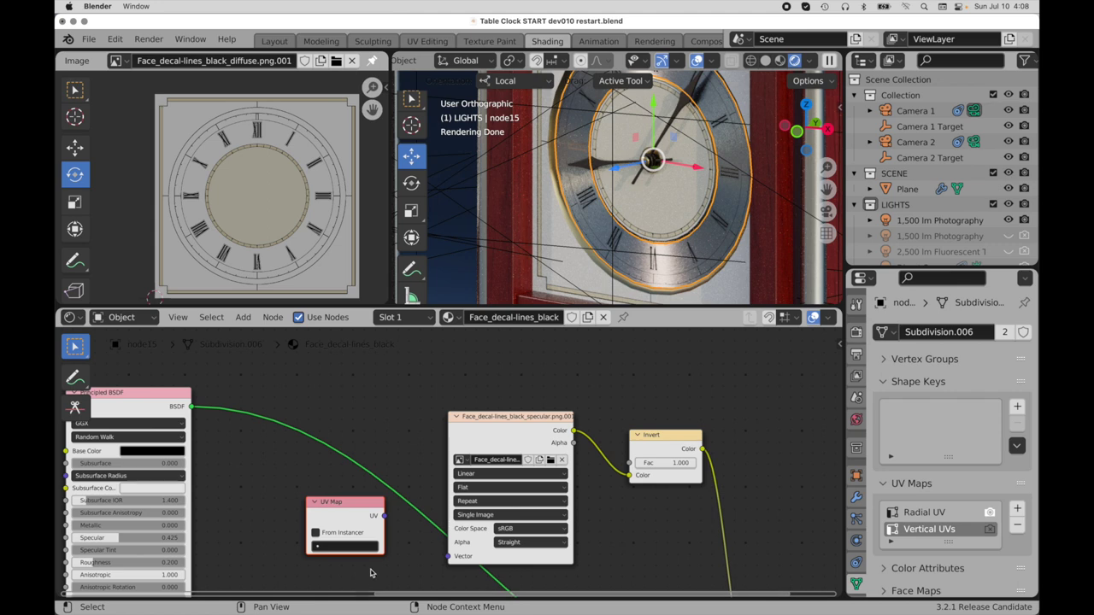
click(346, 546)
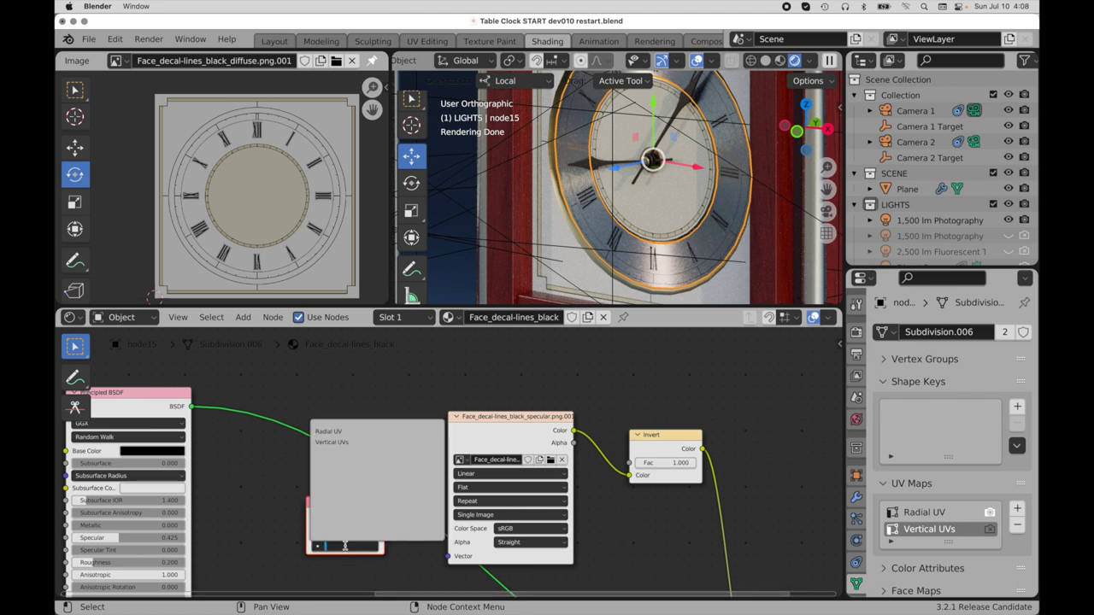
click(341, 431)
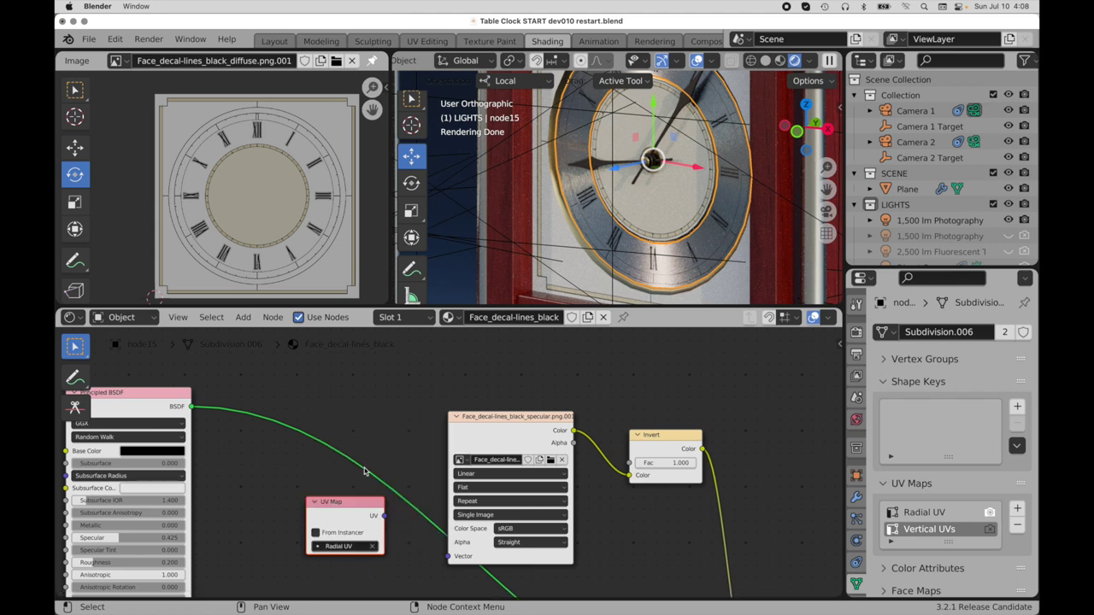
drag(384, 516, 447, 557)
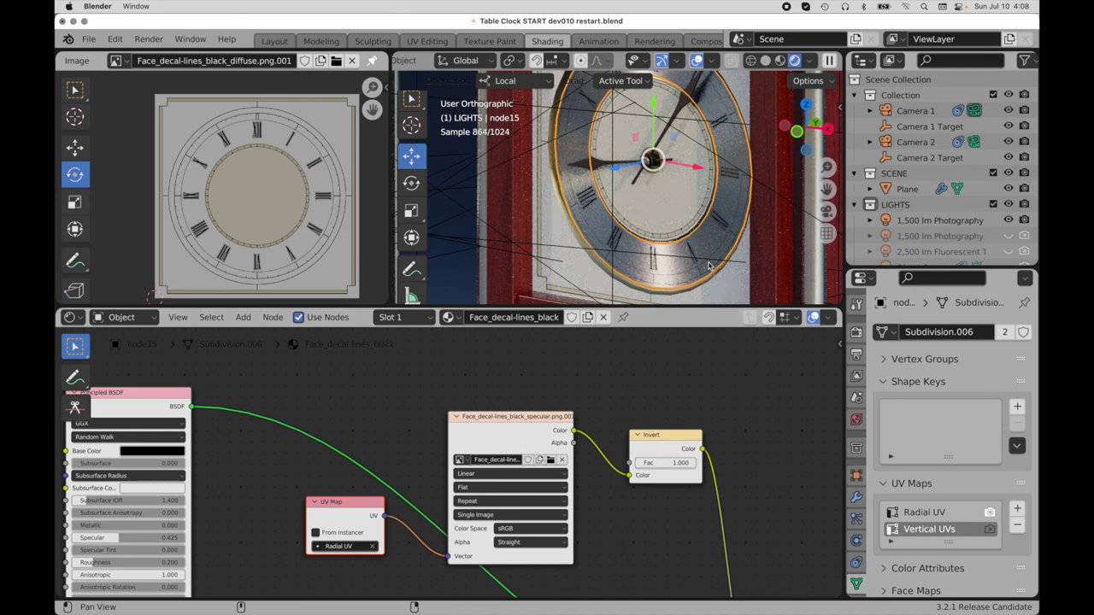
Display Grain, vertical.png in the Image editor again.
scroll(661, 232, up, 3)
scroll(661, 232, up, 3)
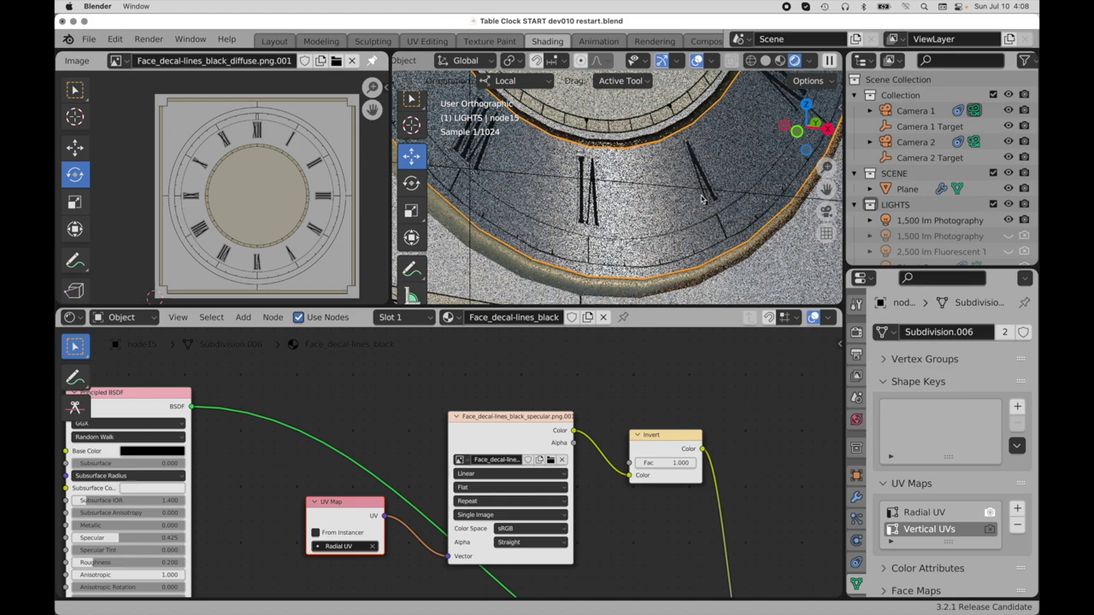
middle_drag(710, 282, 700, 271)
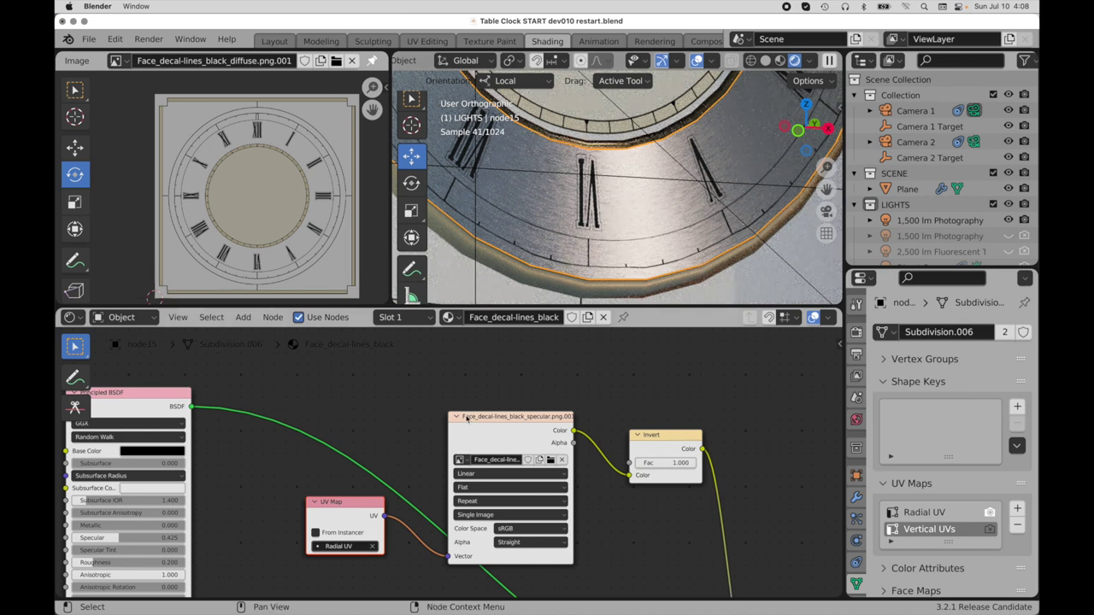
scroll(389, 493, down, 3)
middle_drag(389, 492, 667, 341)
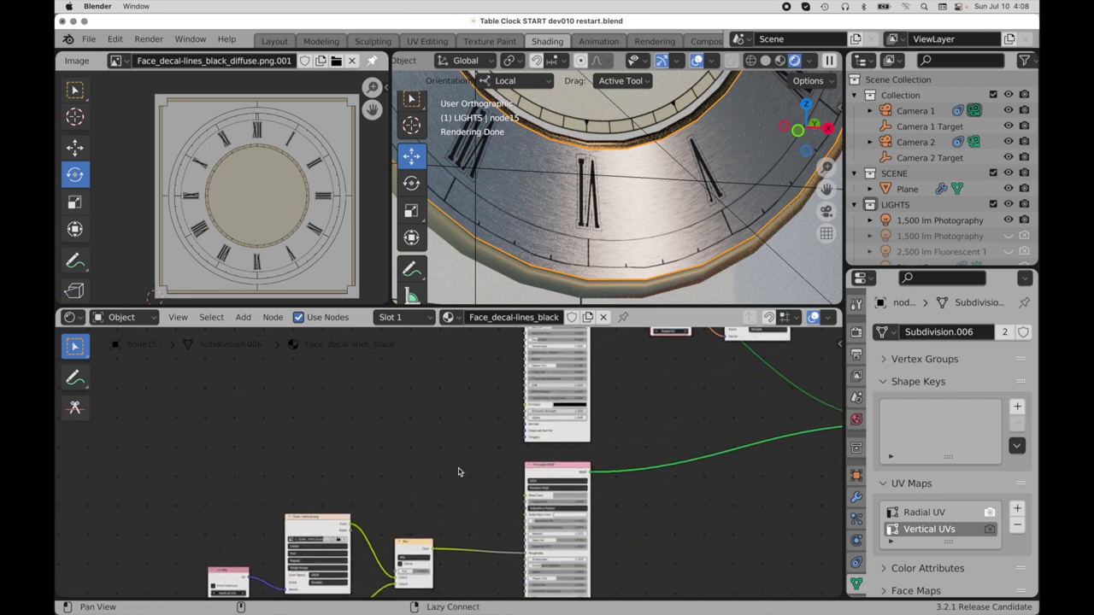
middle_drag(456, 471, 603, 401)
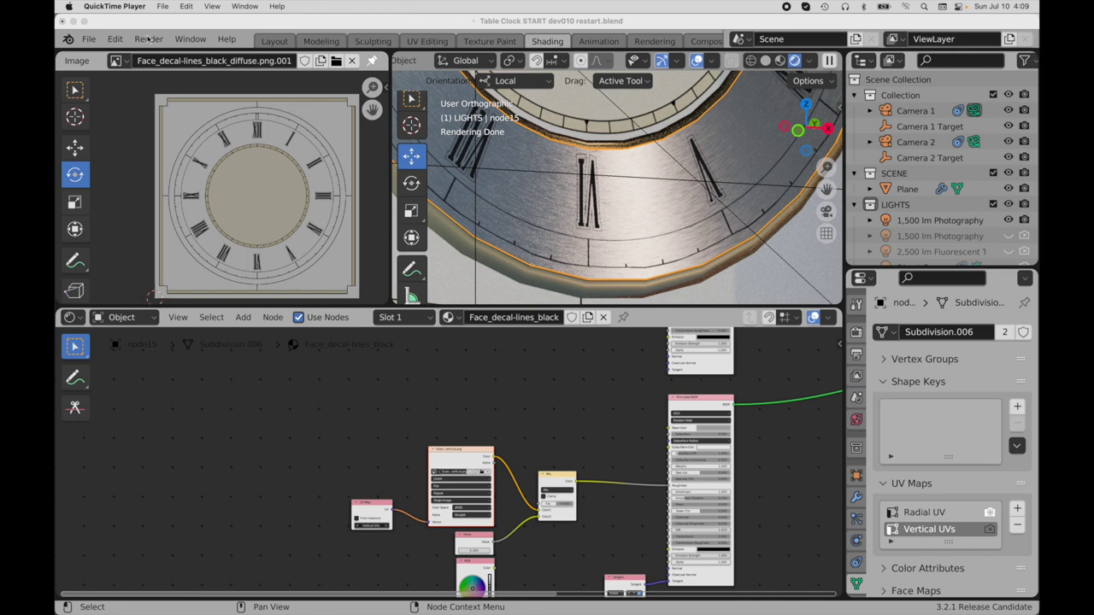
click(127, 64)
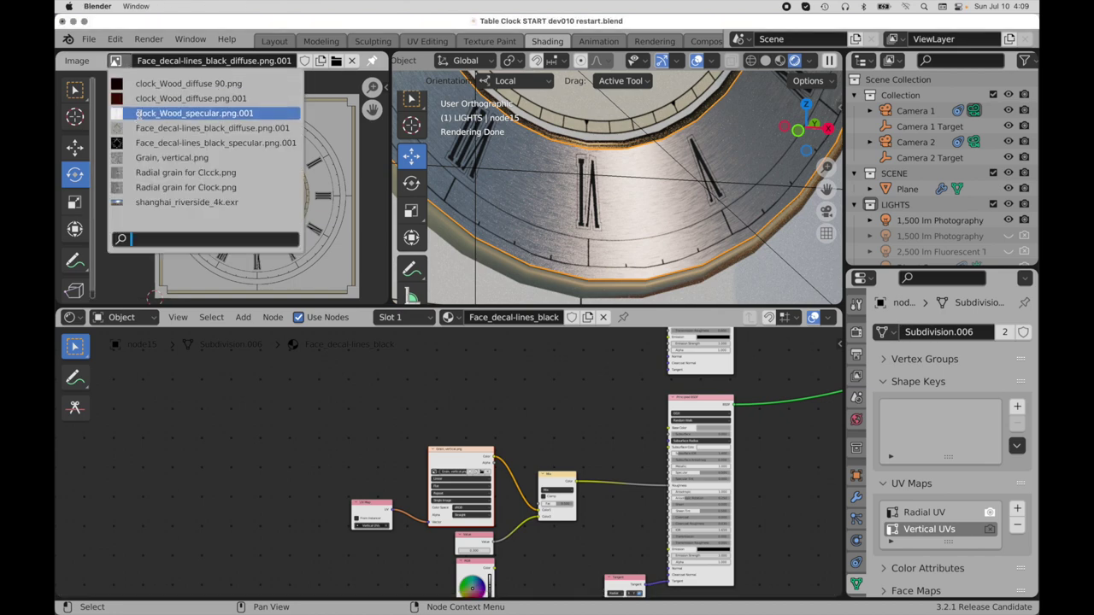
click(141, 157)
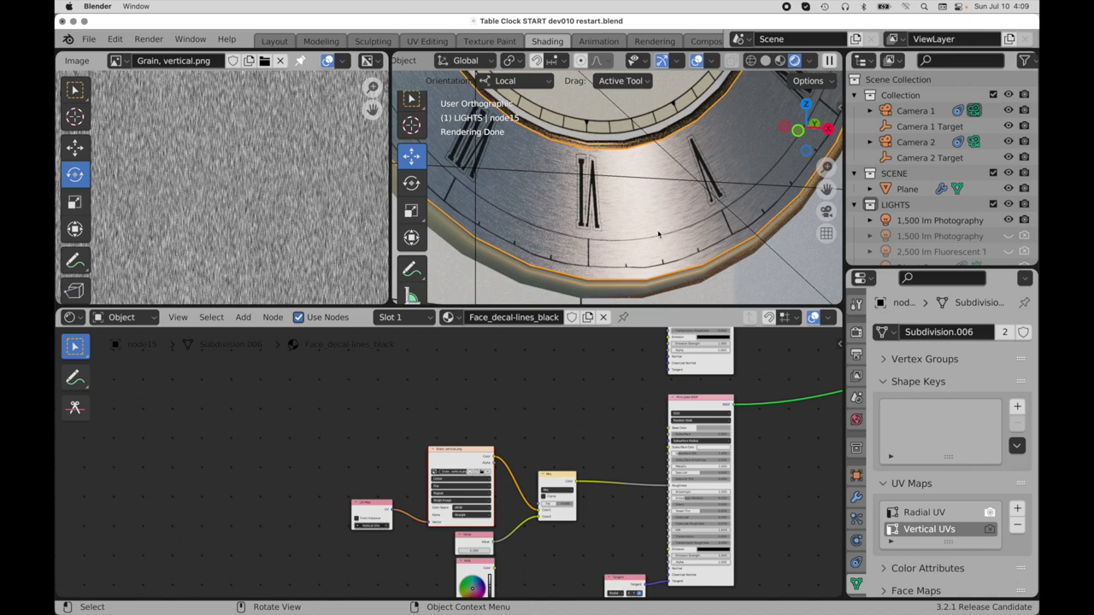
Enter Edit Mode, select all UVs, scale them uniformly by about 1.85, then deselect.
key(Tab)
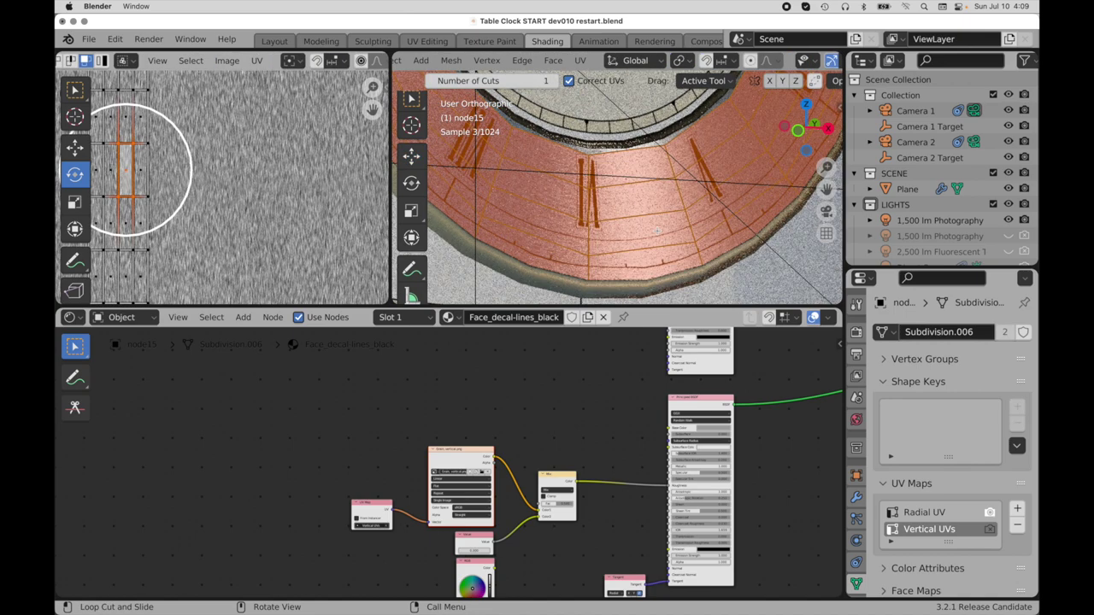
scroll(268, 184, up, 4)
scroll(268, 184, down, 4)
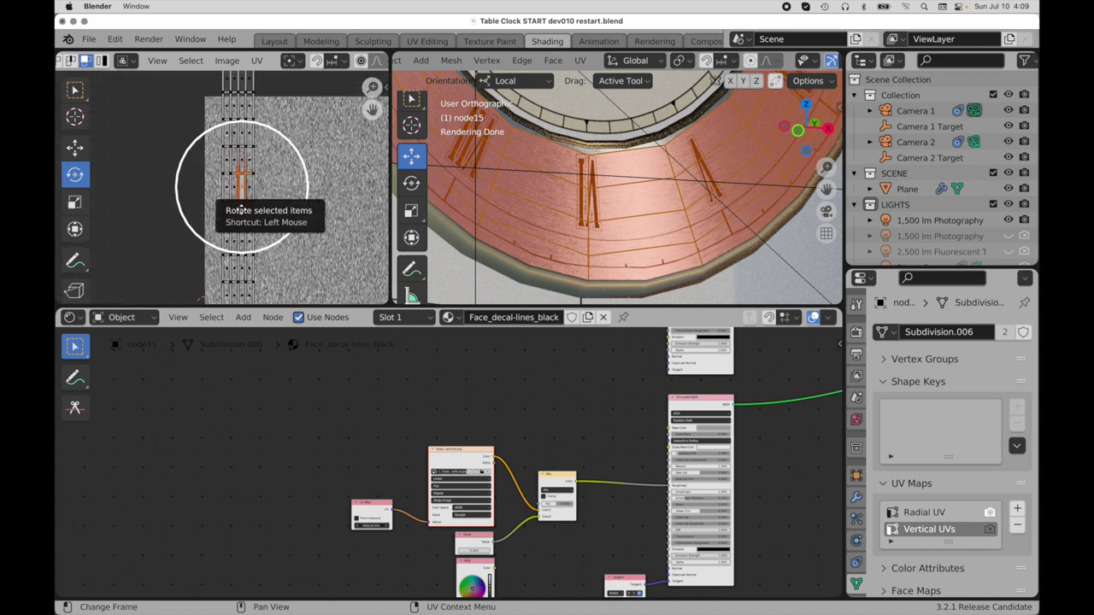
key(a)
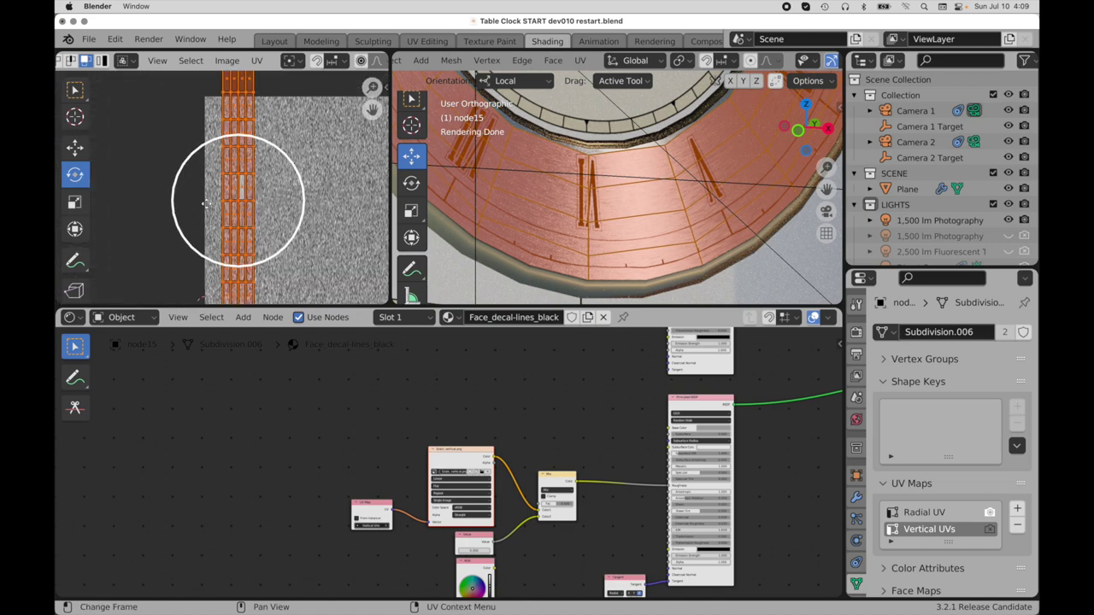
click(74, 202)
drag(283, 152, 333, 109)
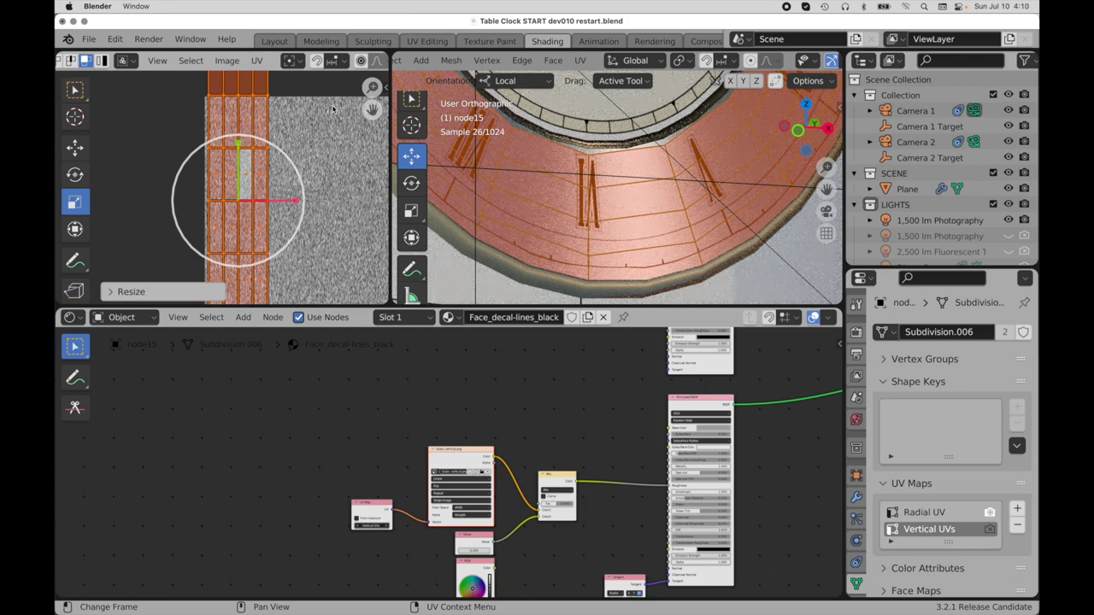
key(alt+a)
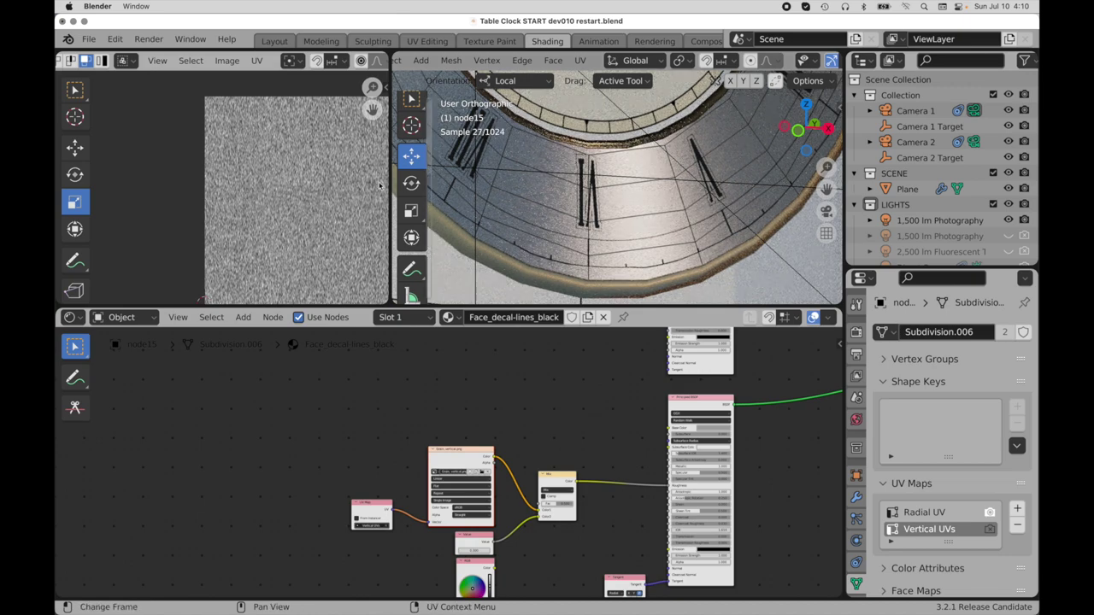
Scale the Vertical UVs by 0.6355, squash them vertically to about 0.565, and return to Object Mode.
key(a)
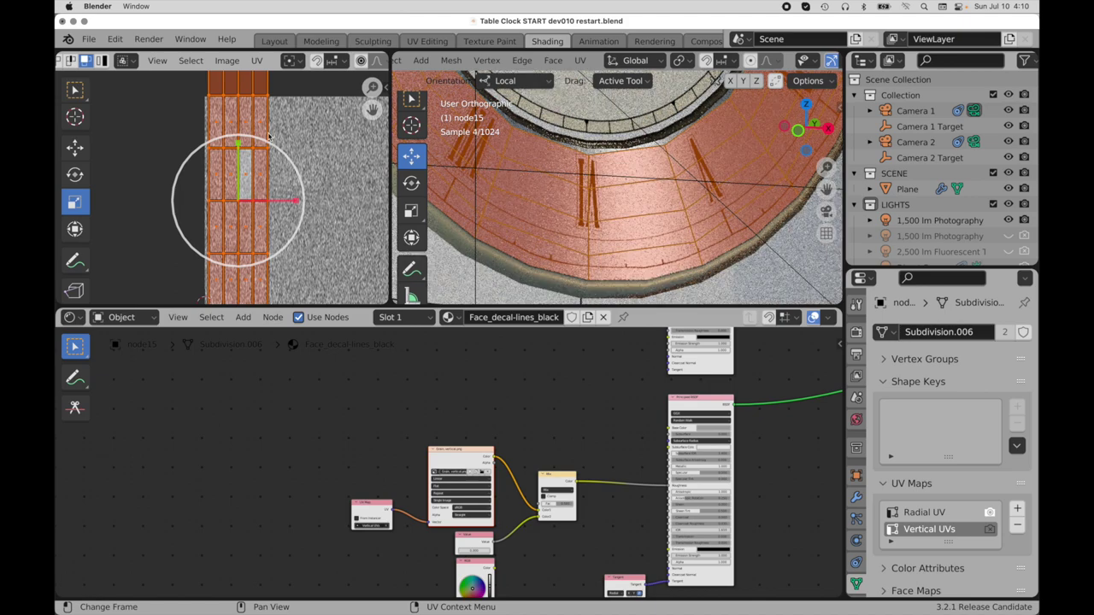
key(s)
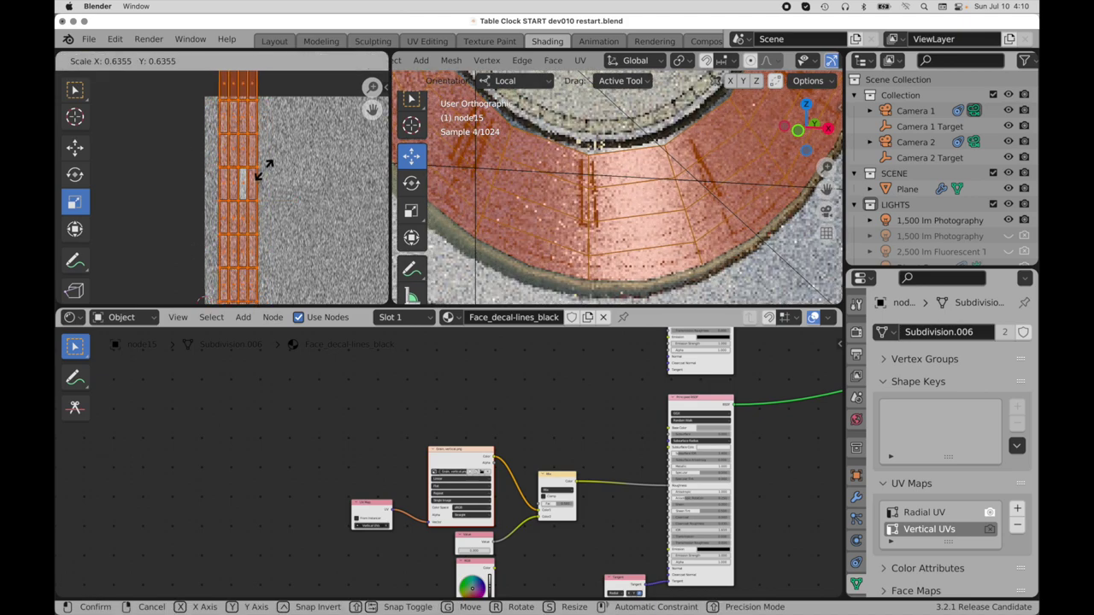
click(261, 167)
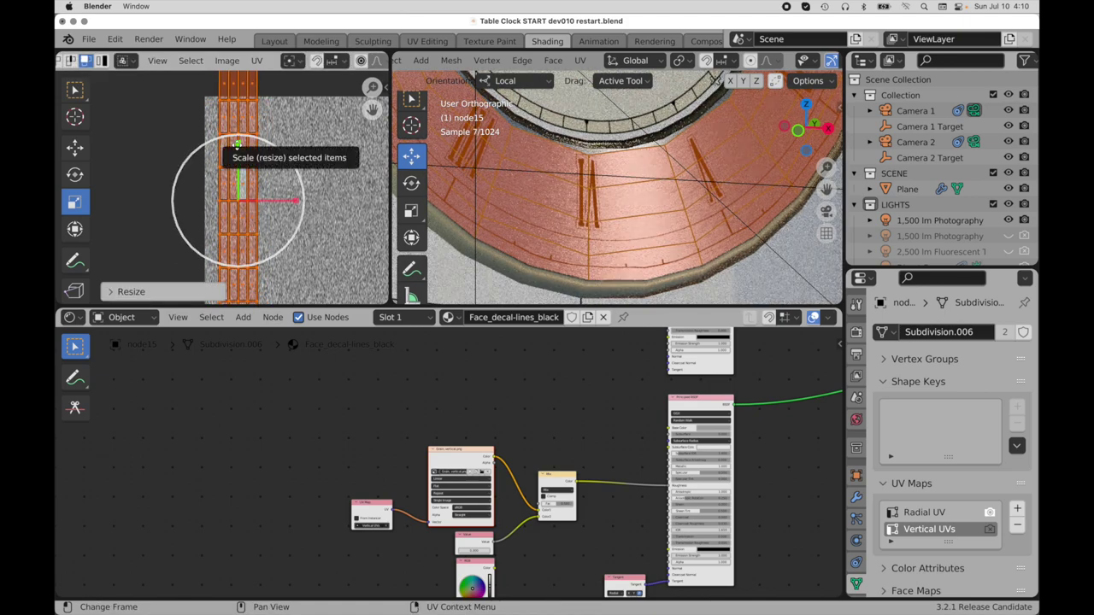
drag(238, 144, 240, 181)
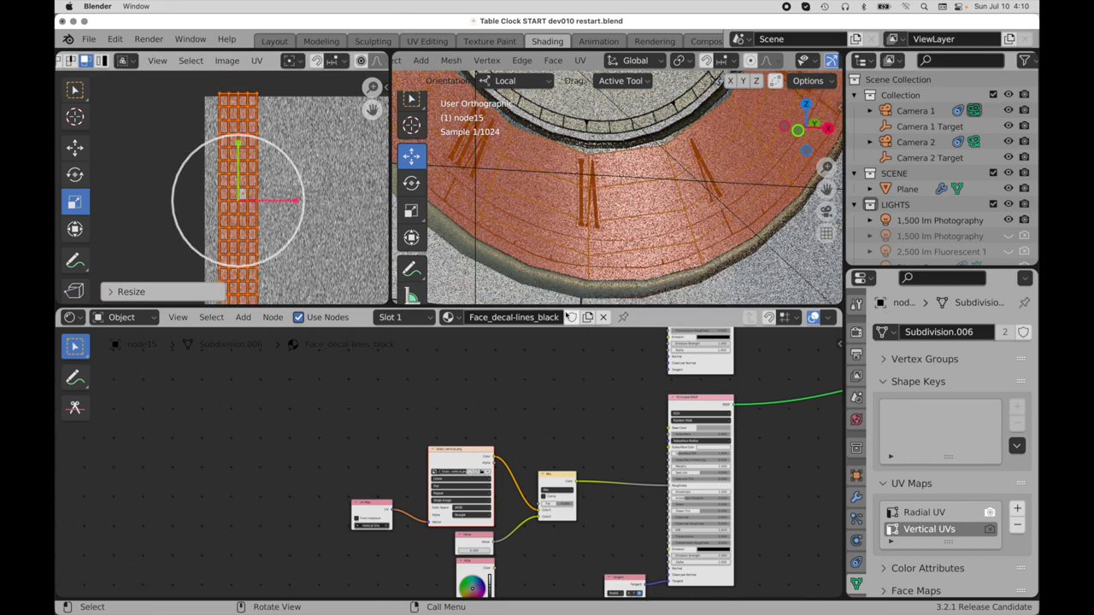
key(alt+a)
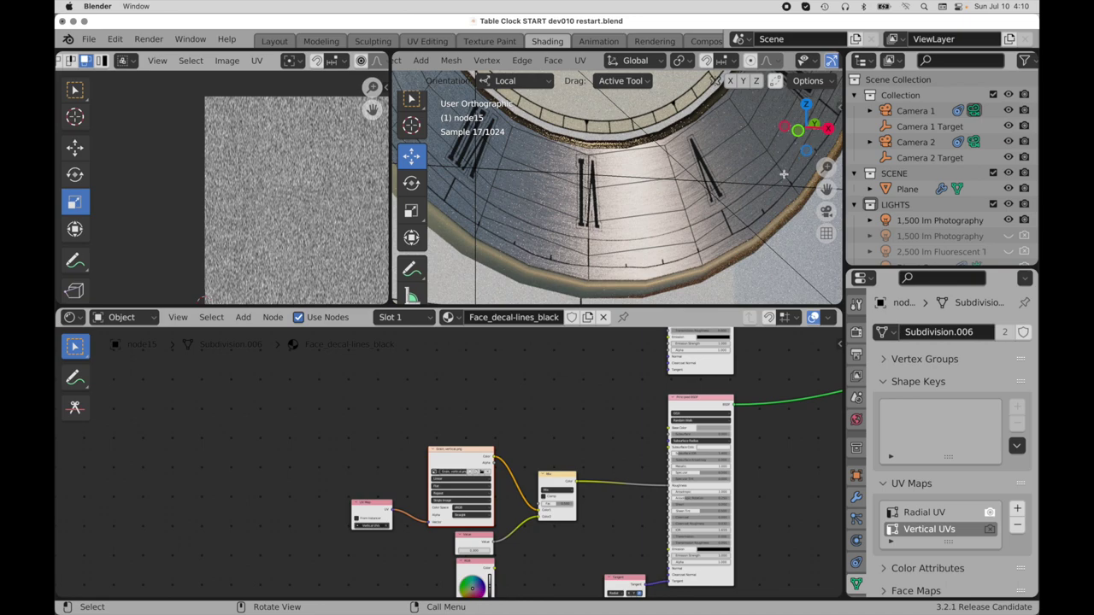
key(Tab)
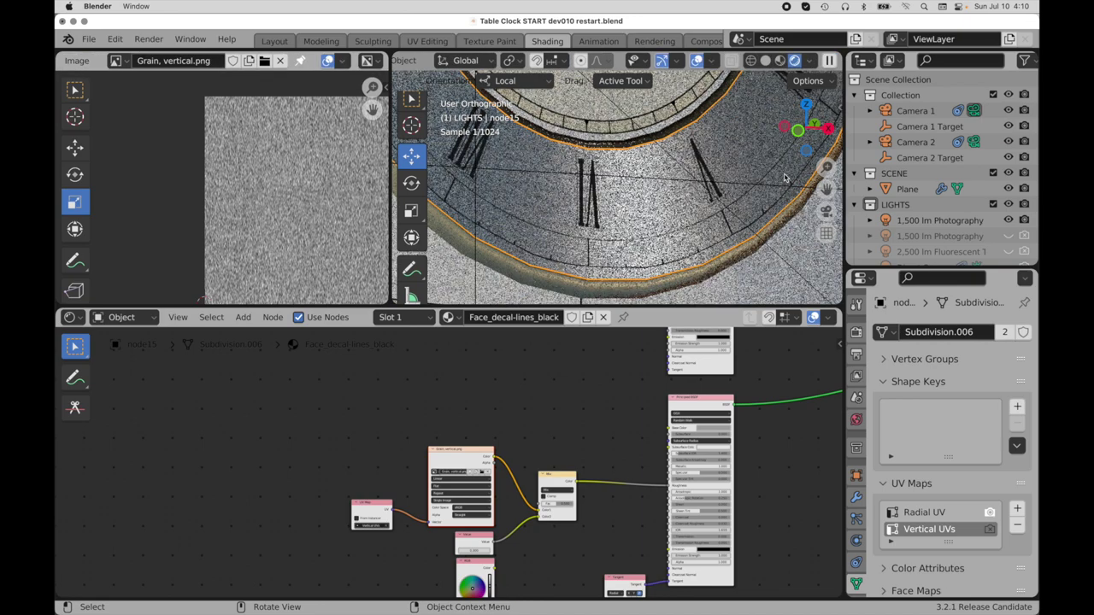